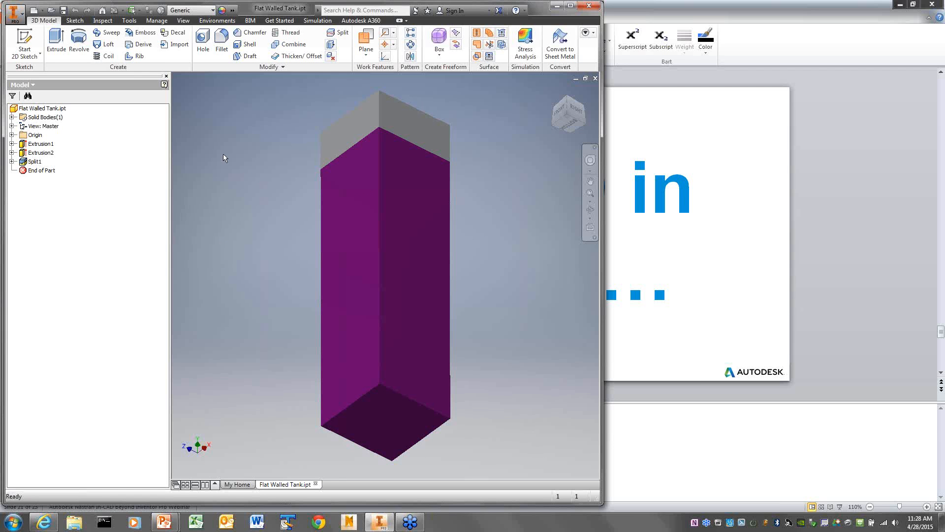
Enter the Autodesk Nastran In-CAD environment and load Stainless Steel from the Inventor Material Library into a new material.
click(216, 22)
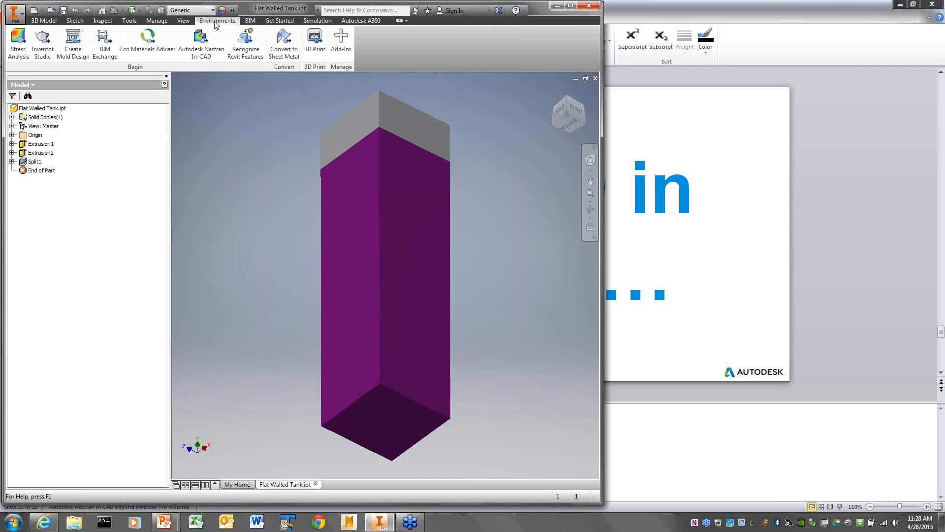
click(196, 40)
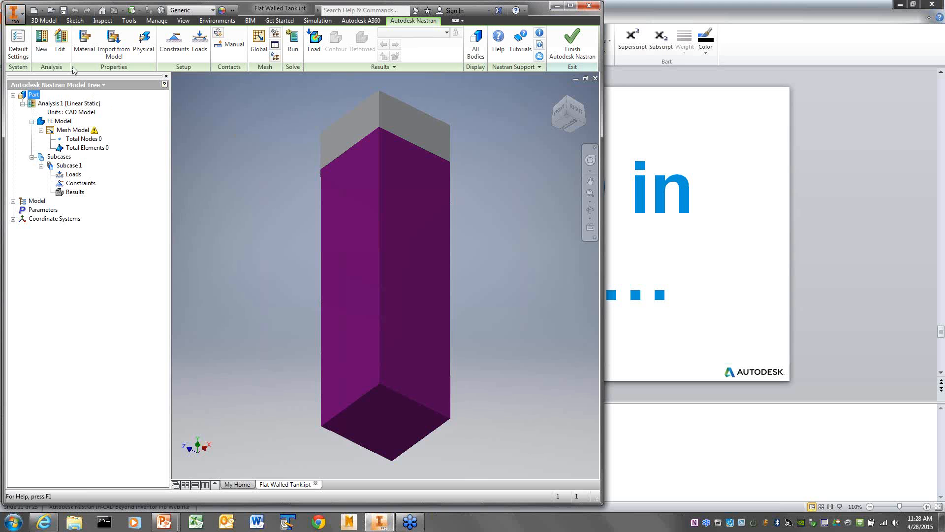
click(84, 47)
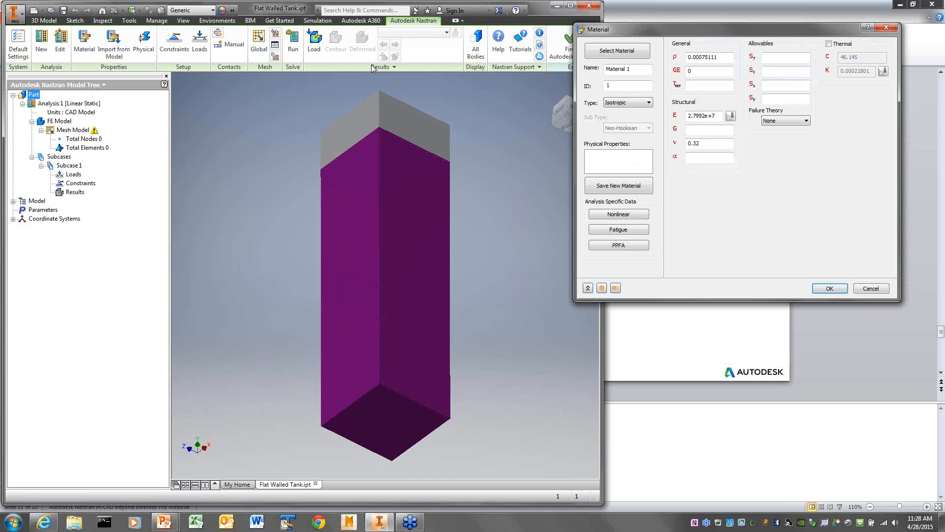
drag(651, 31, 629, 65)
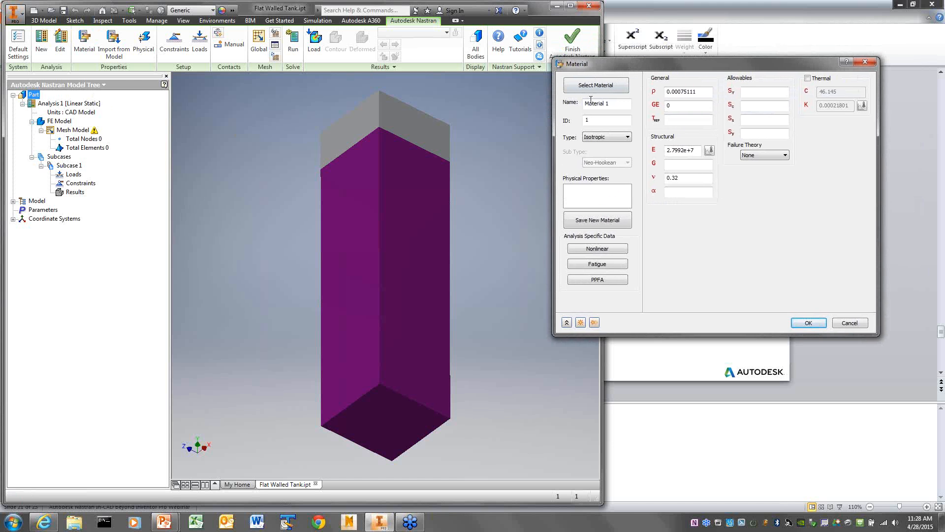
click(591, 86)
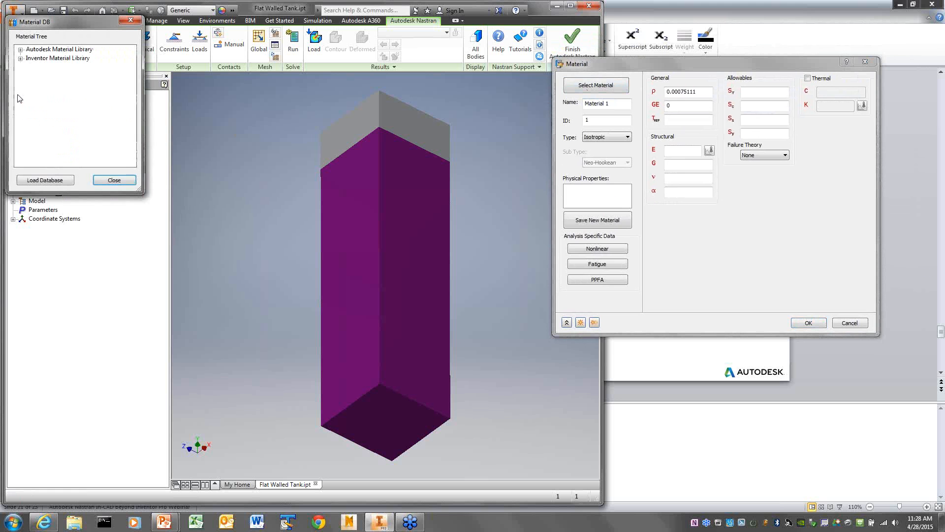
click(20, 58)
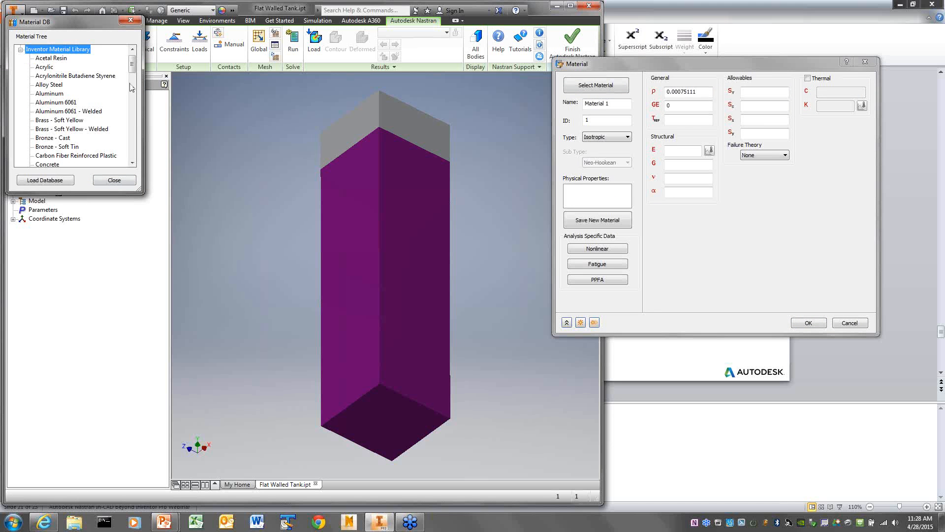
drag(133, 68, 133, 131)
click(49, 129)
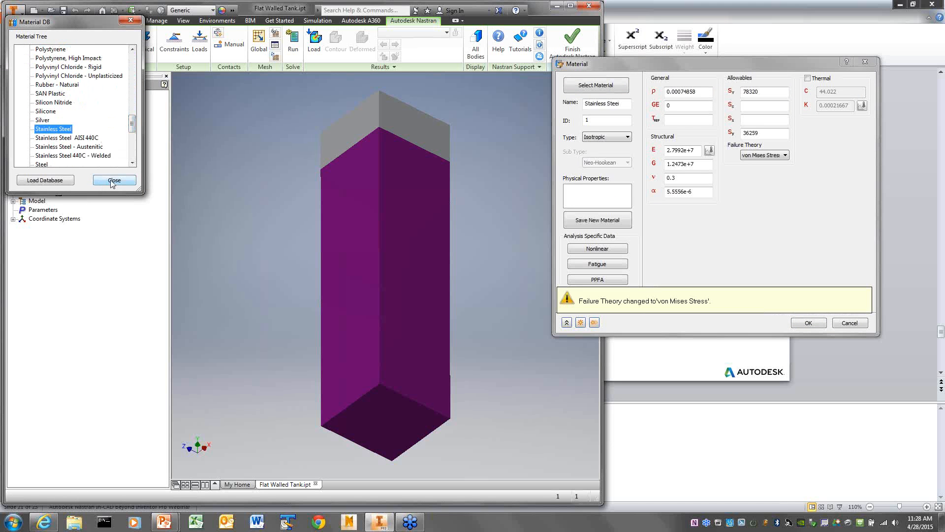
click(114, 180)
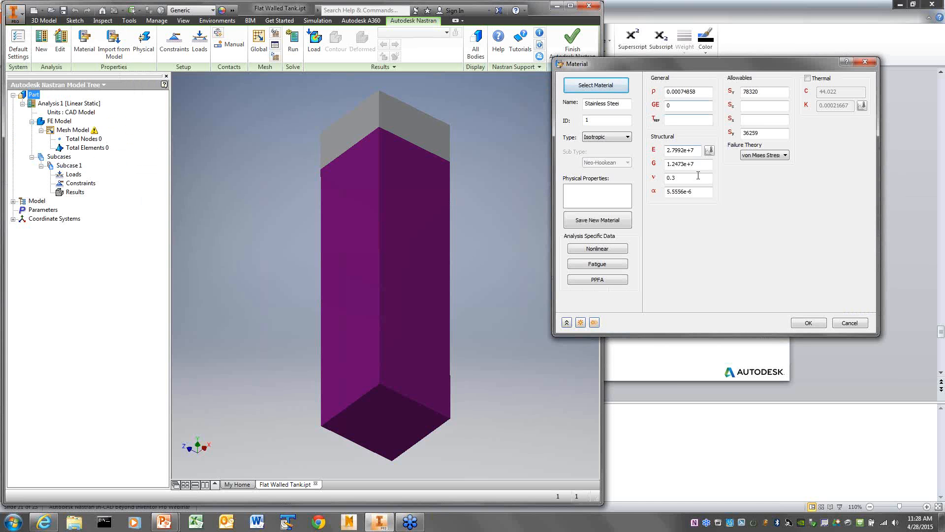
Clear the stainless steel's shear modulus G, save the material, and expand the Model branch of the model tree.
drag(697, 164, 665, 165)
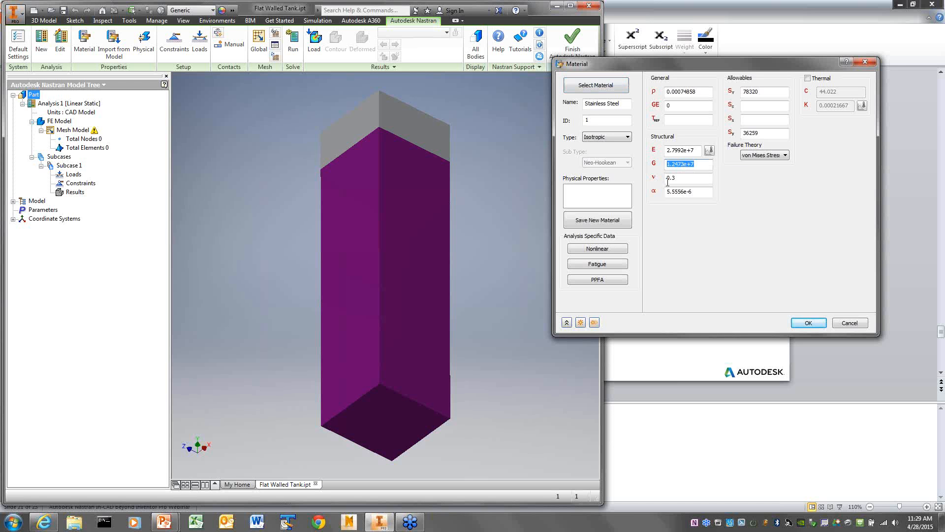
key(Delete)
click(808, 323)
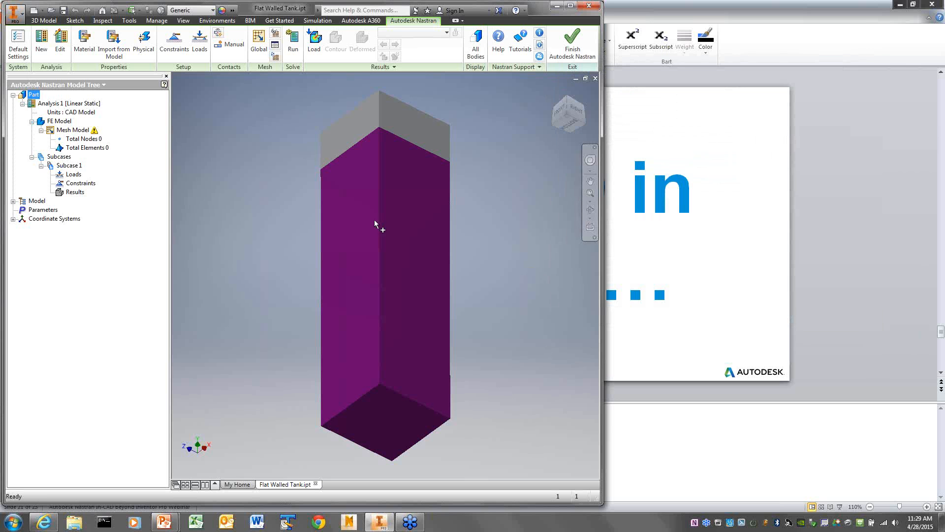
click(13, 201)
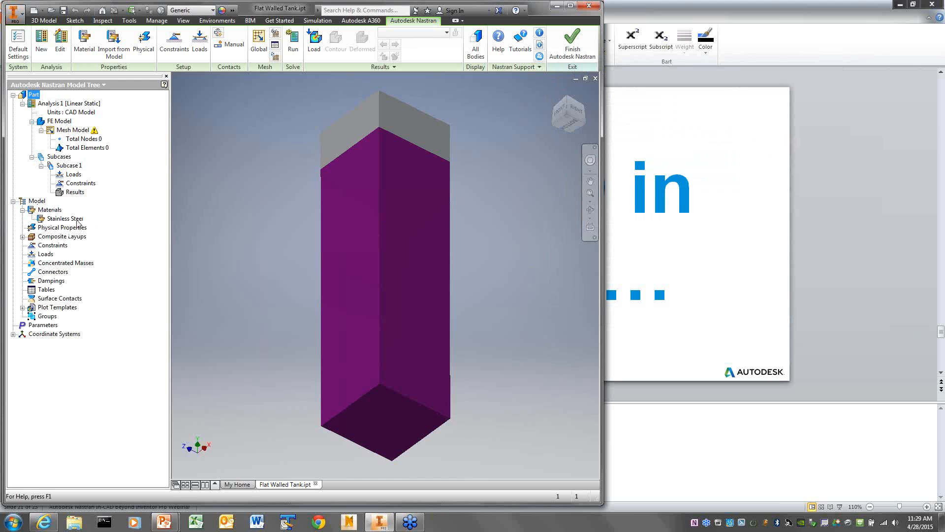
Start a physical property for shell elements using Stainless Steel with a thickness of .1.
click(142, 46)
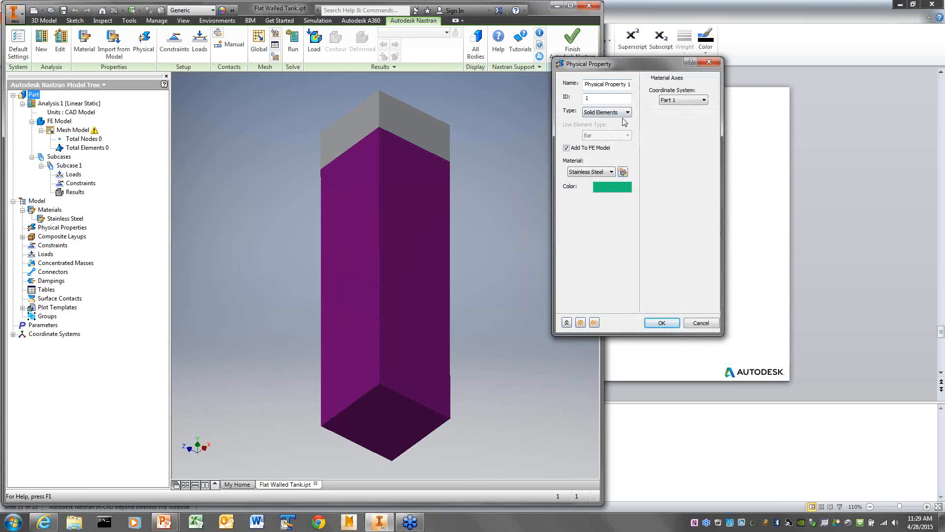
click(622, 113)
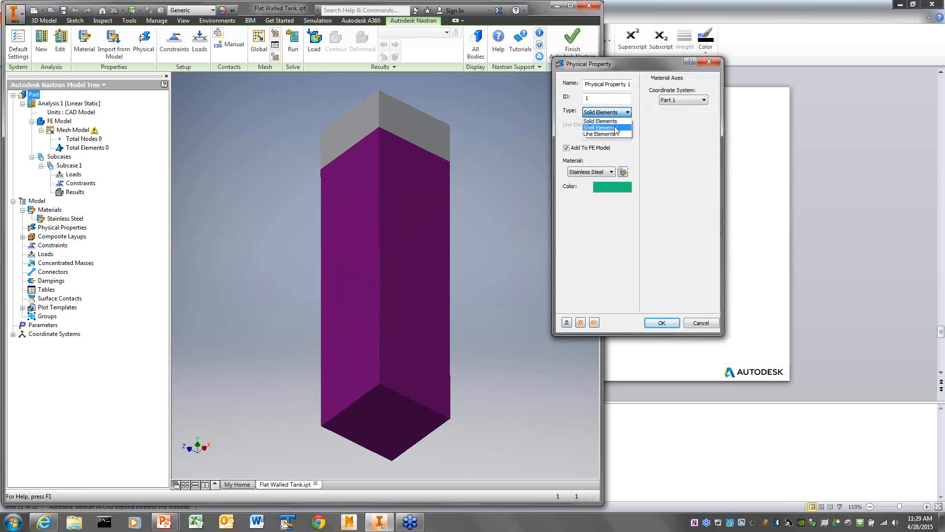
click(616, 129)
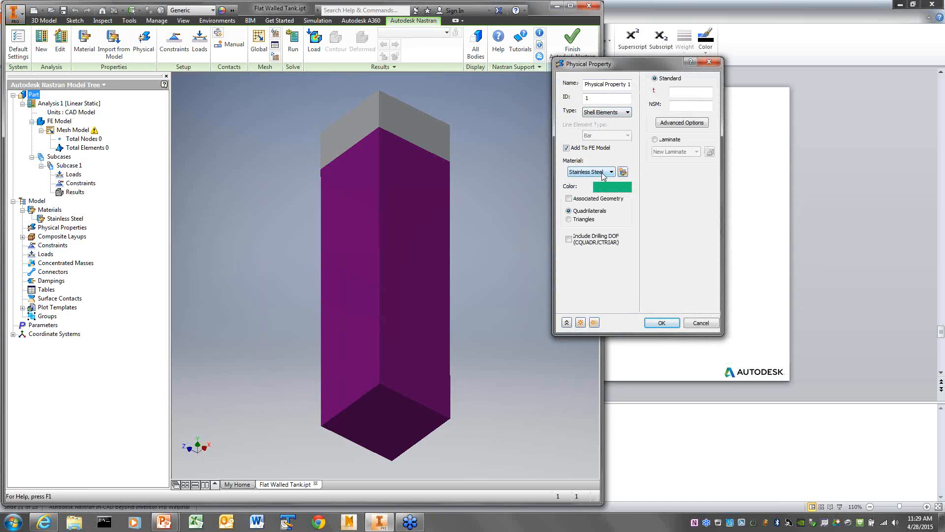
click(692, 91)
Associate the shell property with the two upper walls, two lower walls and bottom face as quadrilaterals, and create it.
click(569, 199)
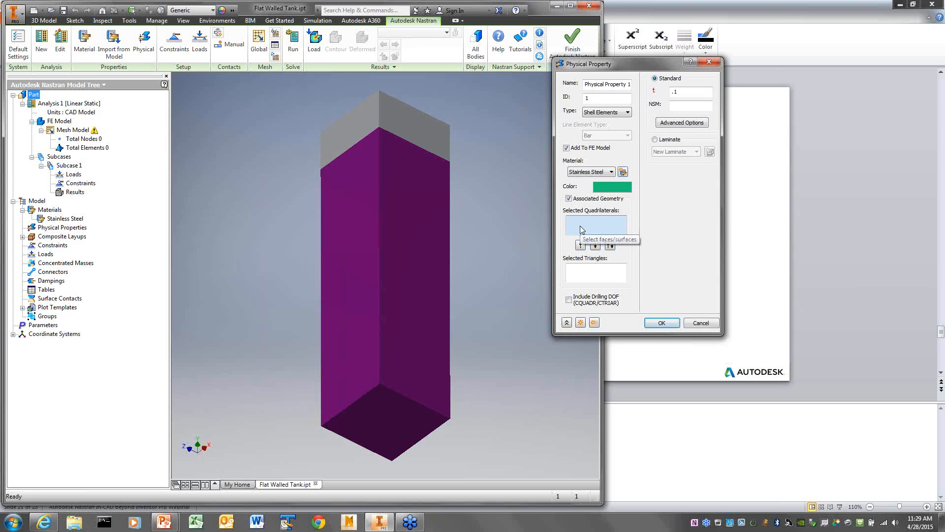
click(350, 129)
click(409, 126)
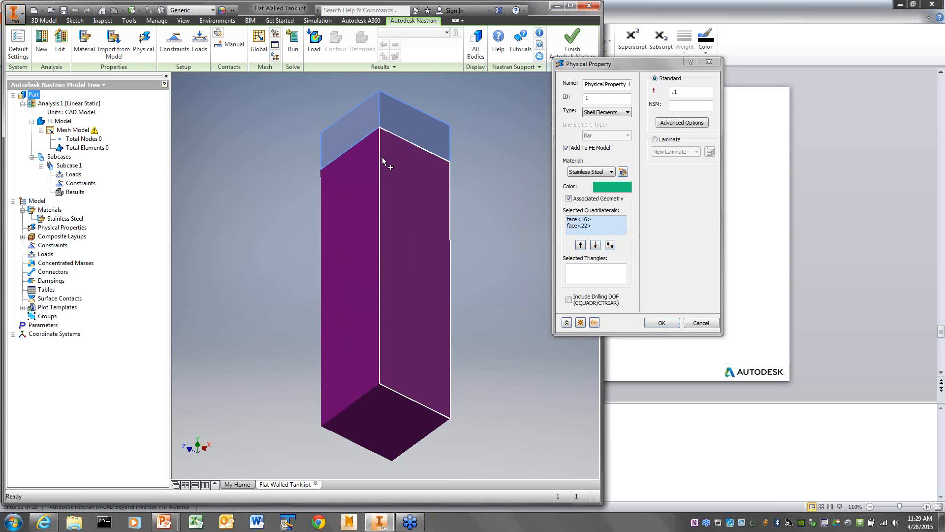
click(363, 264)
click(411, 291)
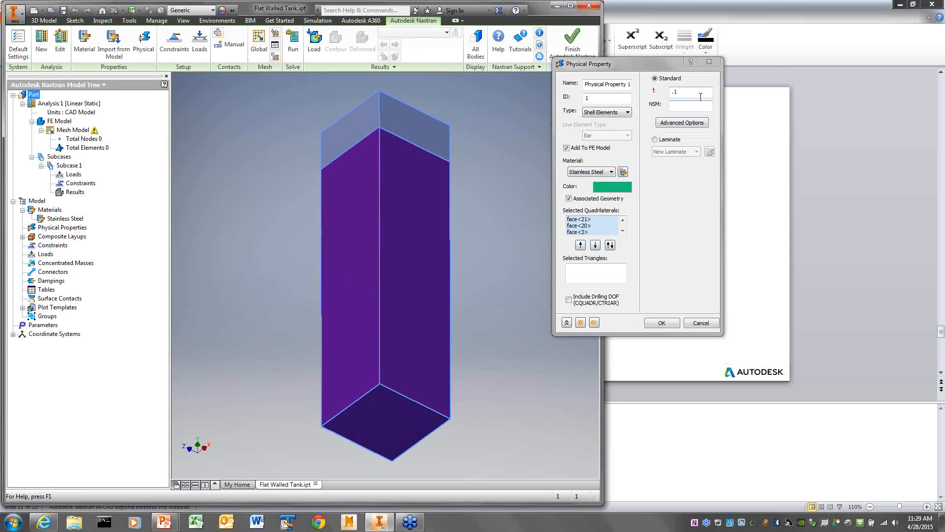
click(666, 323)
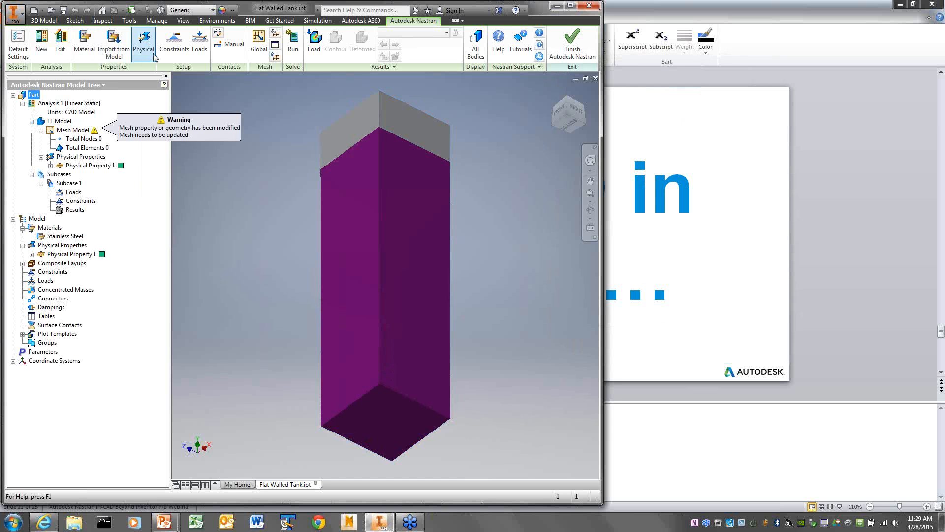
Add a structural constraint with X symmetry to the upper wall, lower wall and bottom edges on the tank's X cut plane.
click(175, 40)
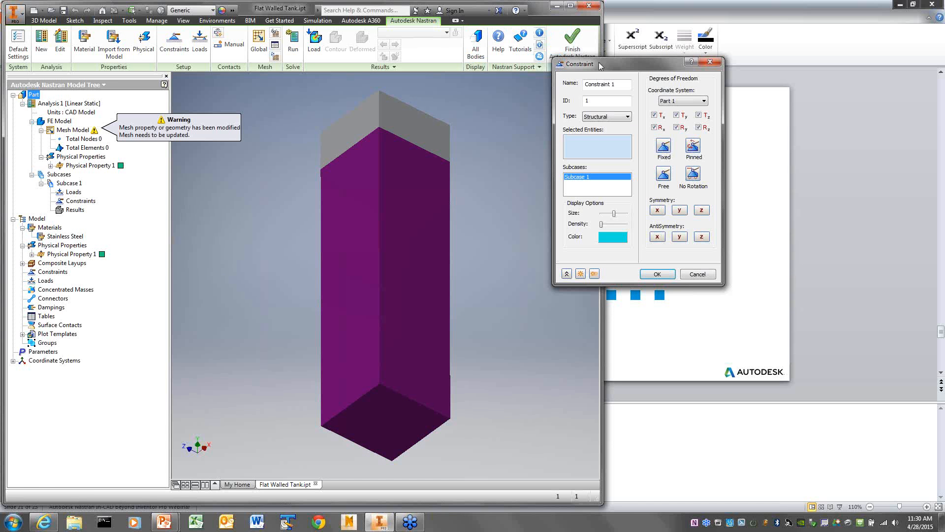
drag(612, 62, 619, 101)
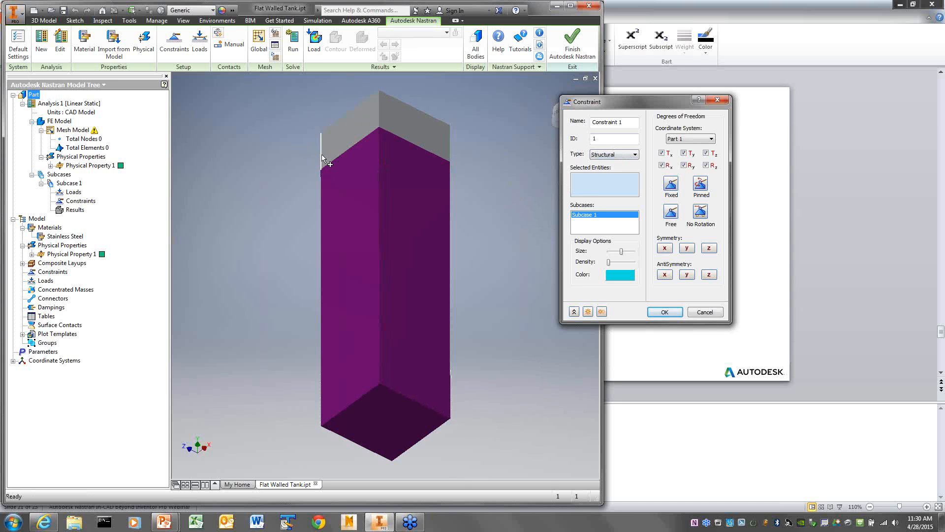
click(321, 170)
click(322, 294)
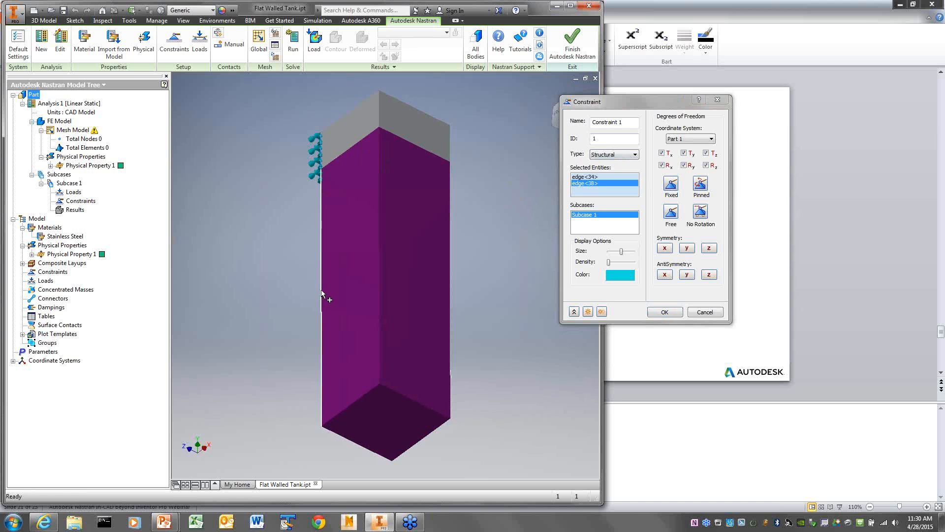
click(355, 448)
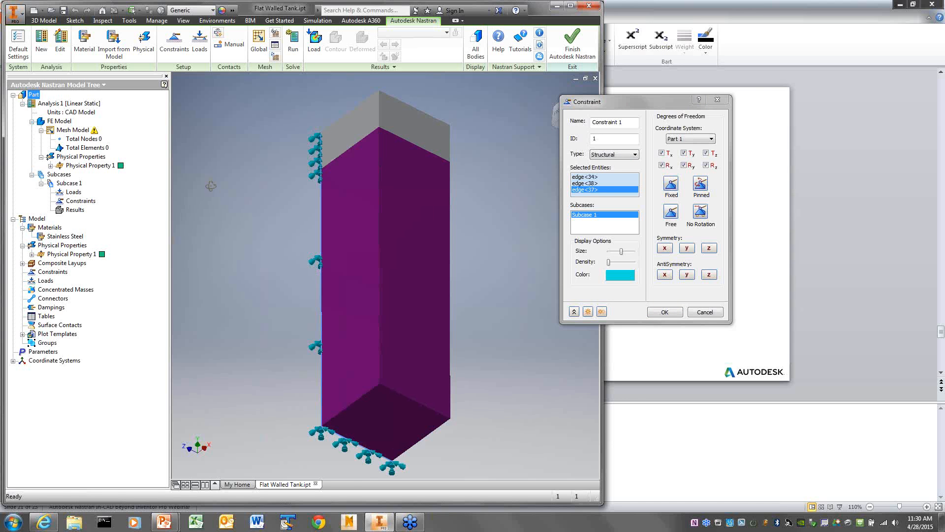
shift+middle_drag(211, 183, 217, 216)
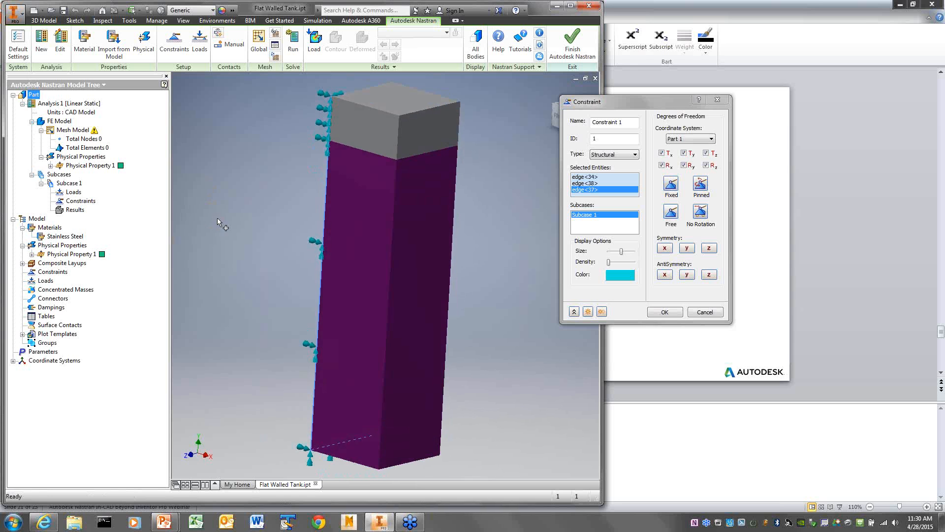
click(664, 249)
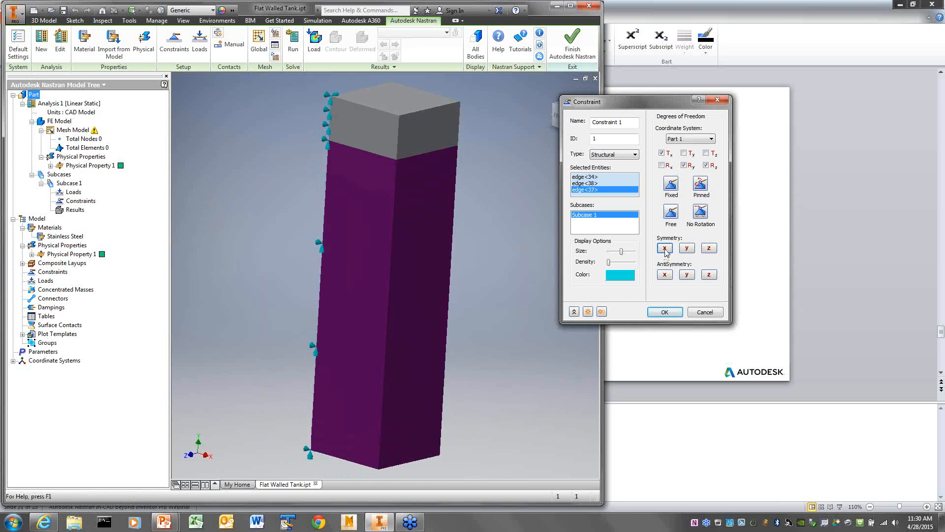
click(663, 312)
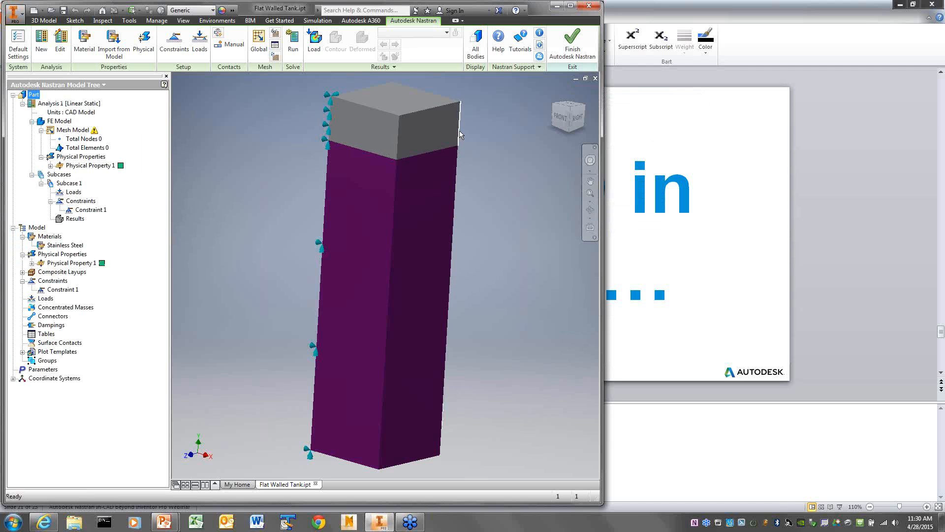
Add a second structural constraint with Z symmetry to the upper wall, lower wall and bottom edges on the other cut plane.
click(175, 42)
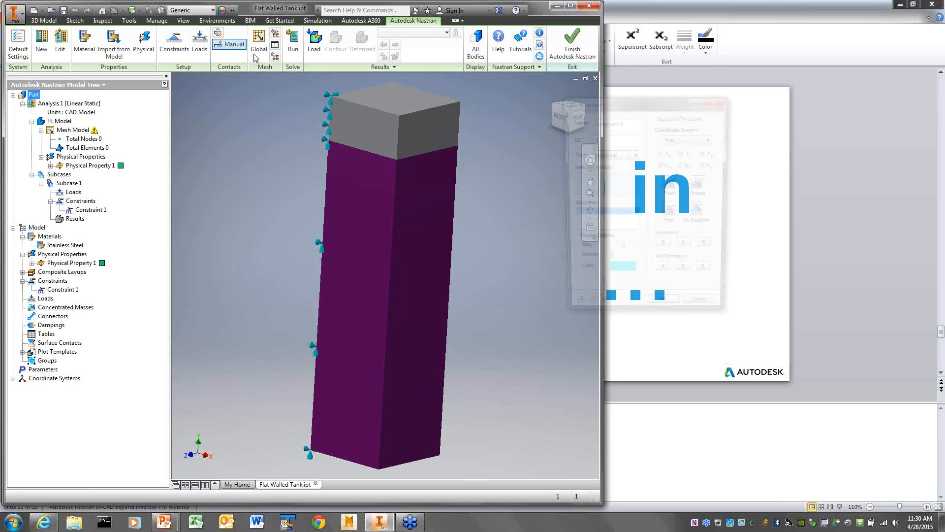
click(452, 241)
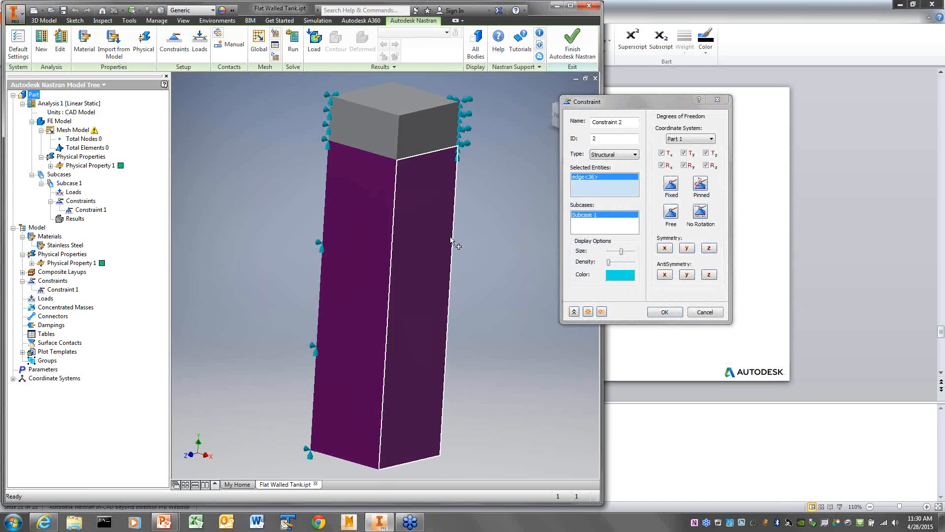
click(443, 435)
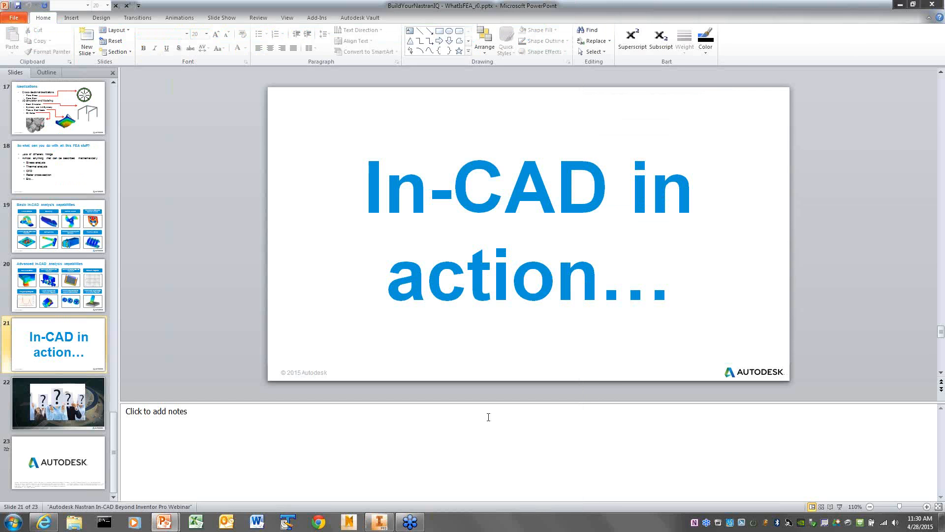
click(381, 522)
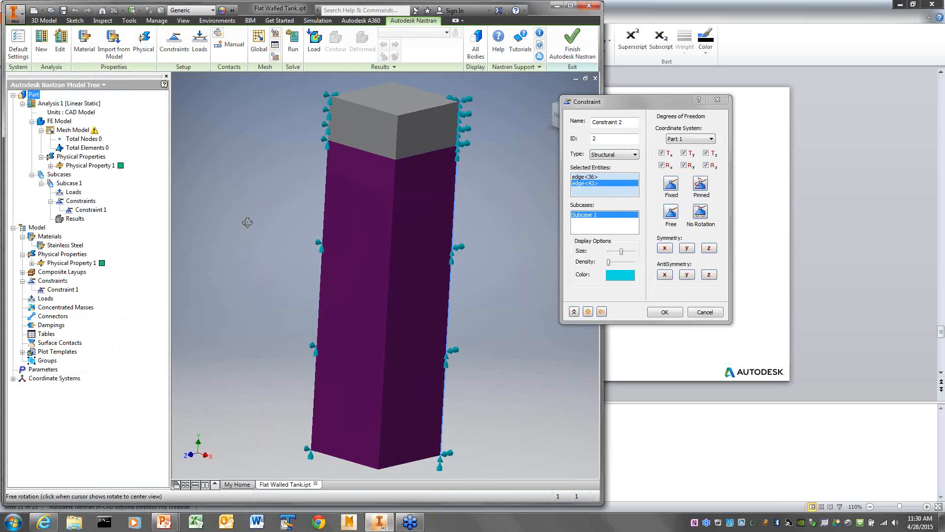
shift+middle_drag(249, 196, 250, 178)
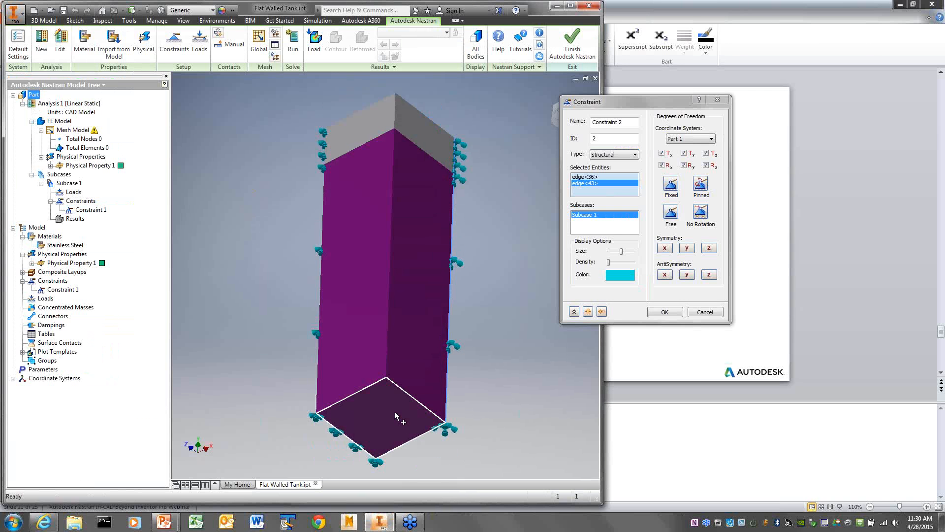
click(413, 435)
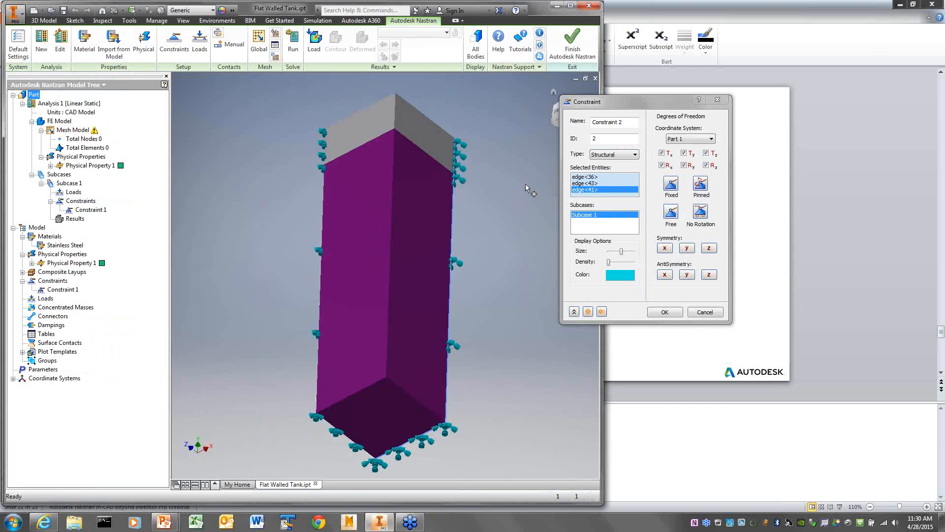
shift+middle_drag(523, 185, 525, 232)
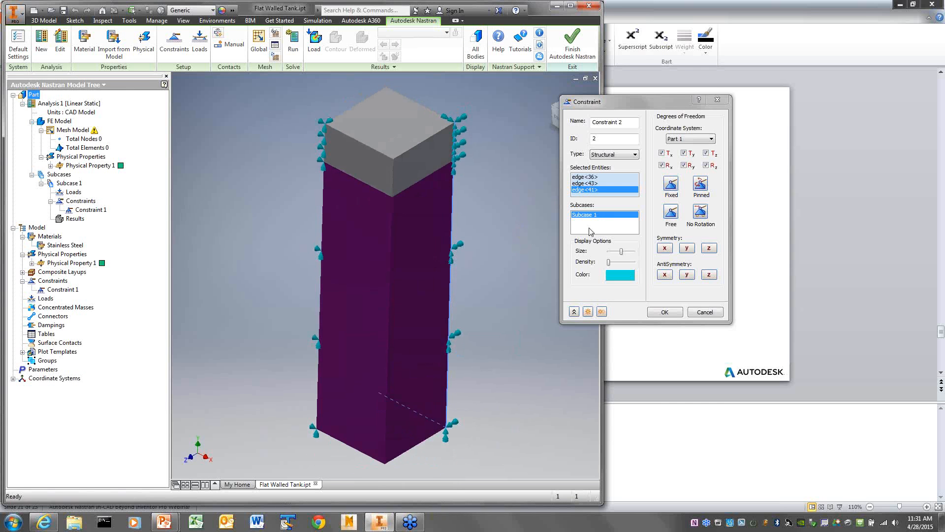
click(711, 250)
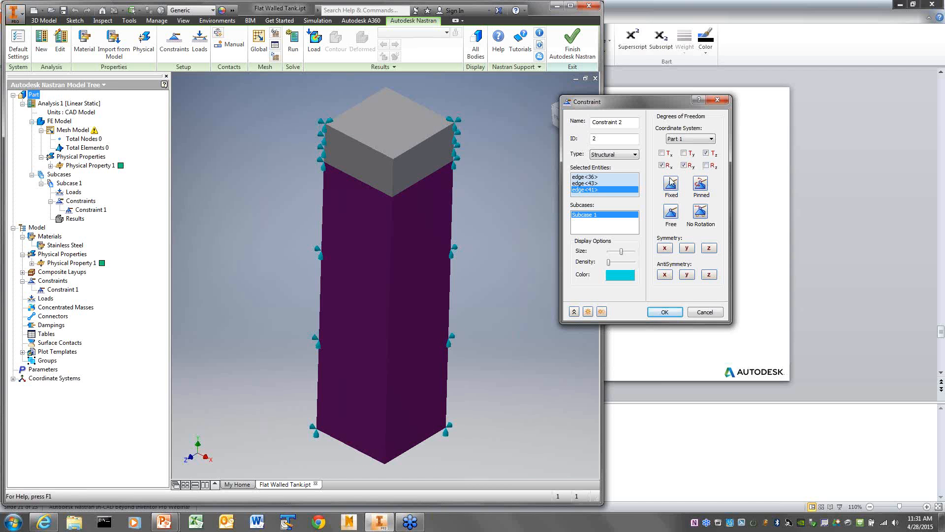
click(664, 313)
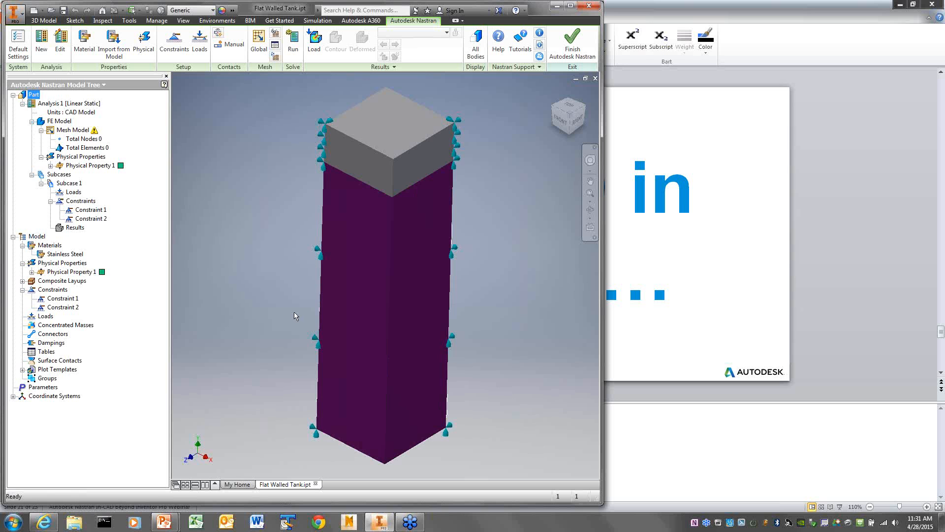
shift+middle_drag(294, 312, 290, 264)
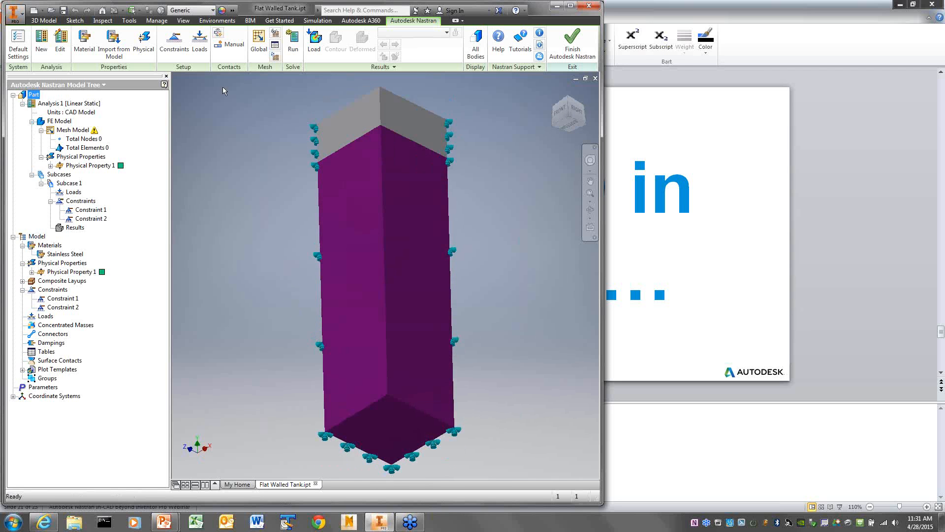
Add a structural constraint on the tank's bottom face that fixes only translation in Y.
click(164, 42)
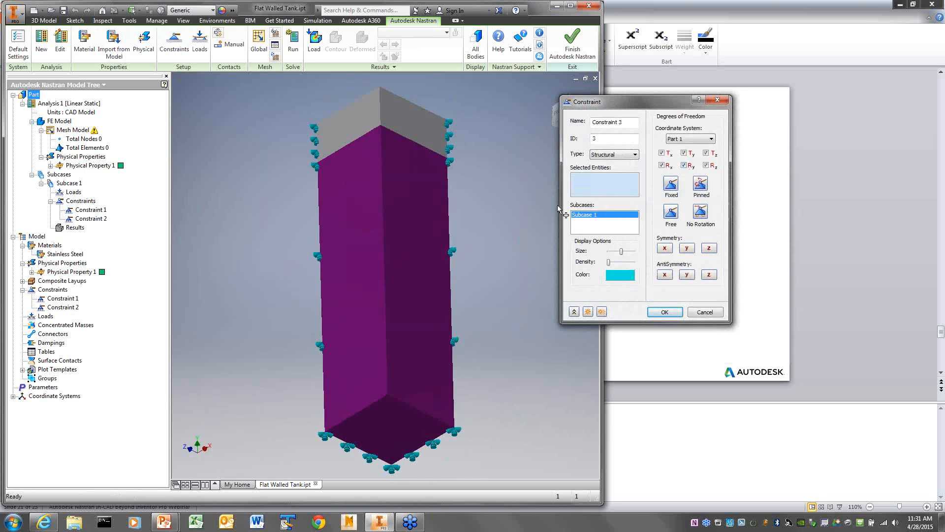
click(390, 416)
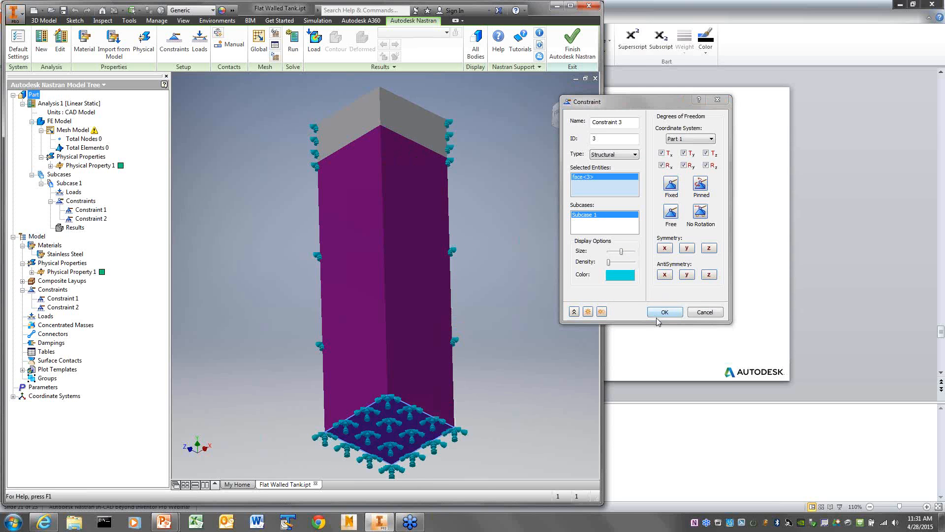
click(672, 223)
click(684, 154)
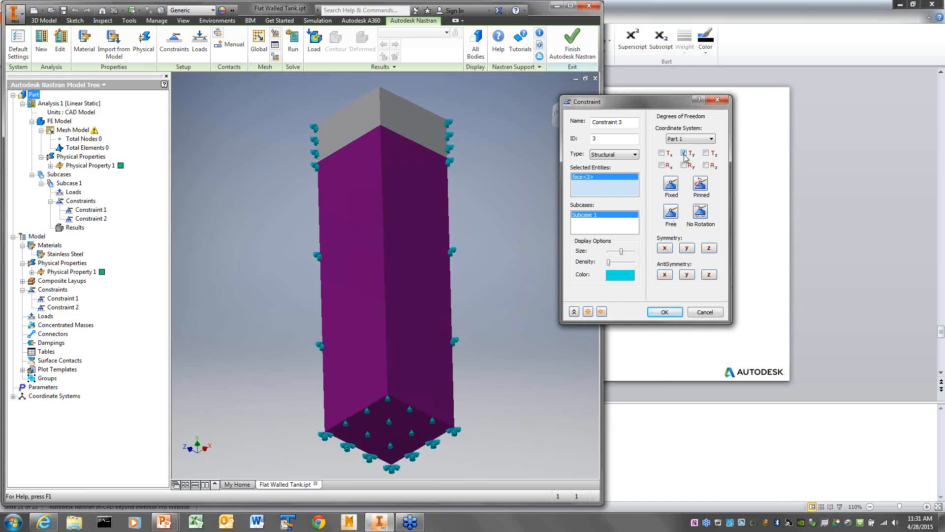
click(664, 311)
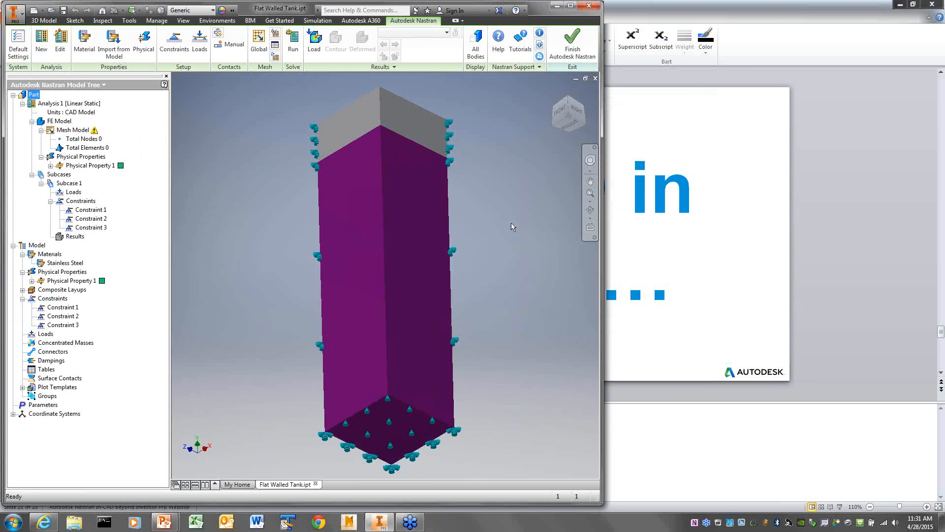
Start a pressure load normal to the surface on the two lower walls and the bottom face.
shift+middle_drag(503, 206, 495, 244)
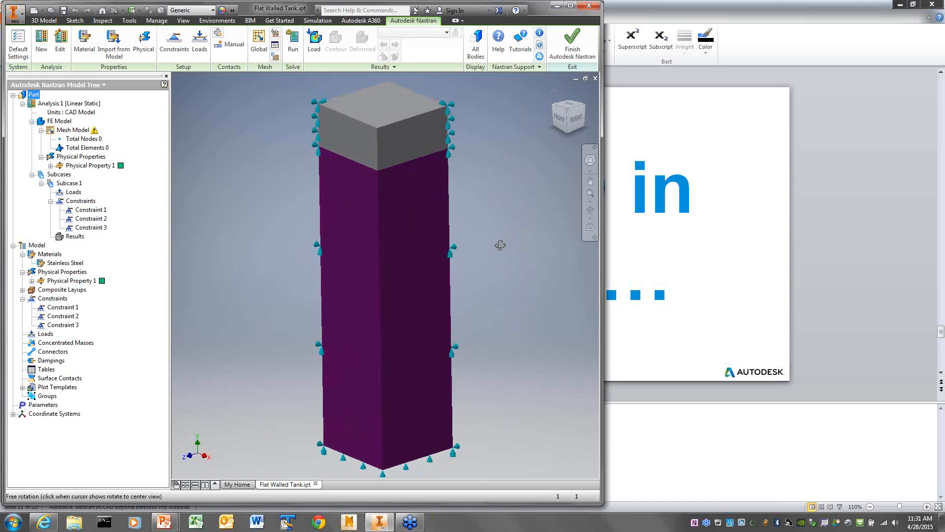
click(199, 48)
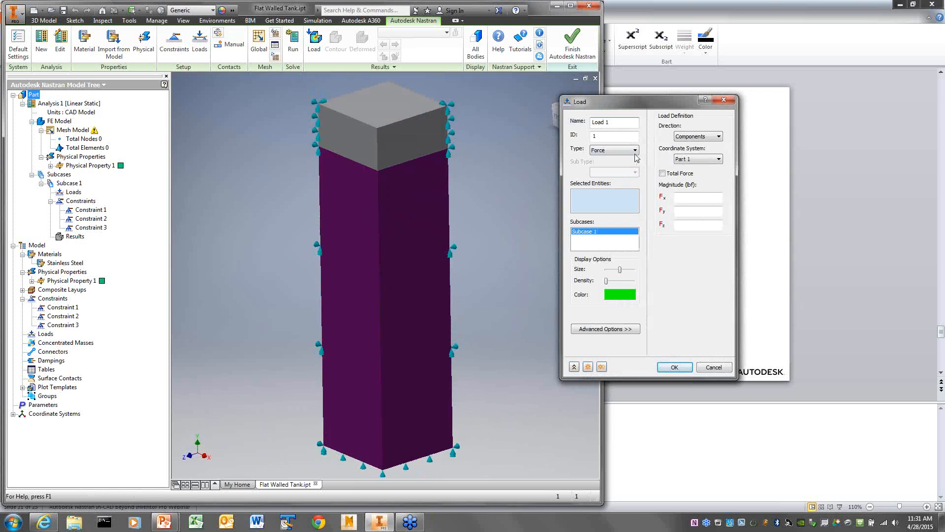
click(635, 151)
click(631, 182)
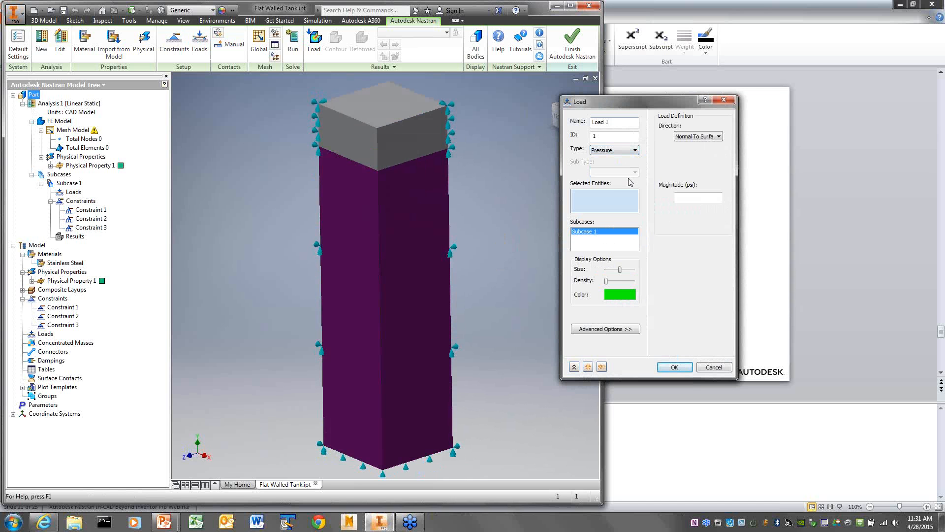
click(420, 271)
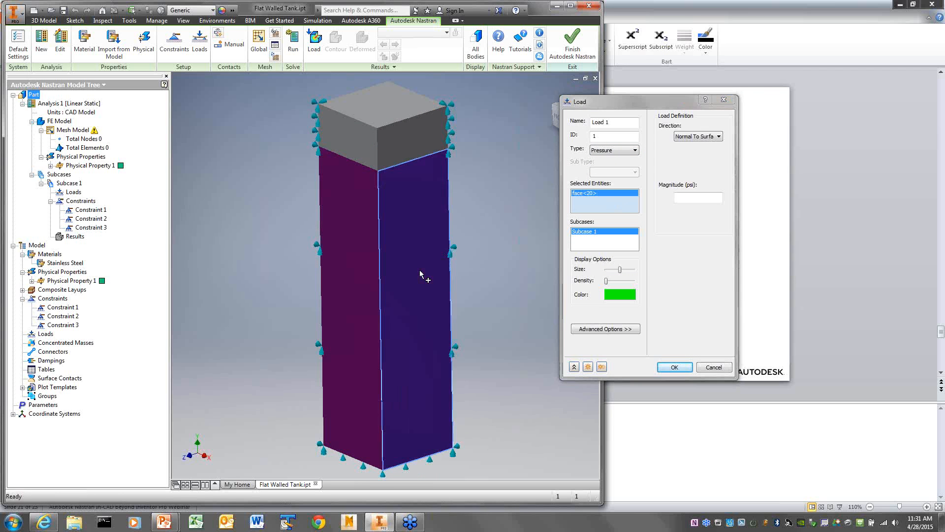
click(360, 307)
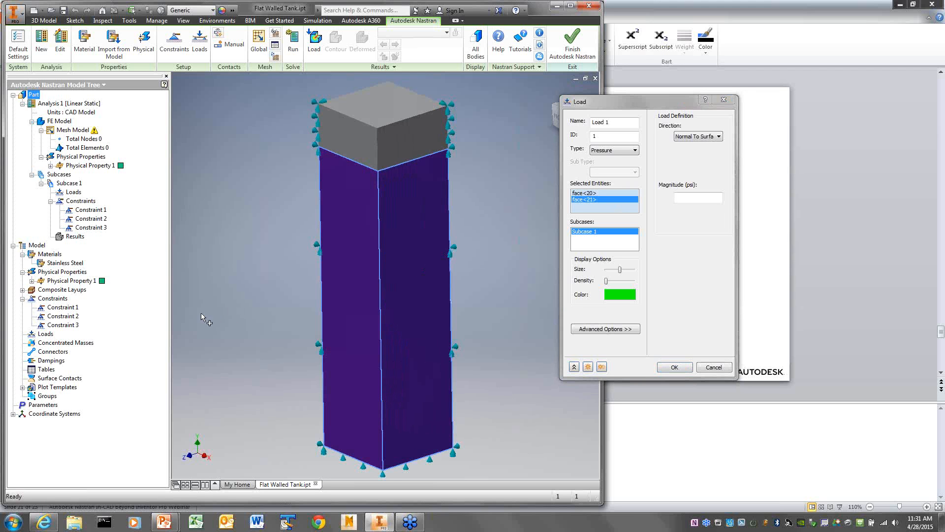
shift+middle_drag(202, 318, 205, 290)
click(380, 411)
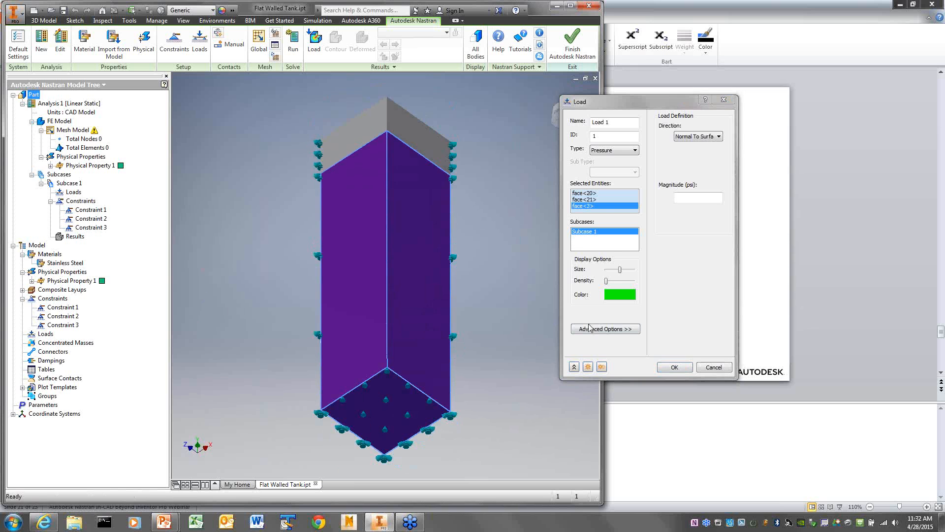
Make the load variable with linear interpolation between the lower walls' shared upper and bottom corner vertices, using scalar 0 at the upper one.
click(615, 330)
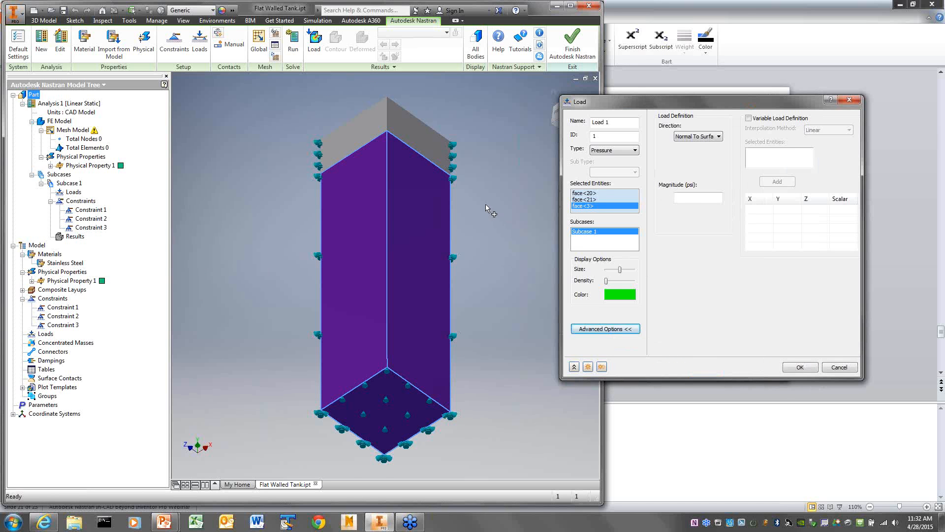
shift+middle_drag(484, 205, 483, 254)
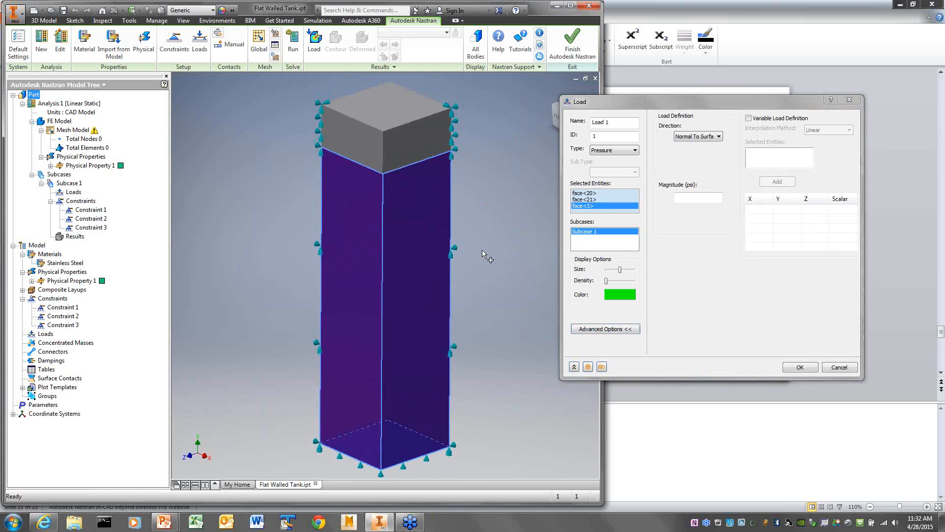
click(748, 119)
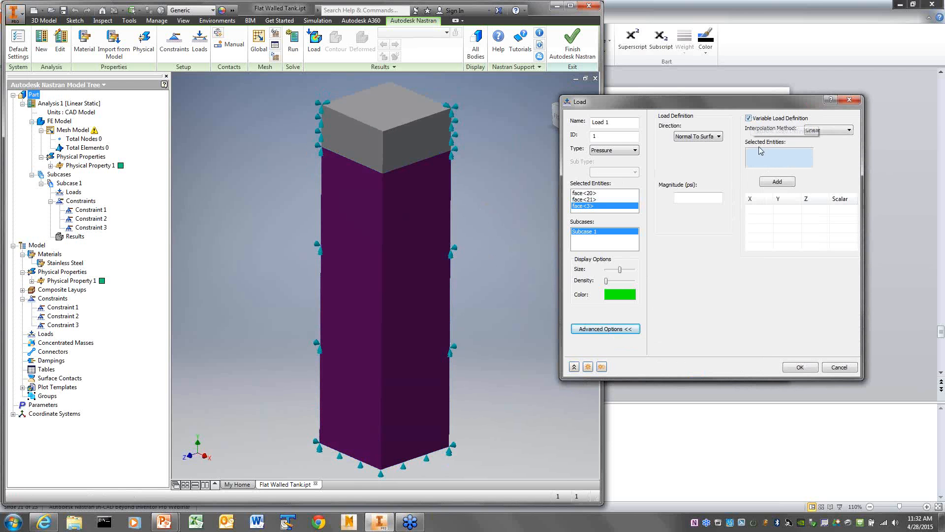
click(383, 173)
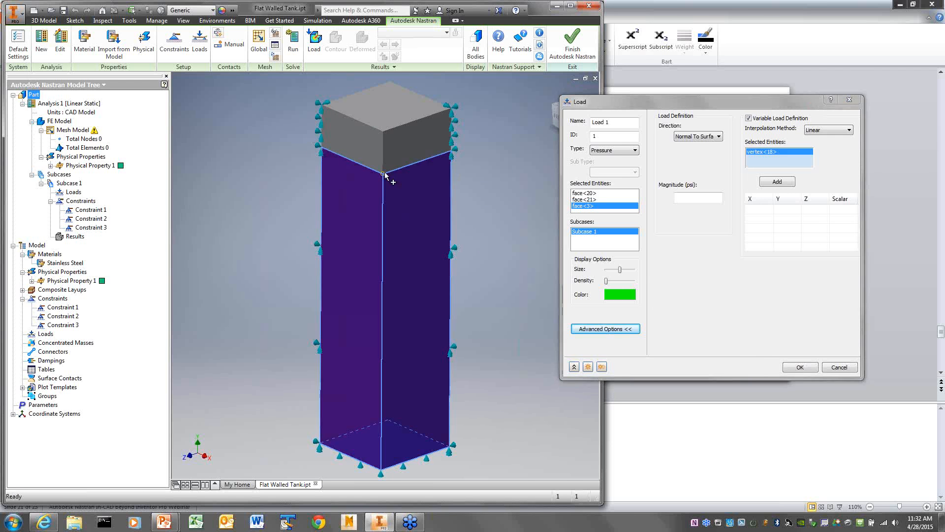
click(383, 470)
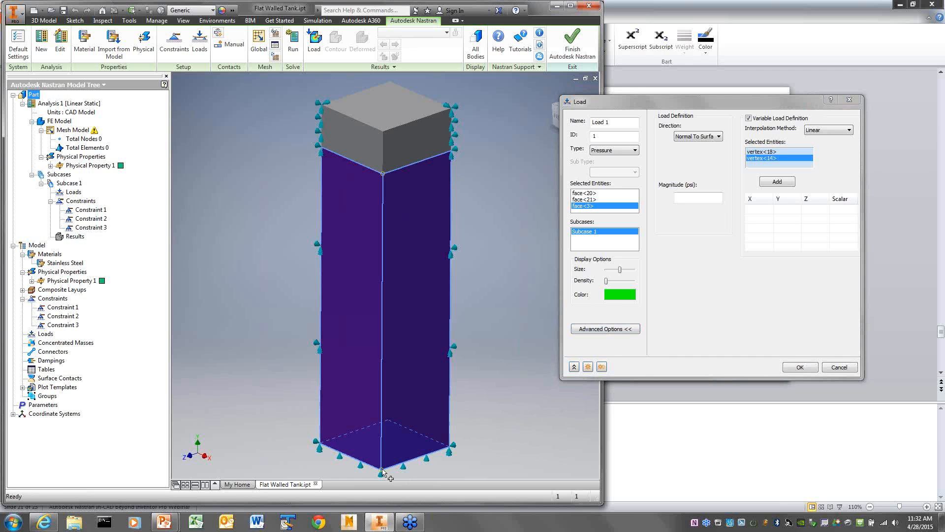
click(775, 182)
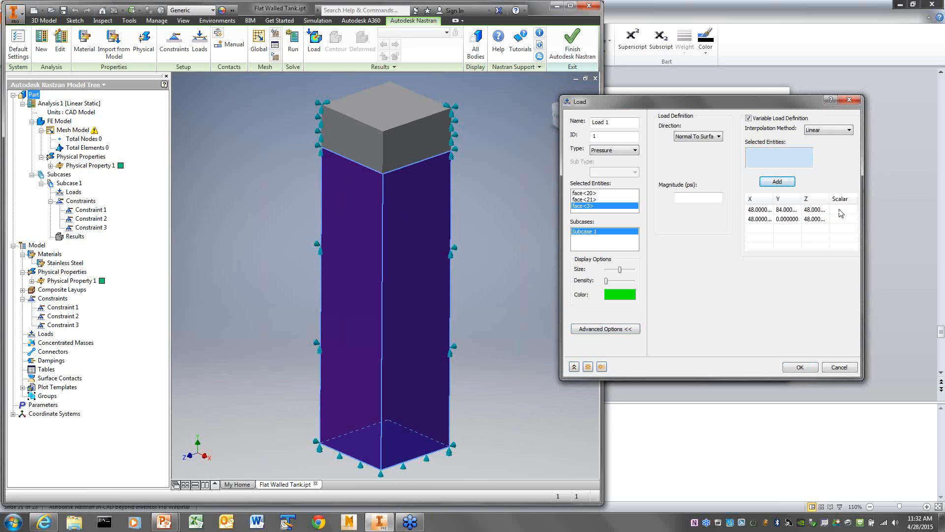
click(840, 210)
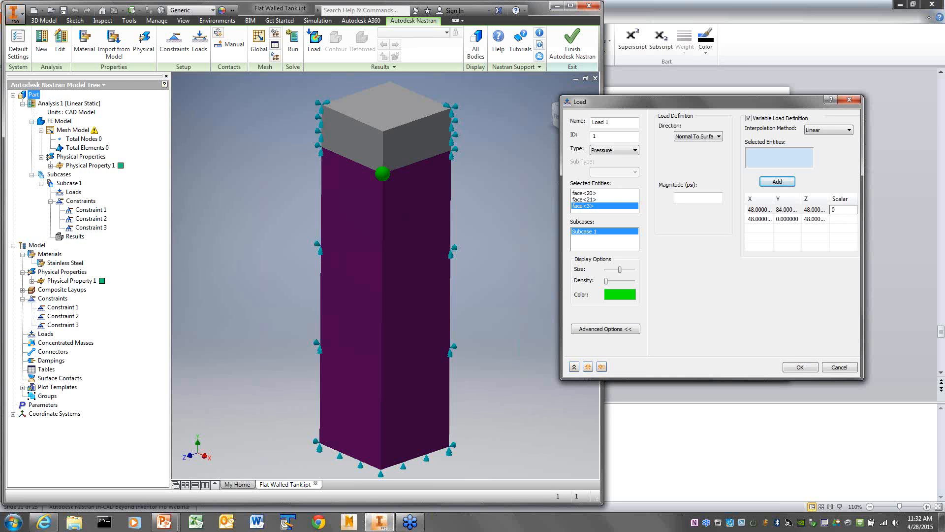
key(Return)
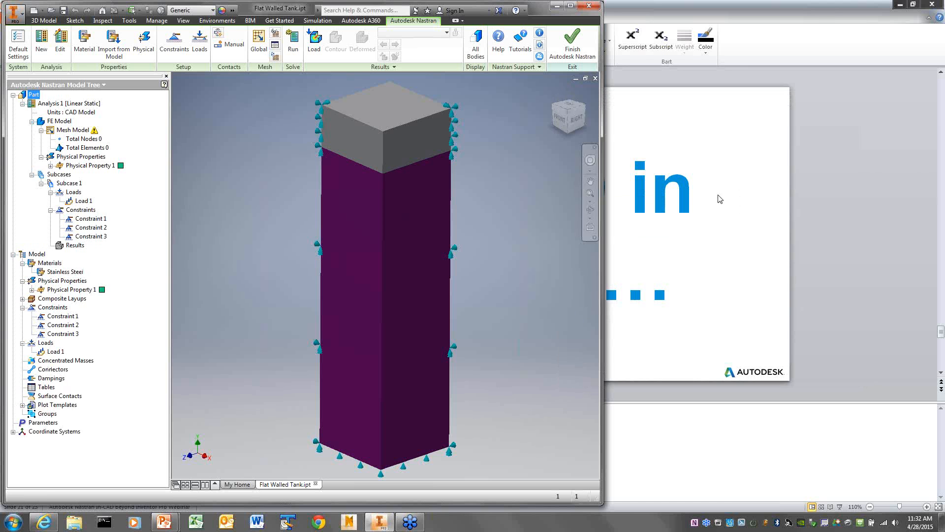
Reopen Load 1 and set the scalar at the bottom corner point to 3.032.
click(201, 47)
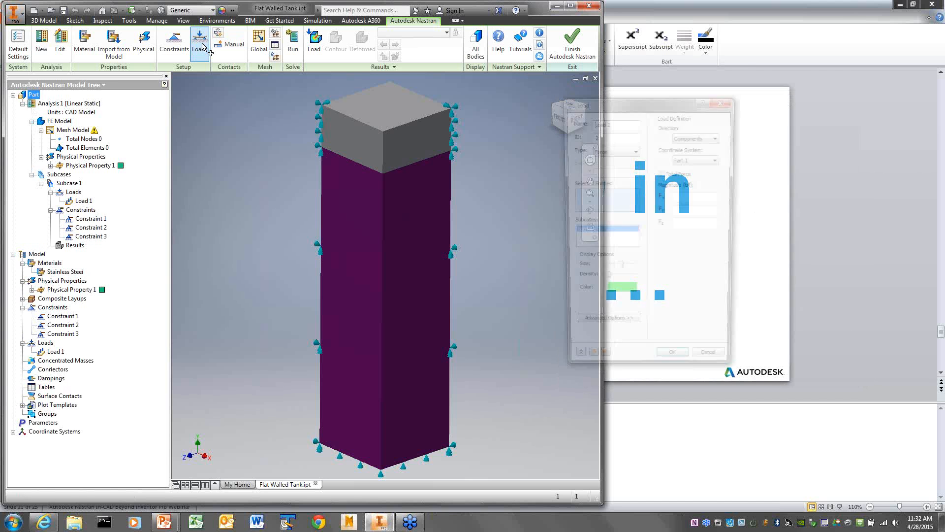
click(713, 368)
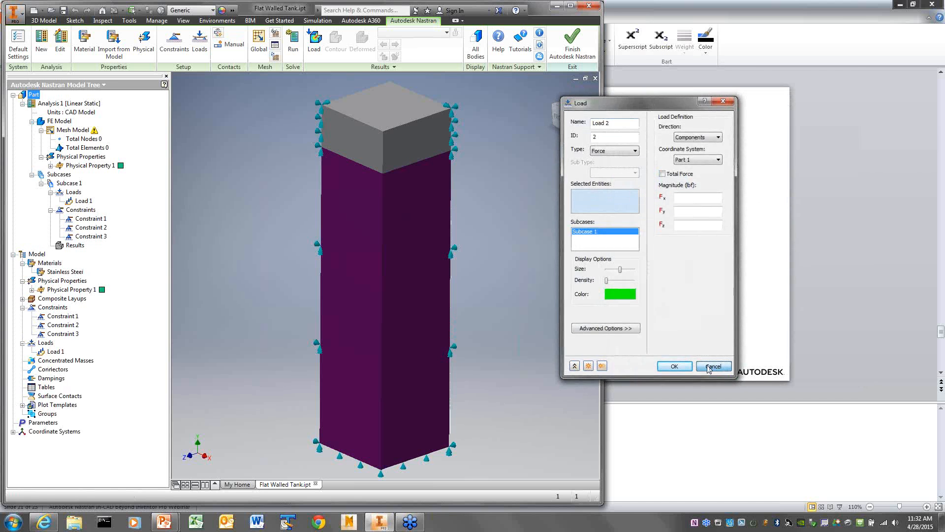
double_click(82, 201)
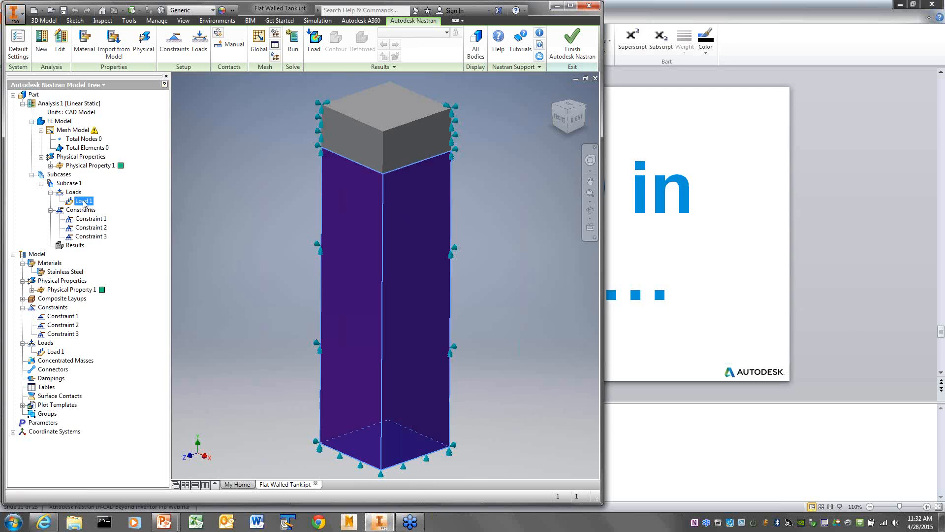
click(834, 220)
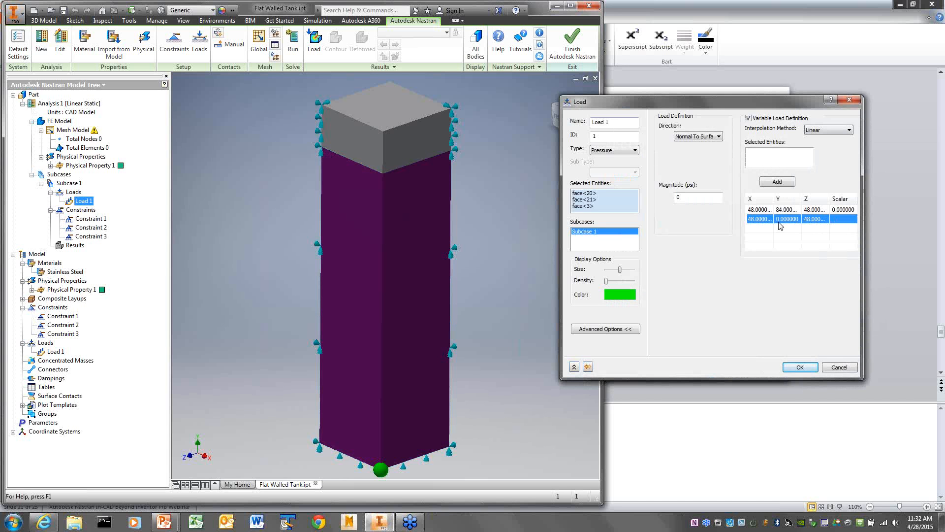
click(849, 219)
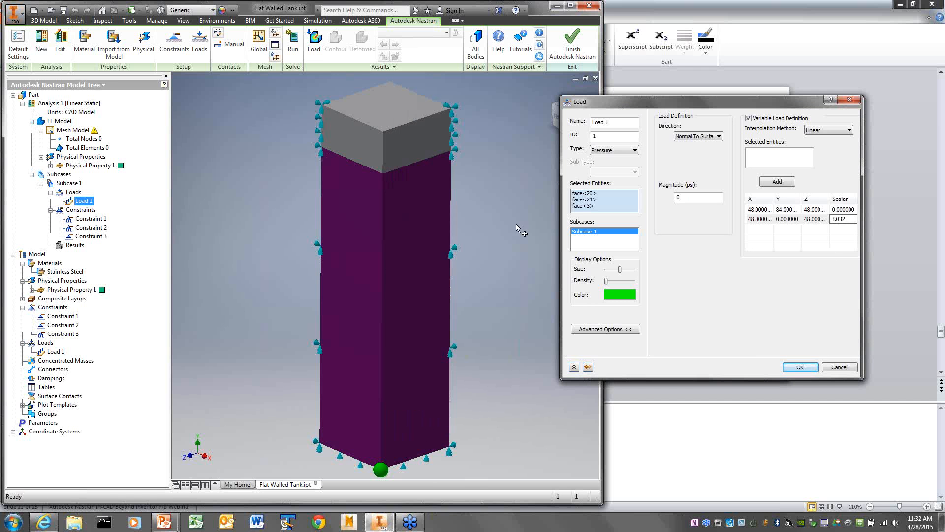
click(802, 368)
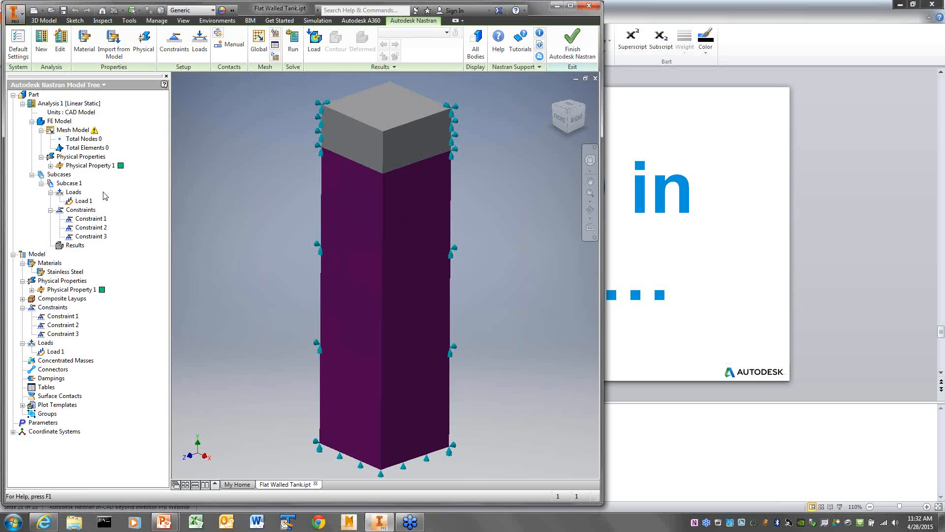
Set the magnitude of Load 1 to -1 psi.
double_click(81, 201)
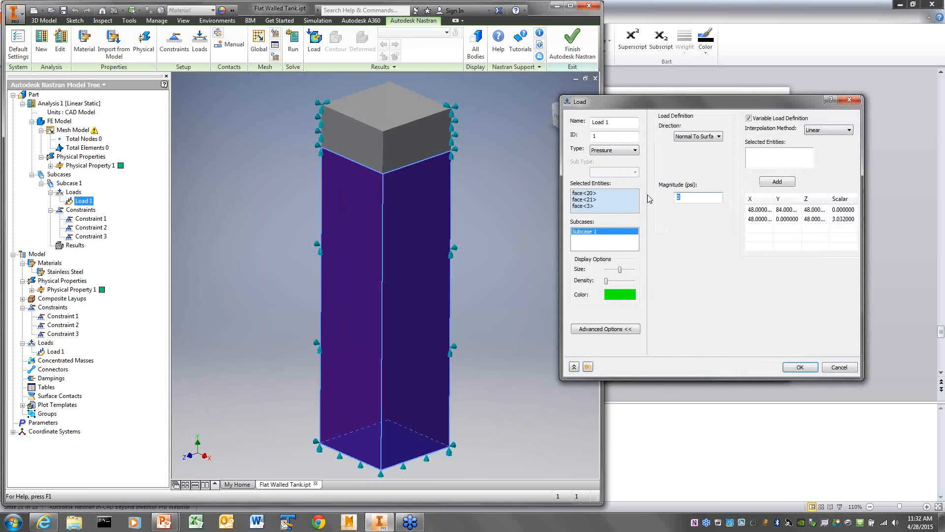
text(-1)
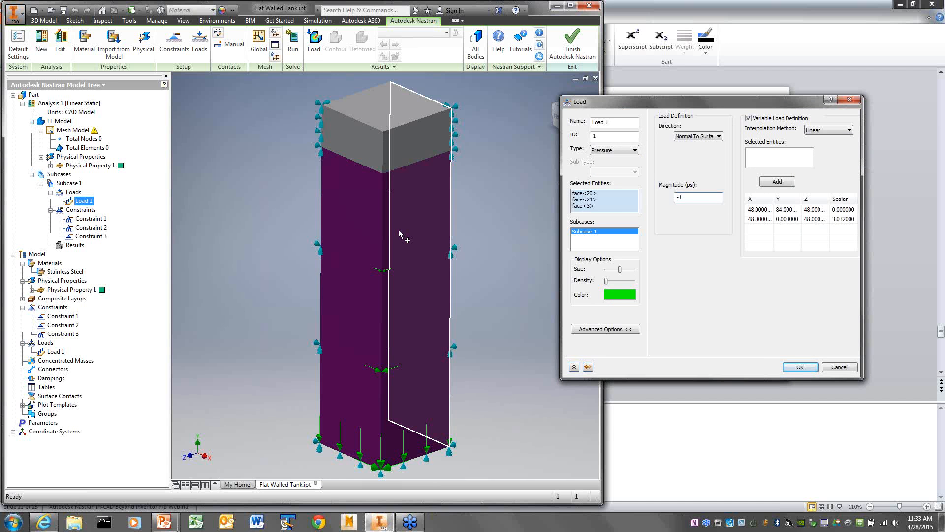
mouse_move(400, 234)
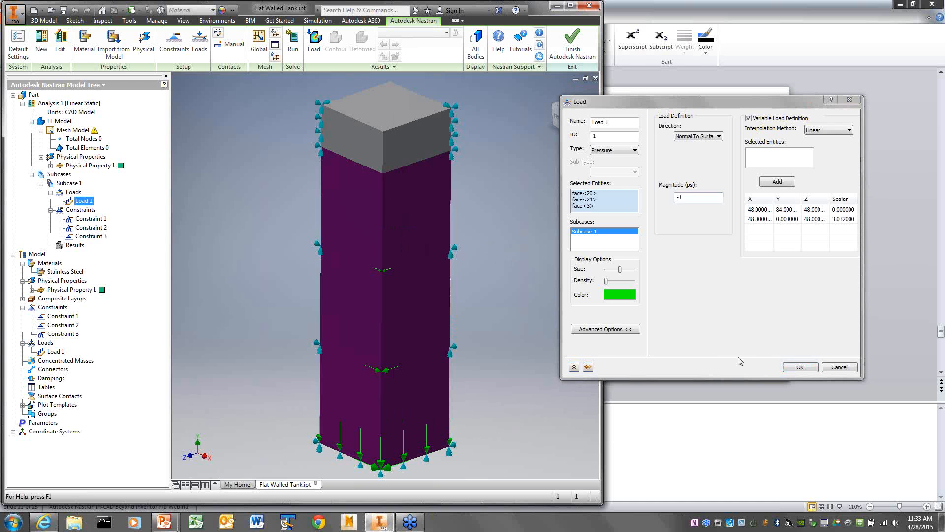
click(799, 368)
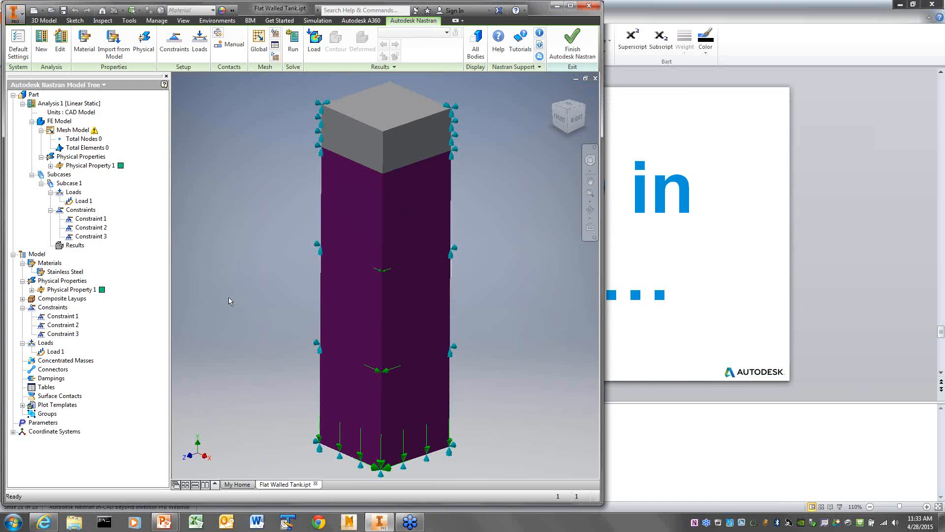
Generate the global mesh with a 3 in element size and linear element order.
shift+middle_drag(228, 298, 233, 276)
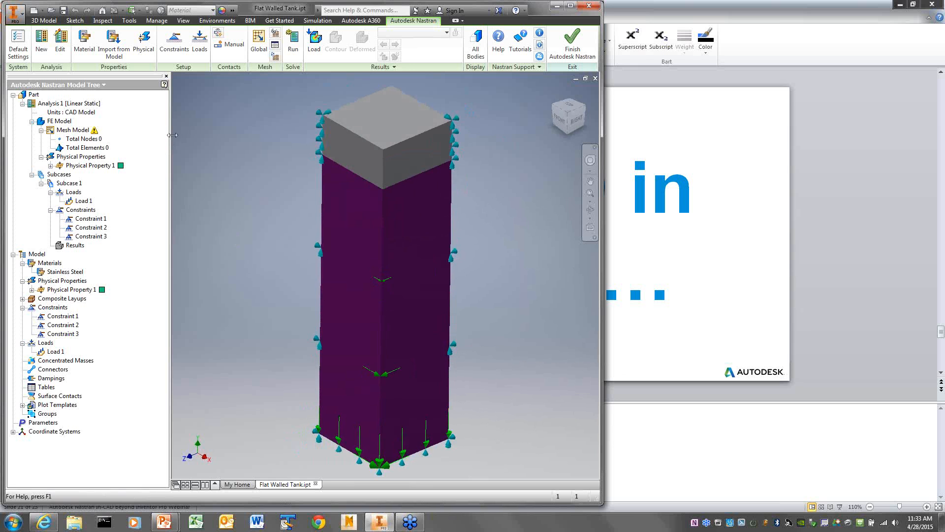
click(264, 41)
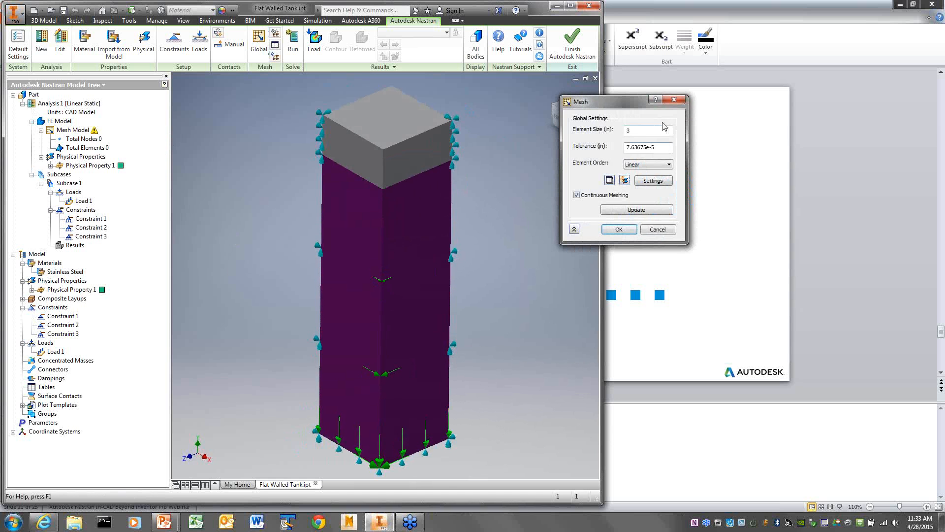
double_click(633, 129)
text(3)
click(661, 165)
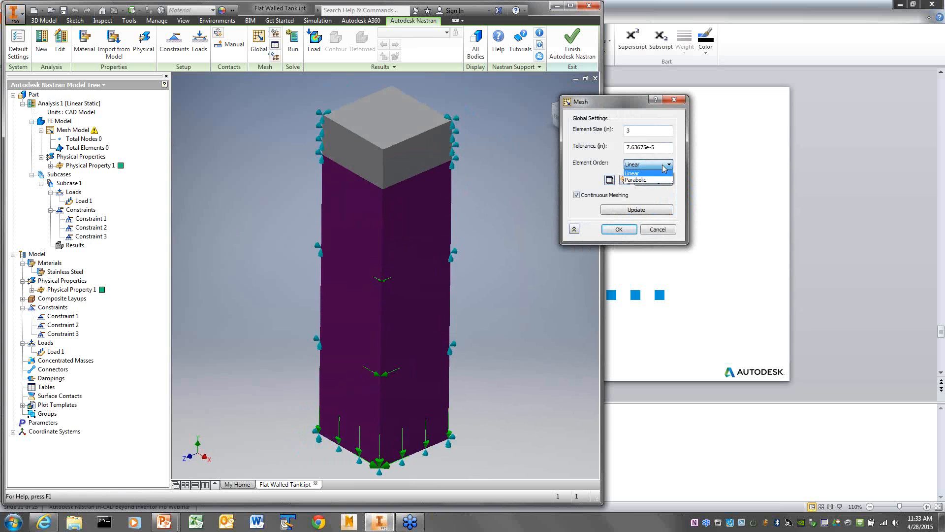
click(653, 166)
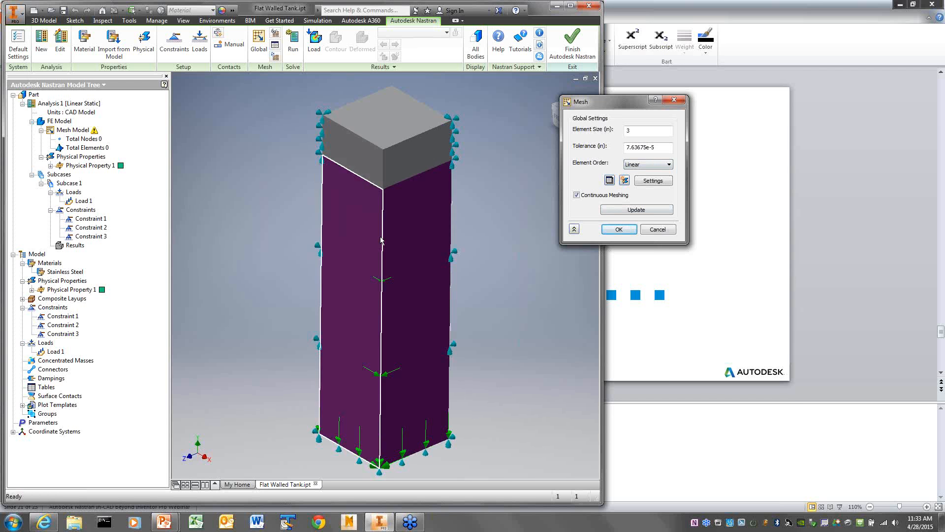
click(637, 210)
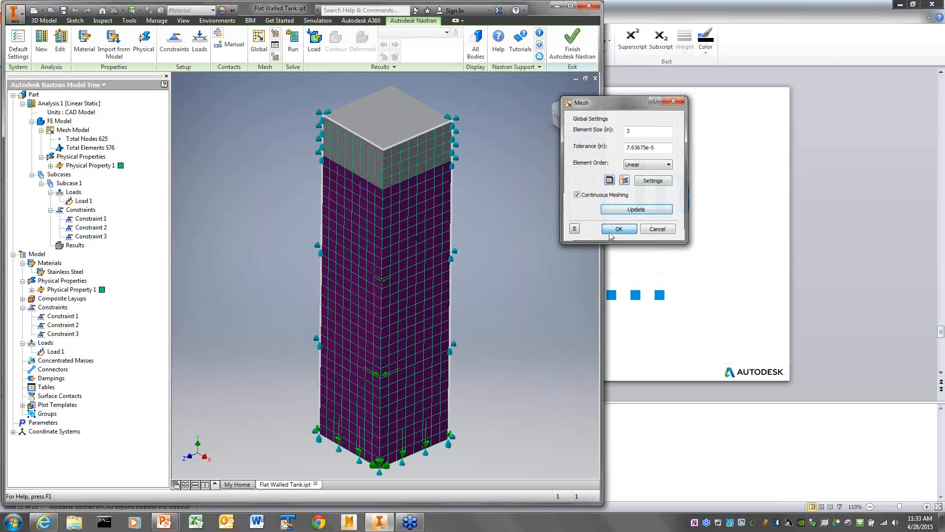
click(611, 233)
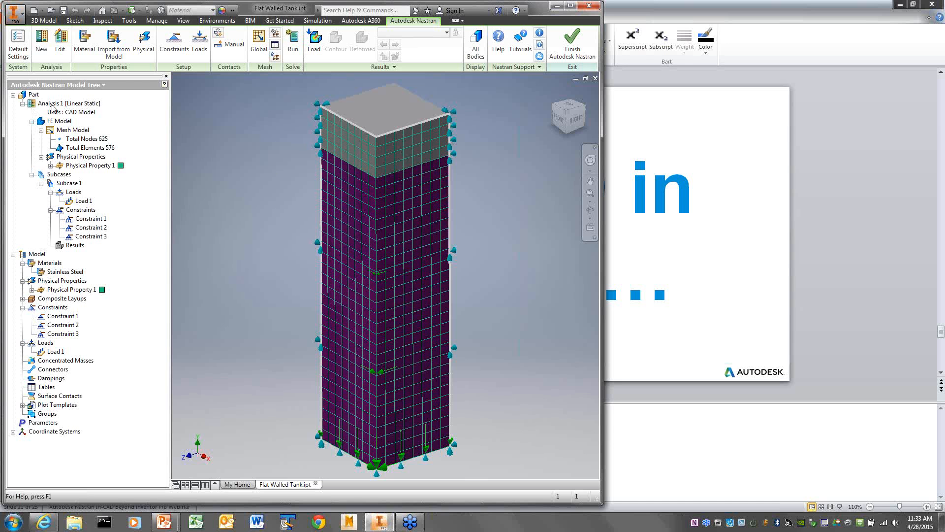
Run the linear static analysis.
click(293, 42)
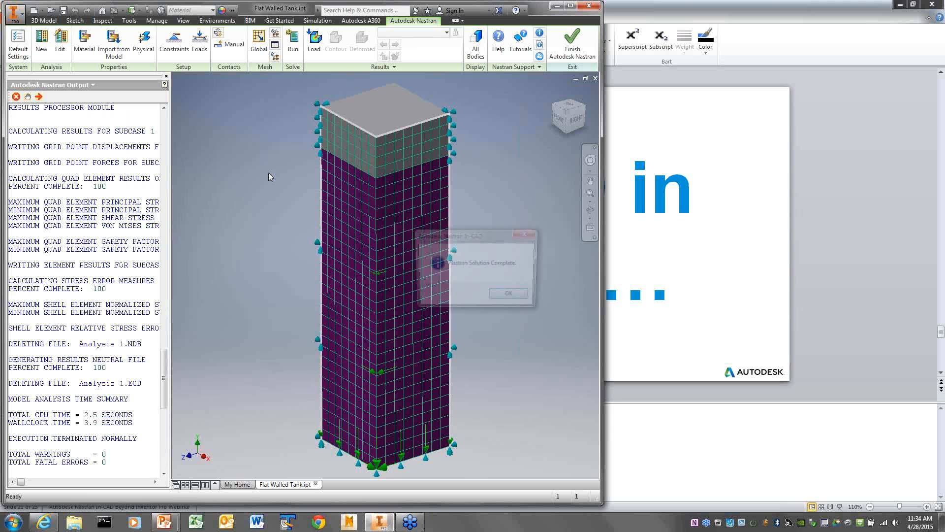
Display the displacement contour and the von Mises stress contour of the completed linear static analysis.
click(511, 296)
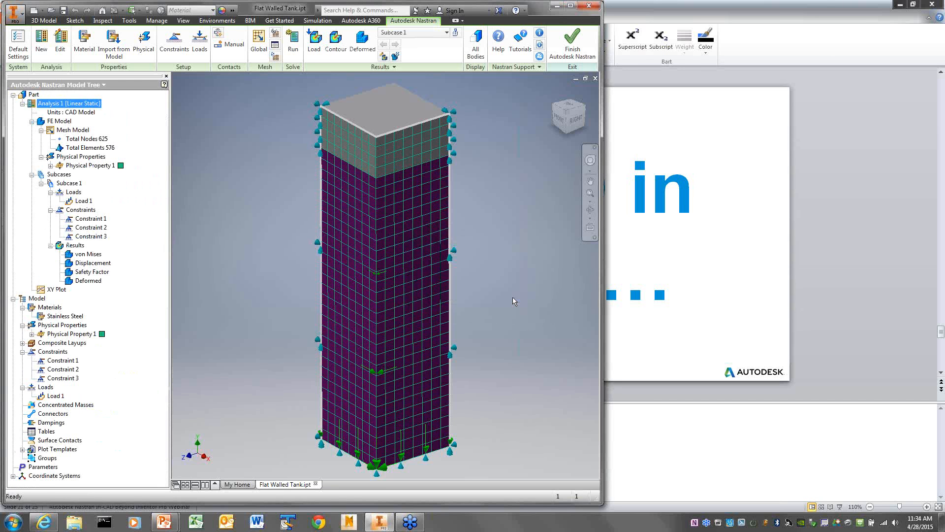
click(85, 265)
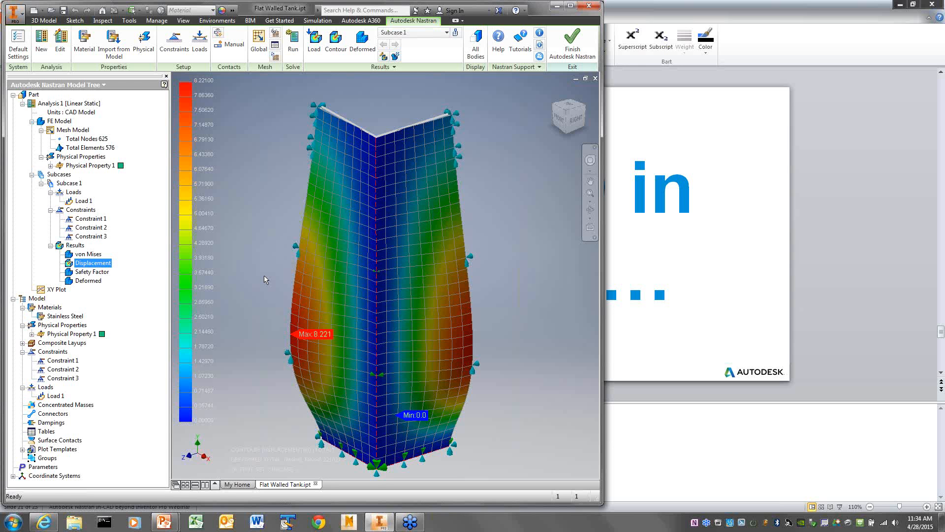
double_click(89, 254)
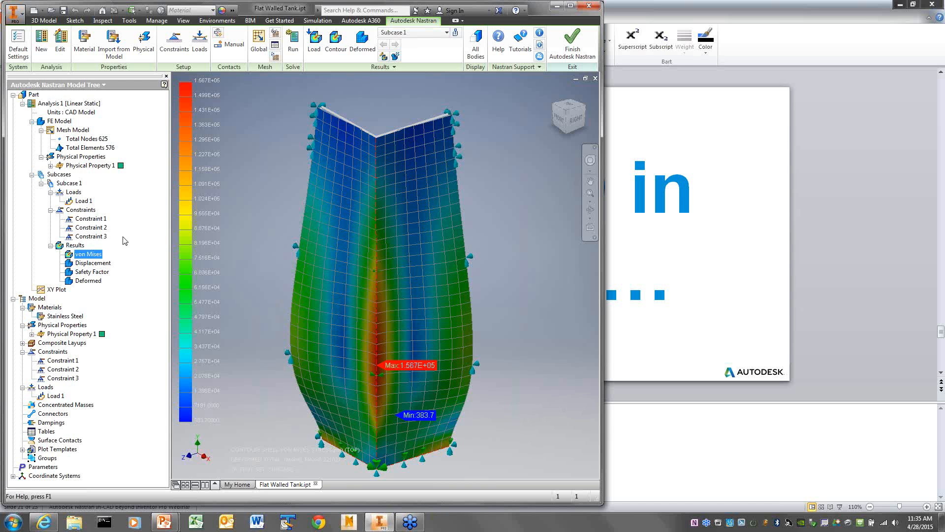
Change the type of Analysis 1 to Nonlinear Static and run the analysis.
click(80, 108)
right_click(80, 108)
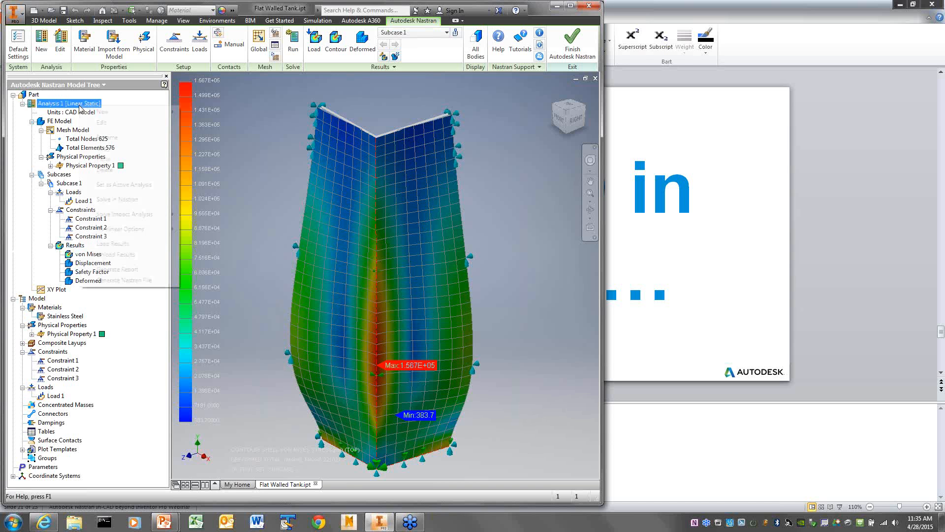
click(109, 127)
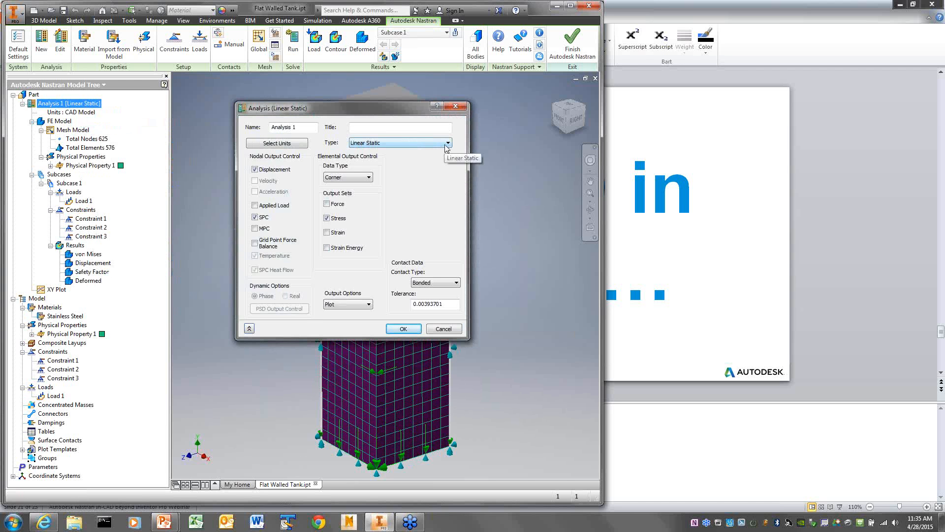
click(447, 144)
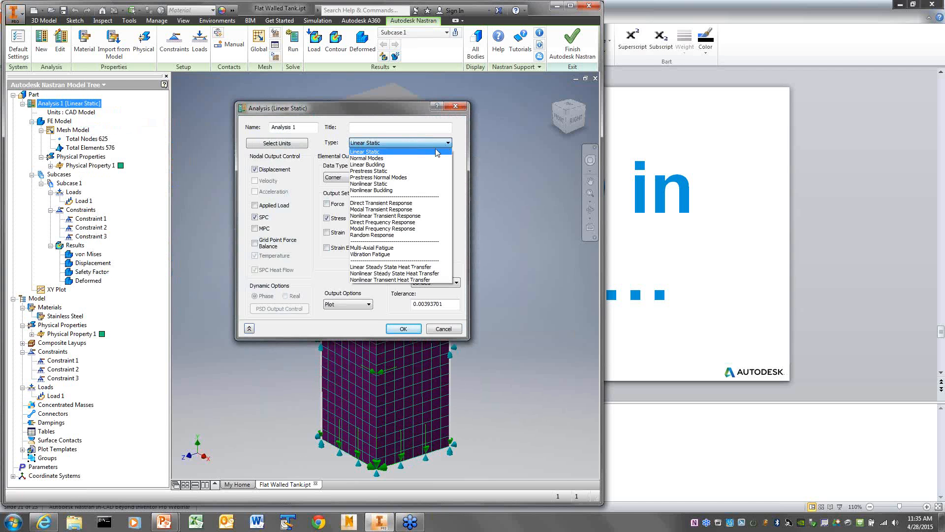
click(375, 184)
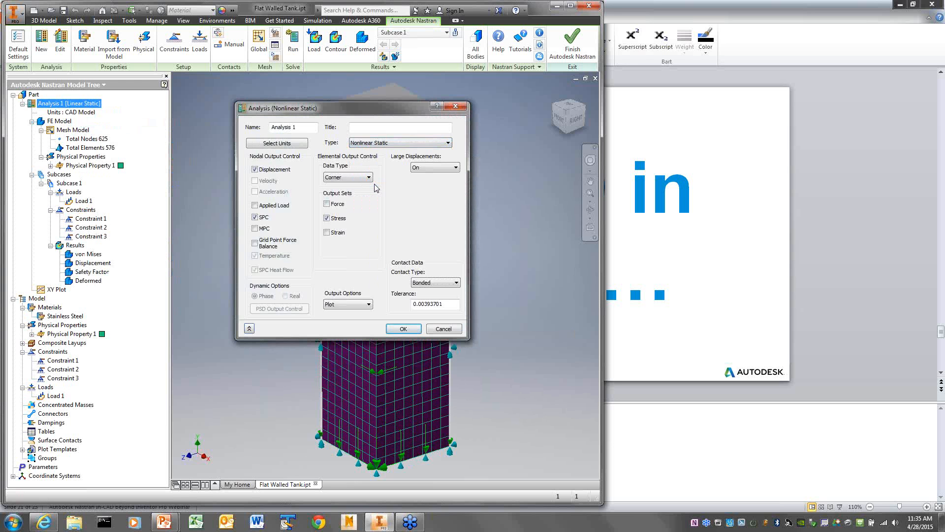
click(404, 331)
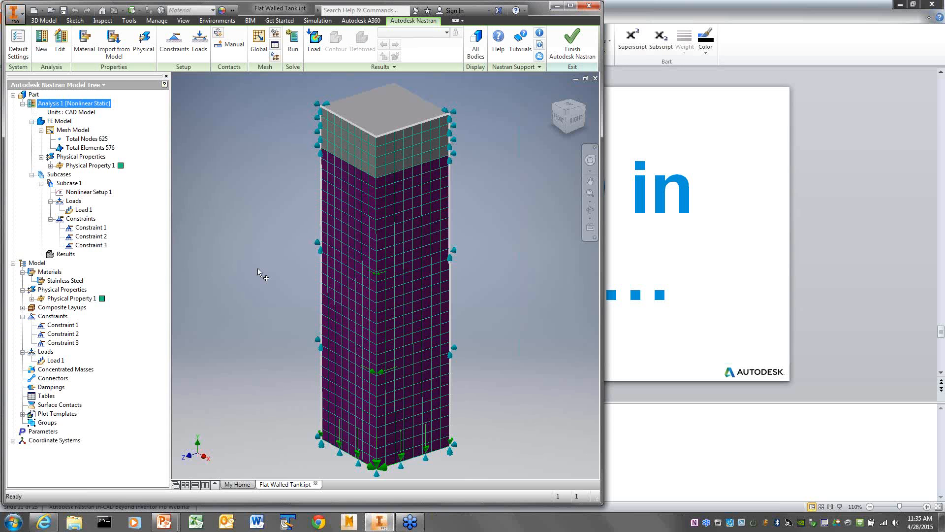
click(293, 39)
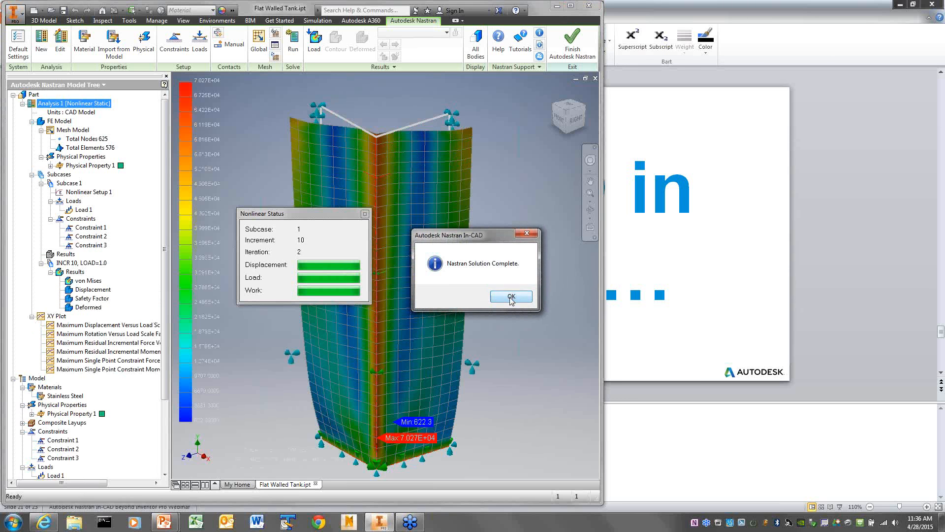
click(511, 296)
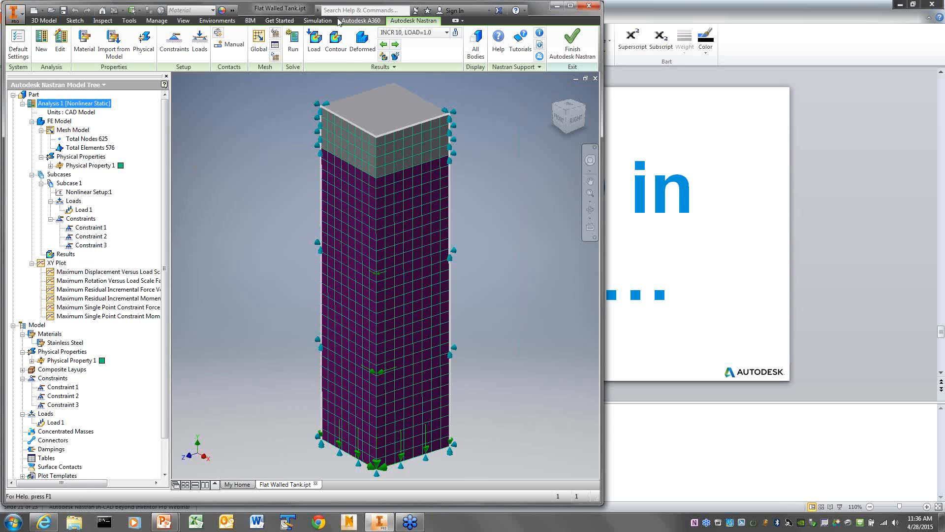
Plot the total displacement contour of the nonlinear results for INCR 10, LOAD=1.0.
click(384, 57)
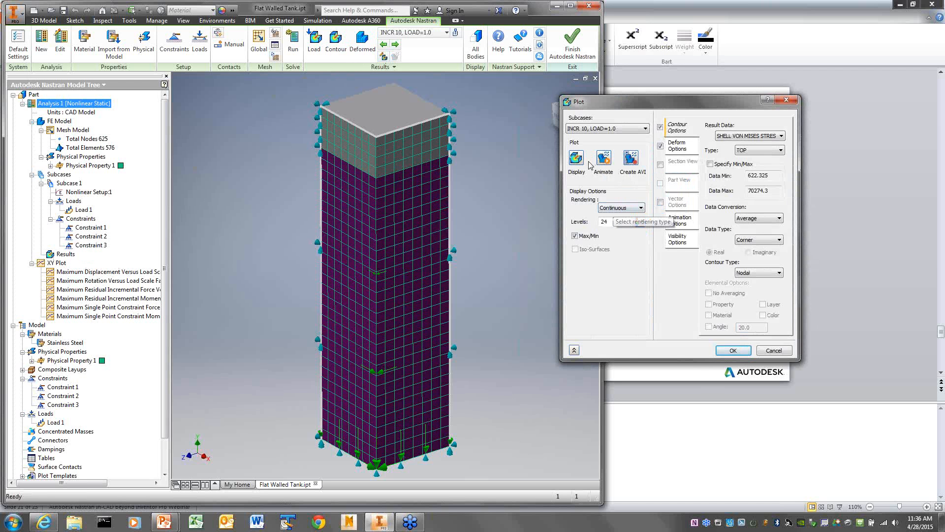
click(781, 137)
click(775, 145)
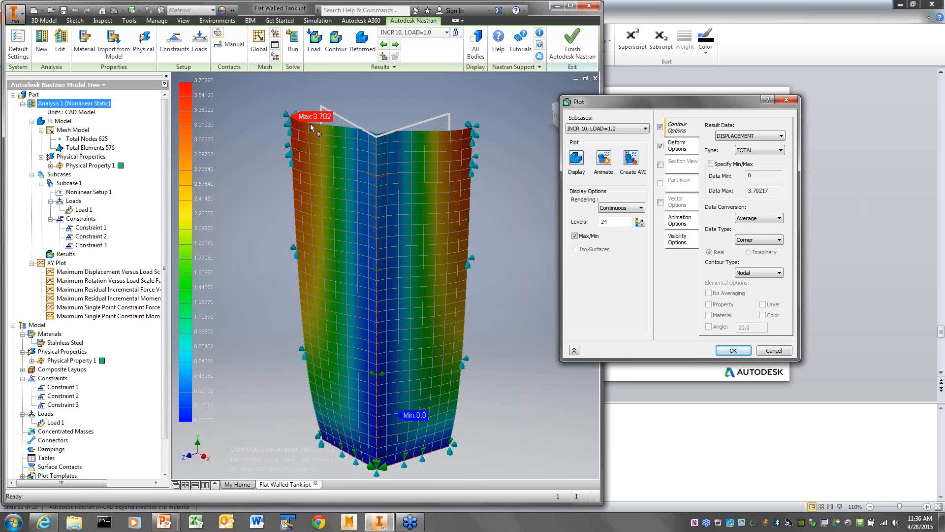
Plot the SHELL MAX VON MISES 1/2 STRESS contour of the nonlinear results for the top of the shells.
click(781, 136)
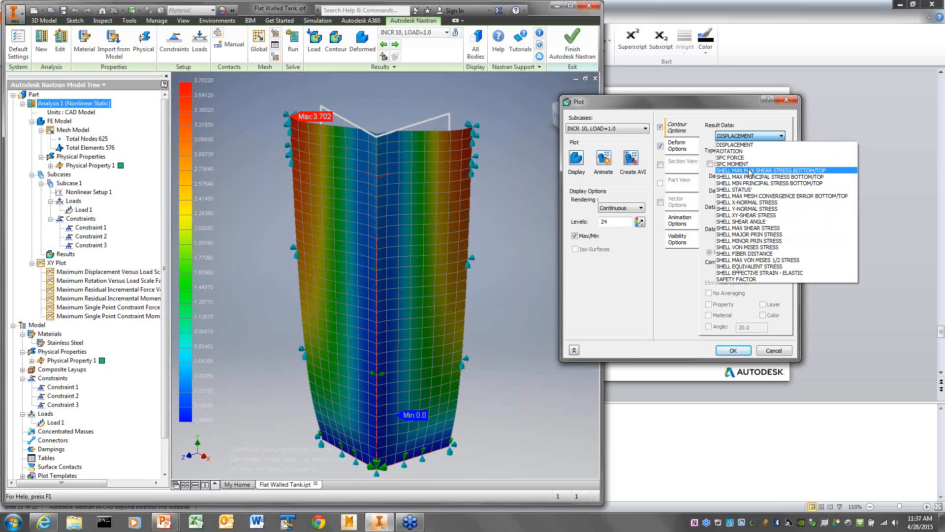
click(753, 260)
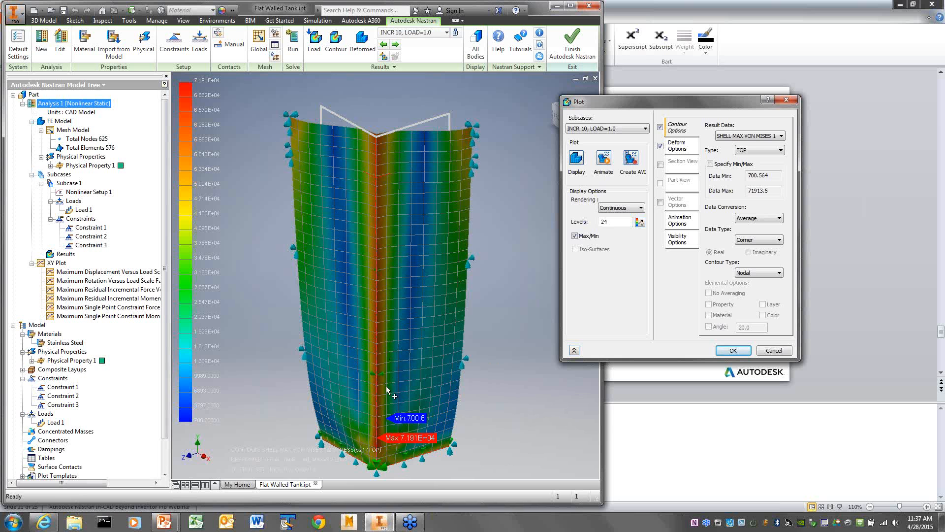
click(733, 350)
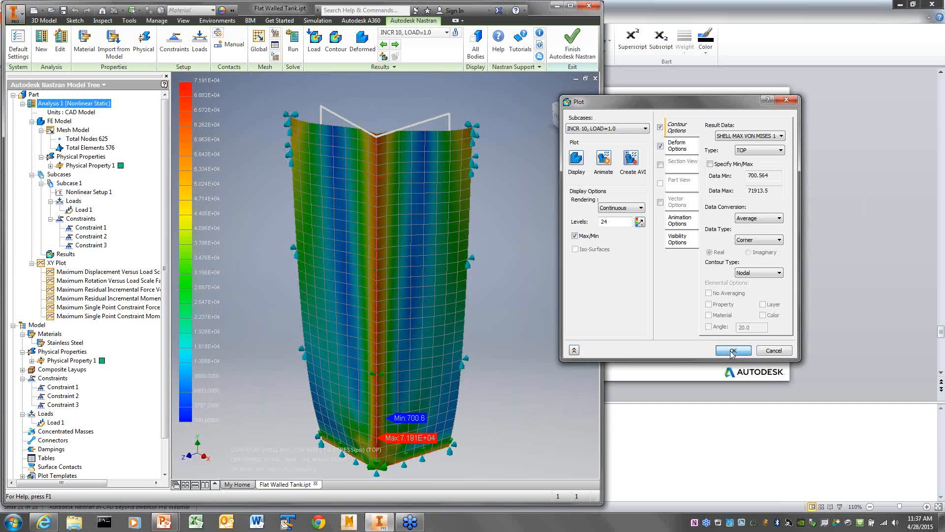
click(732, 350)
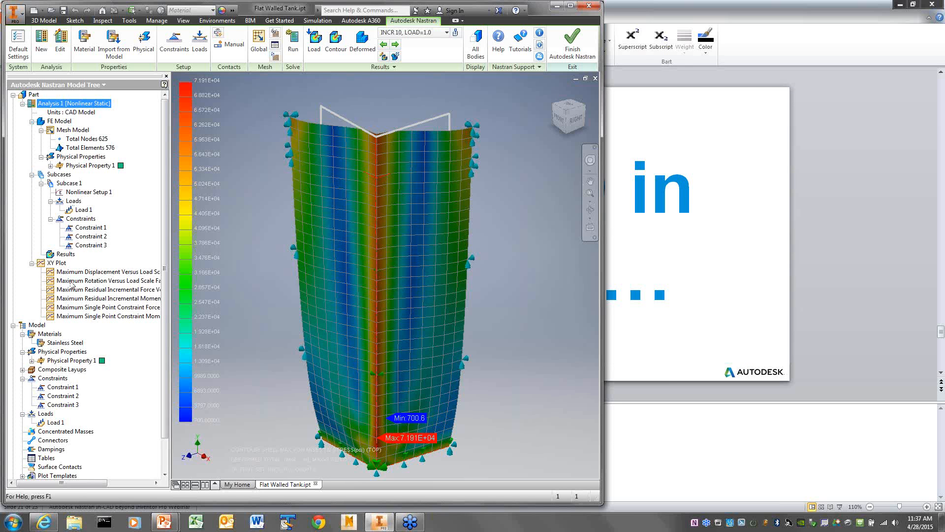
Give the Stainless Steel material Elasto-Plastic (Bi-Linear) nonlinear data with an initial yield stress of 50000 psi.
right_click(64, 343)
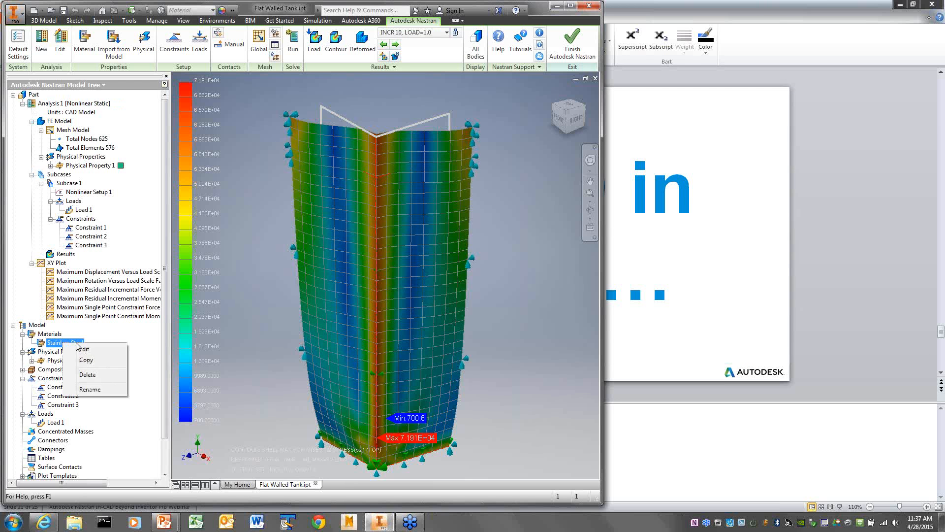
click(88, 350)
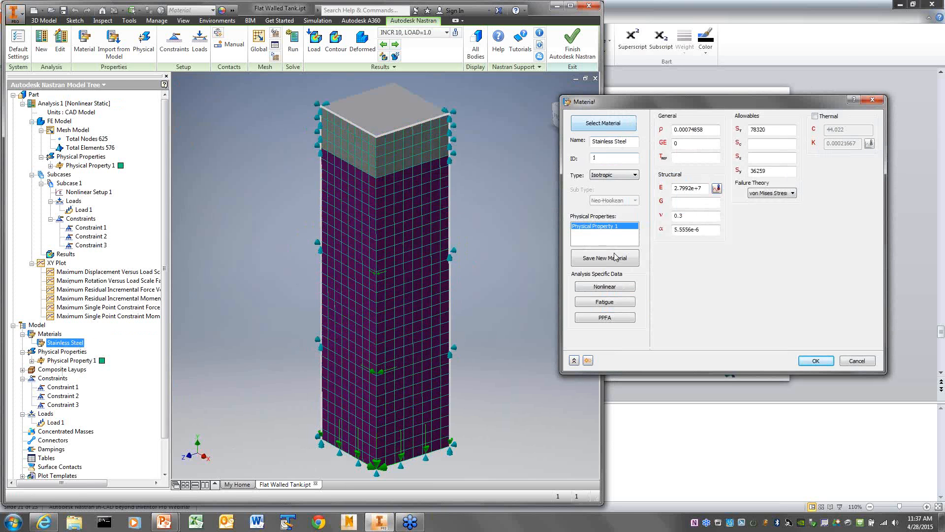
click(604, 287)
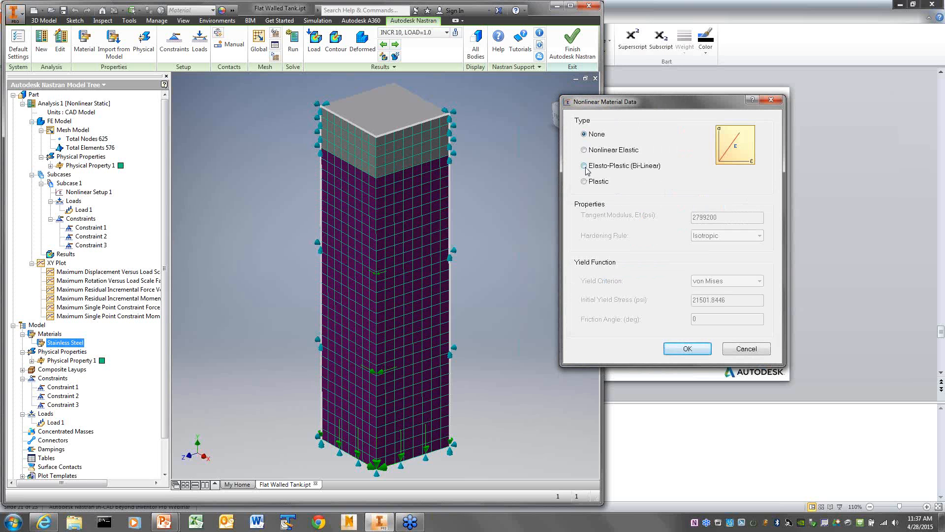
click(585, 166)
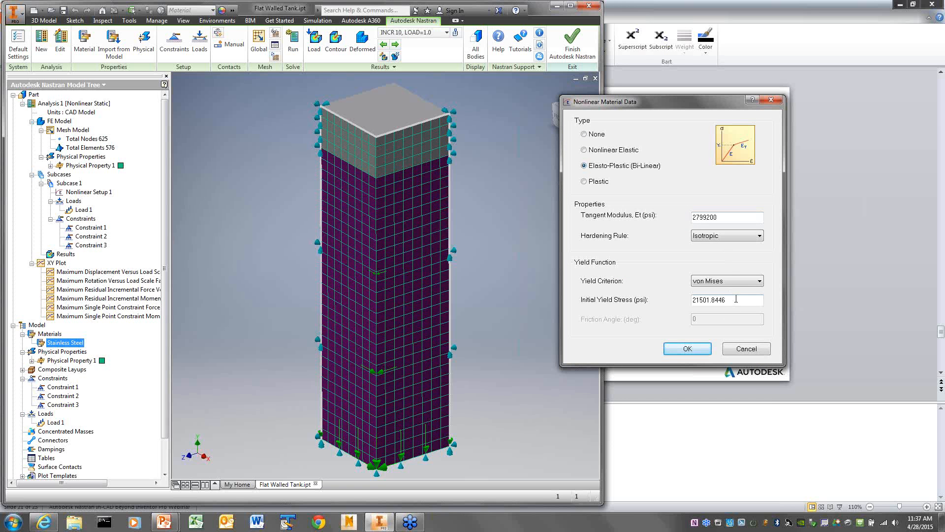
drag(729, 301, 675, 305)
text(50000)
click(692, 353)
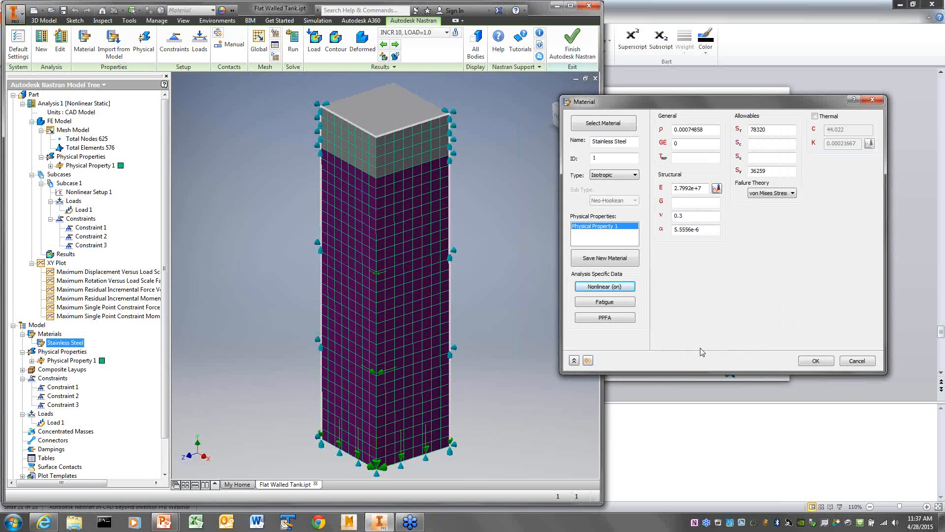
click(821, 363)
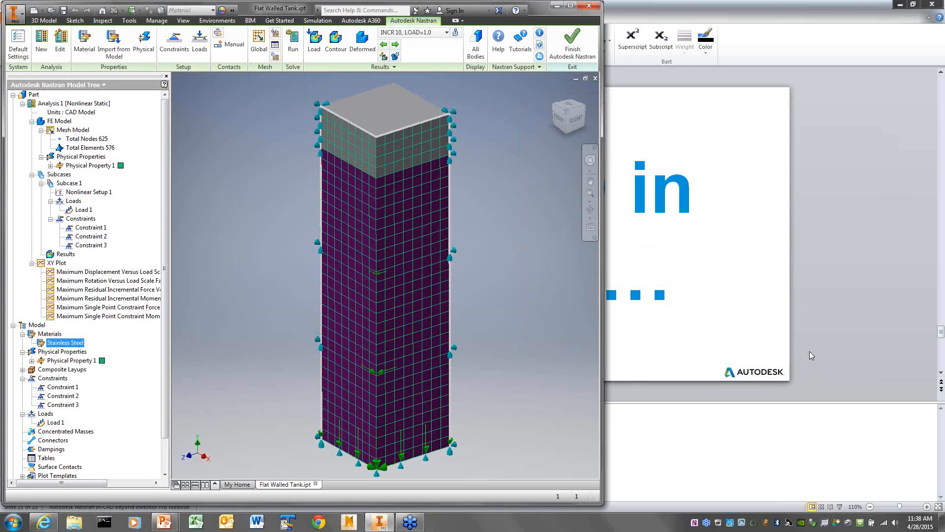
Rerun the nonlinear static analysis with the elasto-plastic stainless steel material.
click(310, 46)
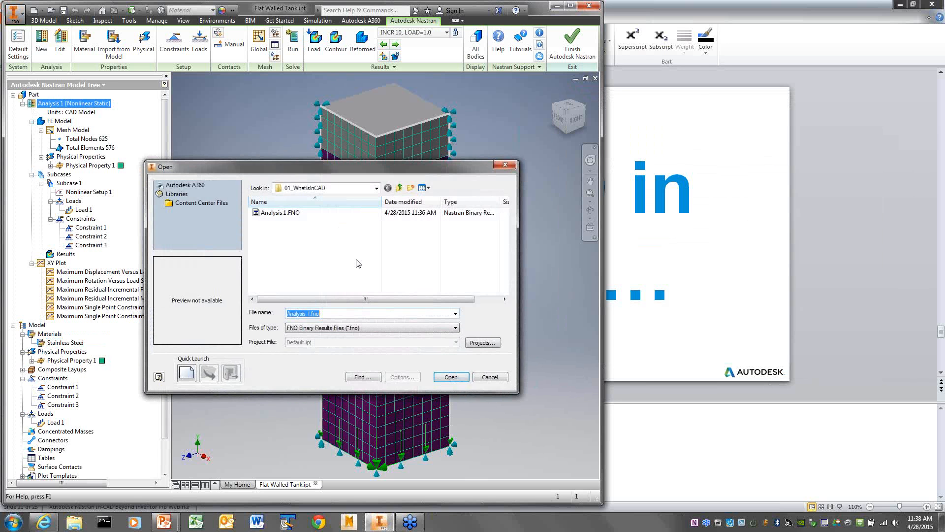
click(493, 377)
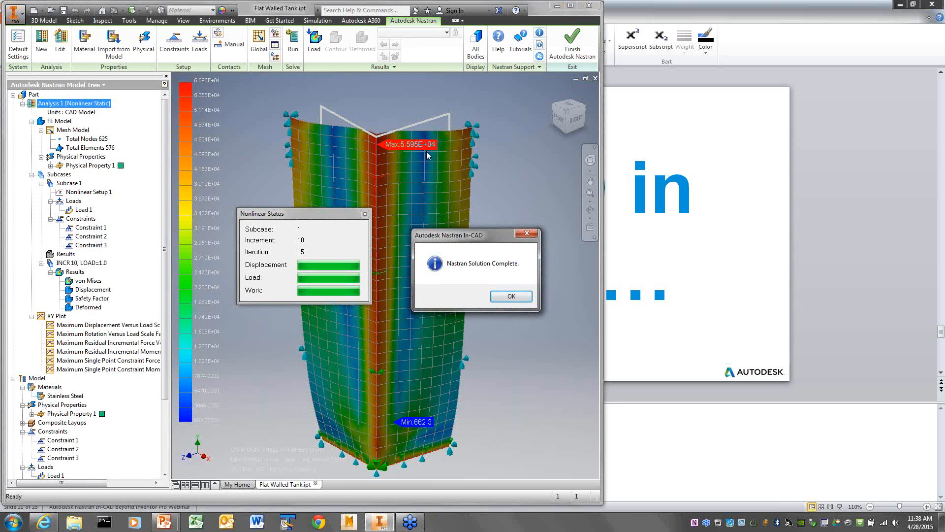
click(511, 297)
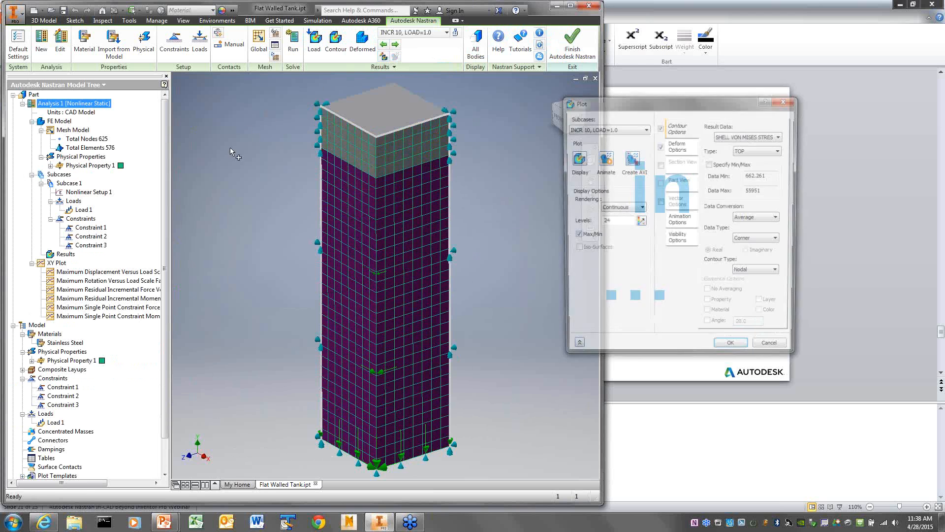
Plot the total displacement contour of the elasto-plastic results for INCR 10, LOAD=1.0.
click(748, 136)
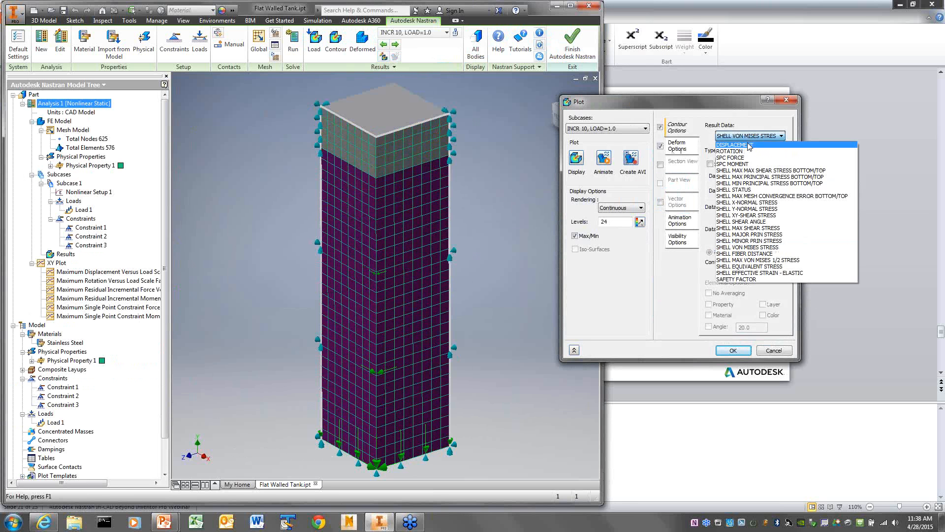
click(751, 147)
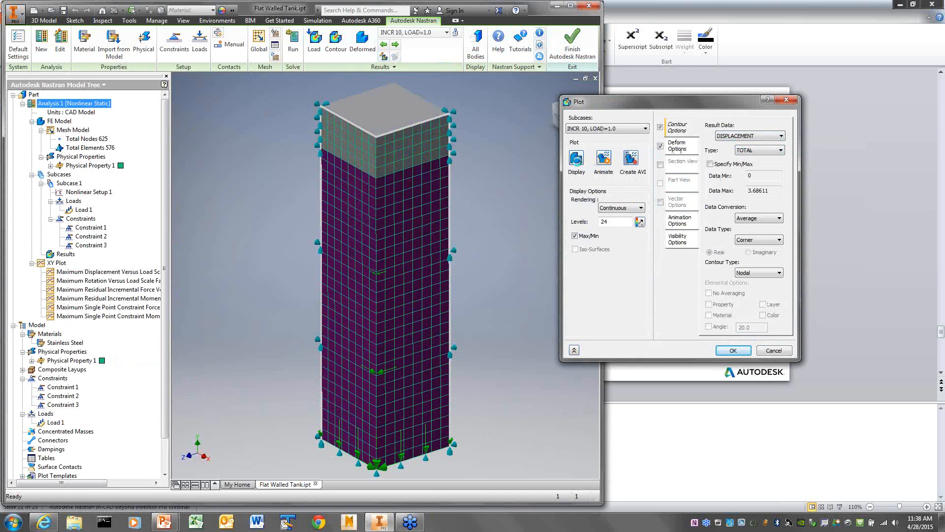
click(577, 158)
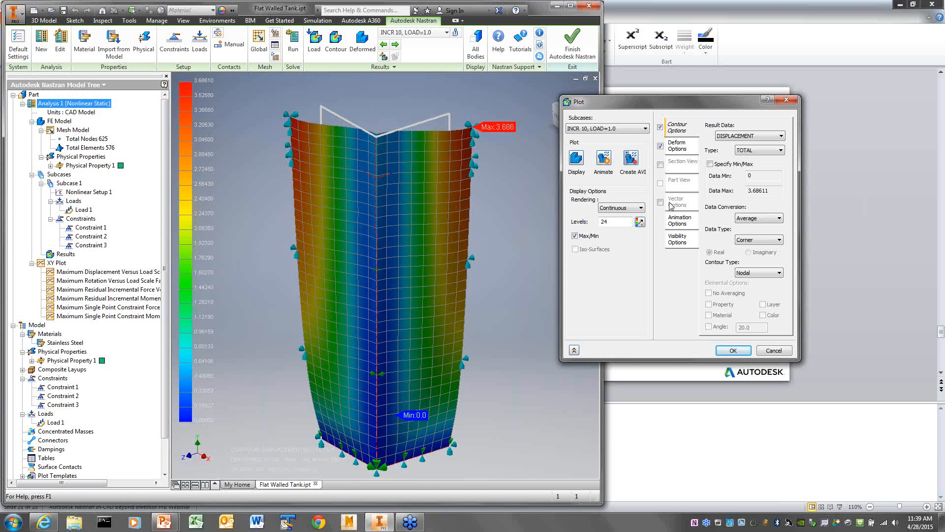
Plot the shell effective strain contour of the elasto-plastic results for the top of the shells.
click(759, 137)
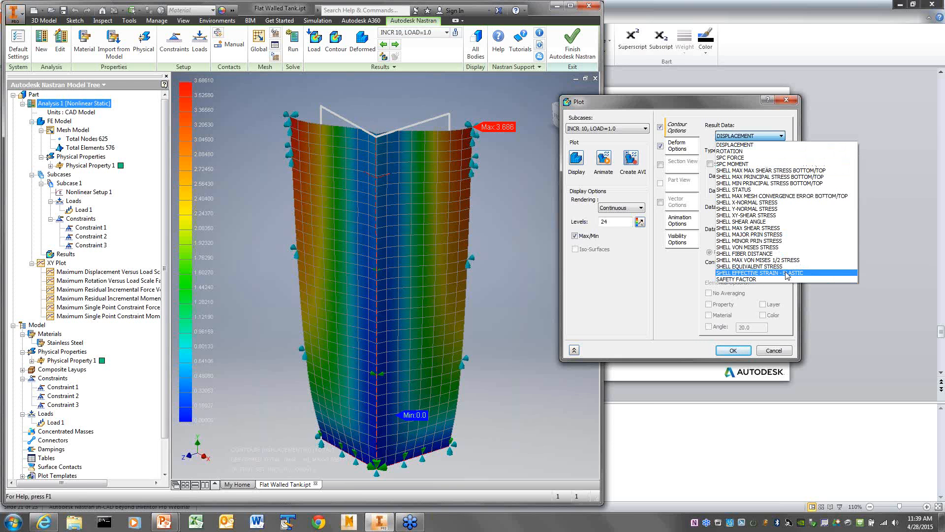
click(787, 273)
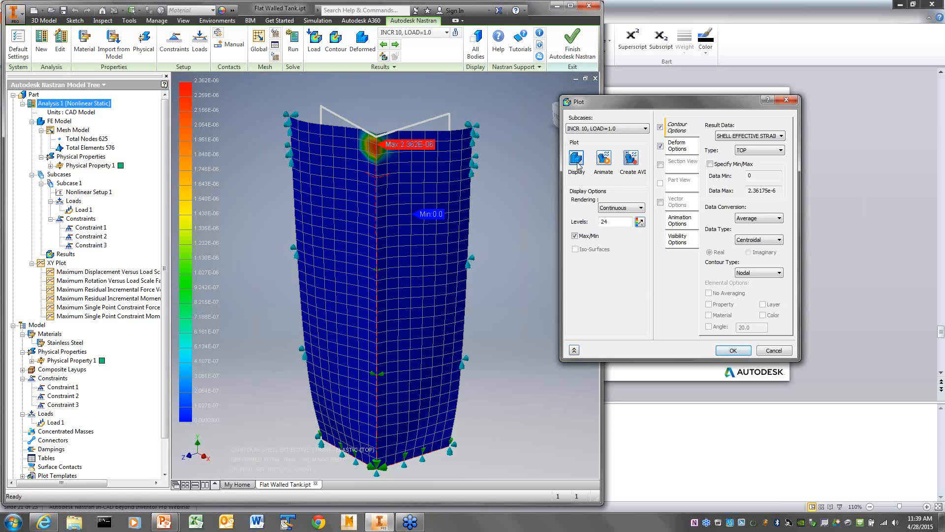
click(732, 351)
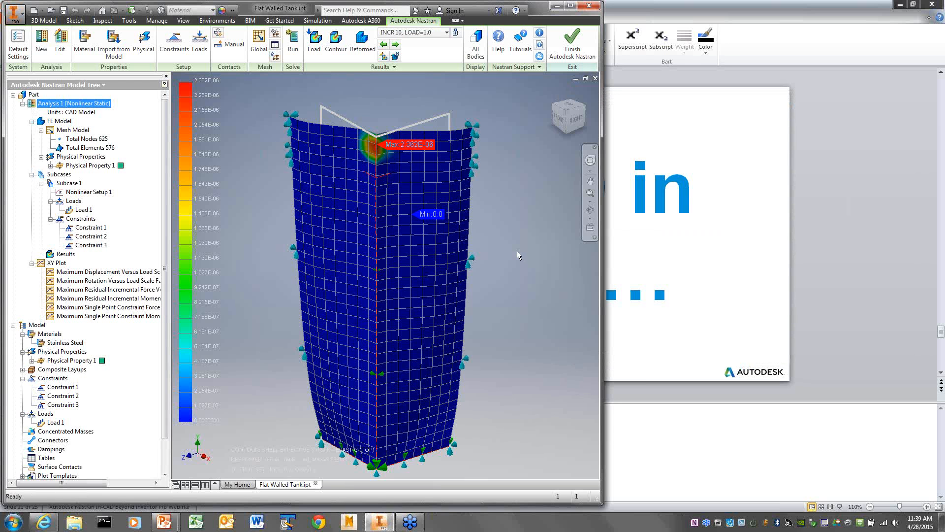
Switch to the PowerPoint presentation and start the slide show from the "In-CAD in action…" slide.
click(557, 5)
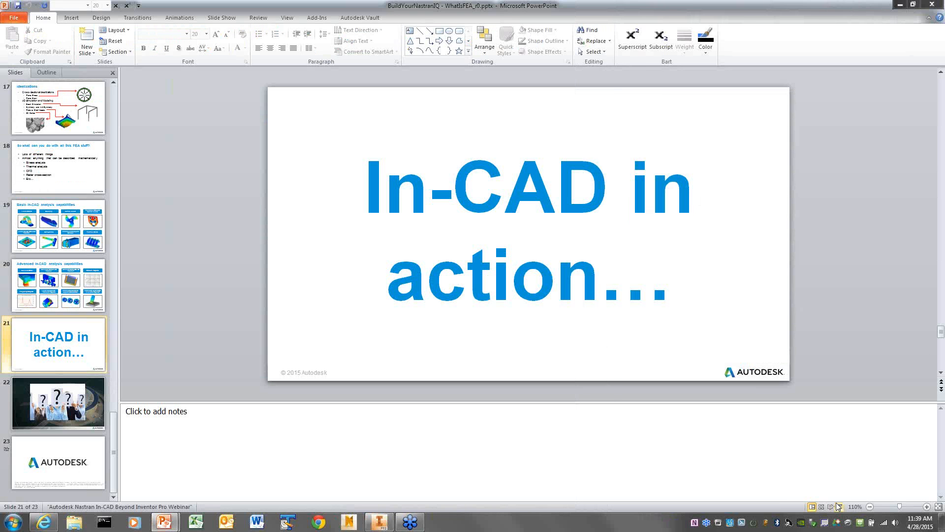
click(839, 506)
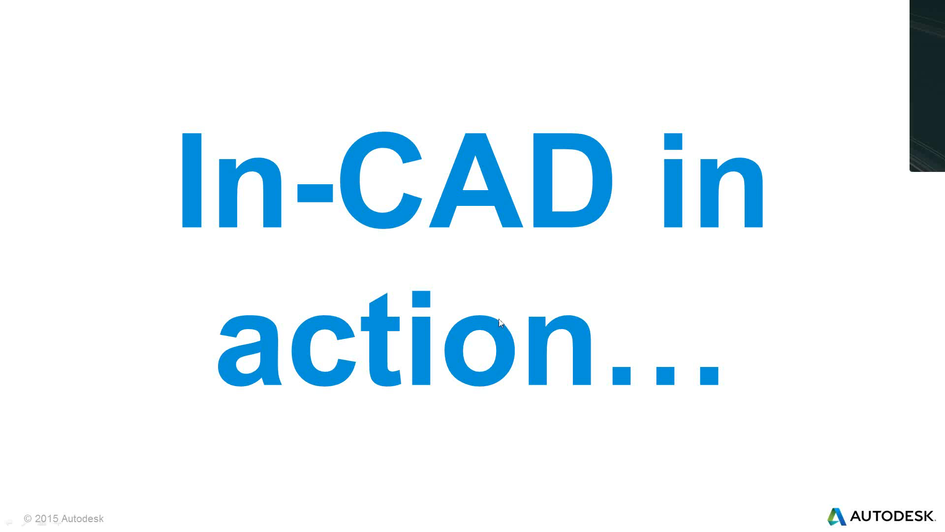
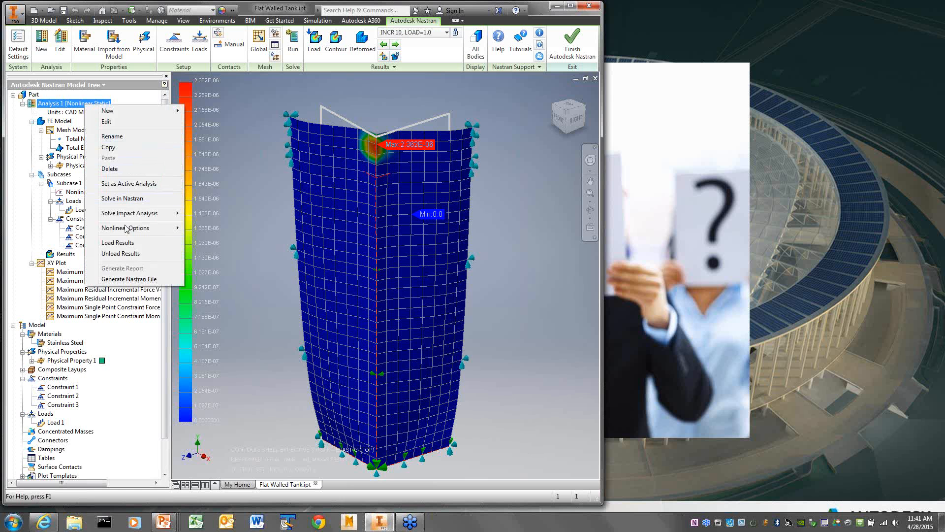
Try Nonlinear Transient Response as the type of Analysis 1 and discard the change.
click(107, 123)
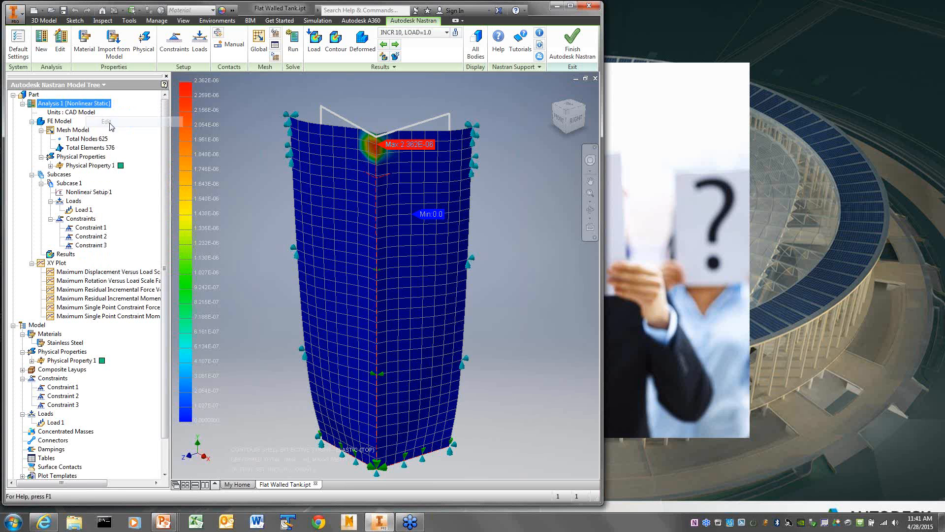
click(415, 143)
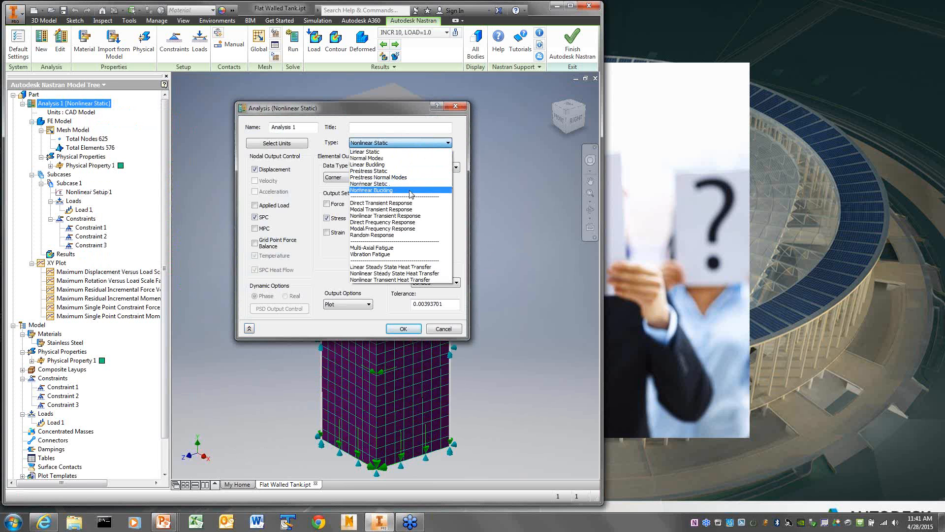
click(418, 217)
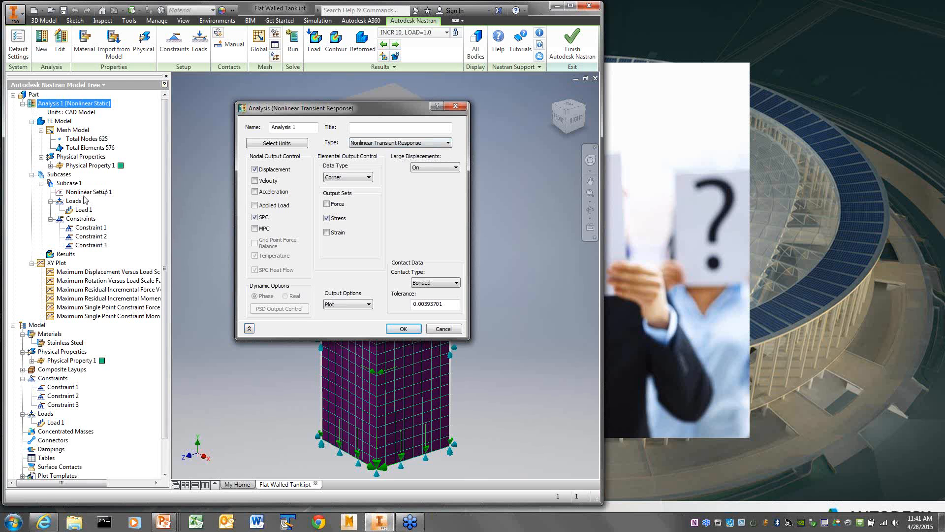
click(443, 328)
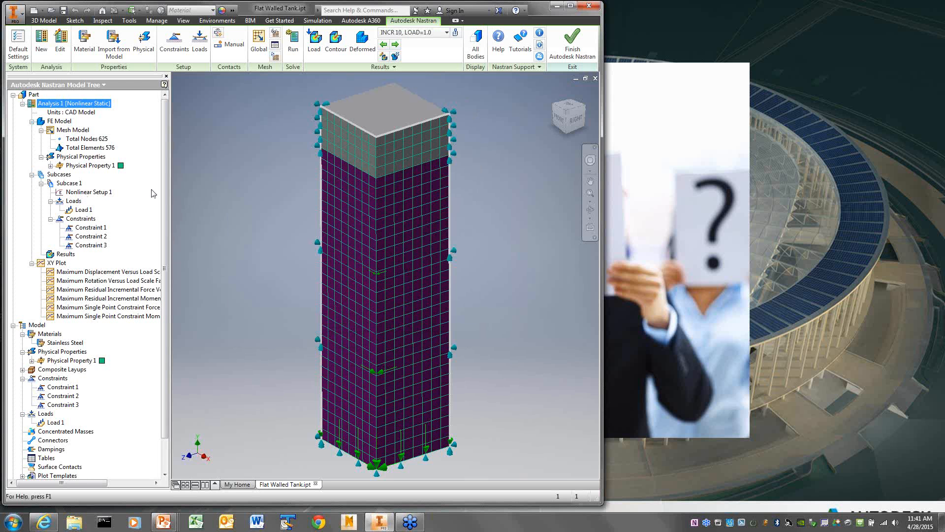
Examine the increment, intermediate output and arc length settings of Nonlinear Setup 1 without changing them.
right_click(91, 192)
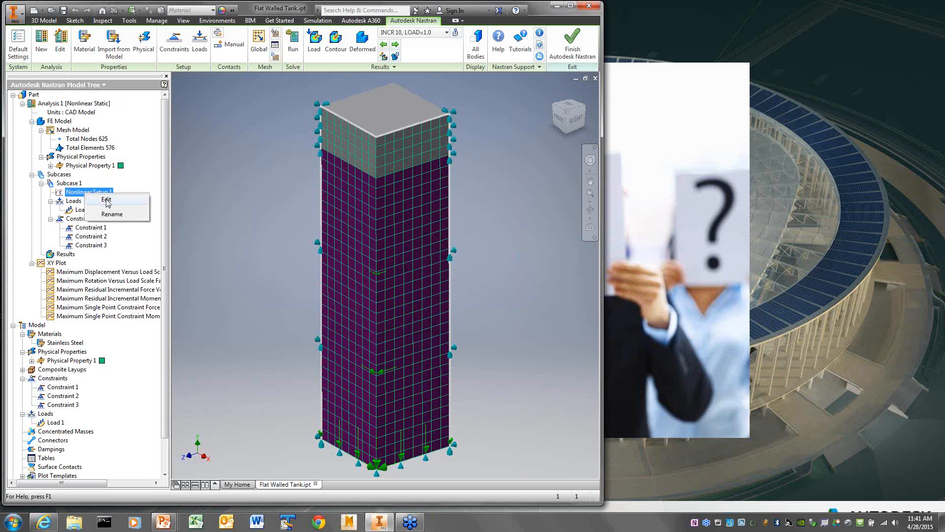
click(106, 200)
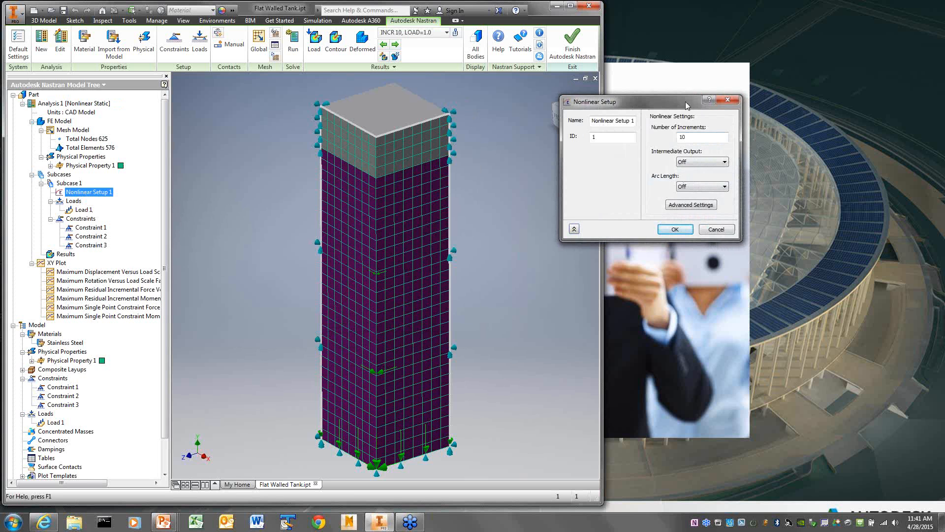
drag(678, 97, 556, 96)
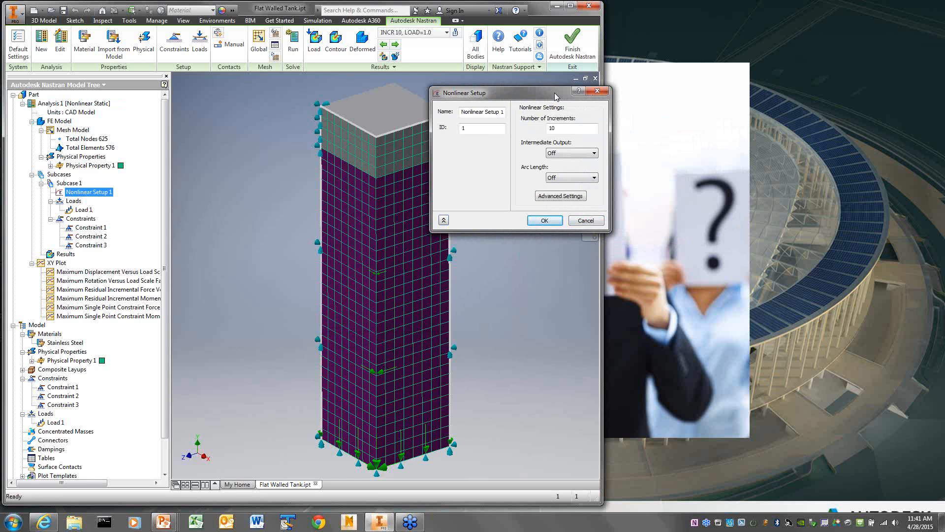
click(585, 221)
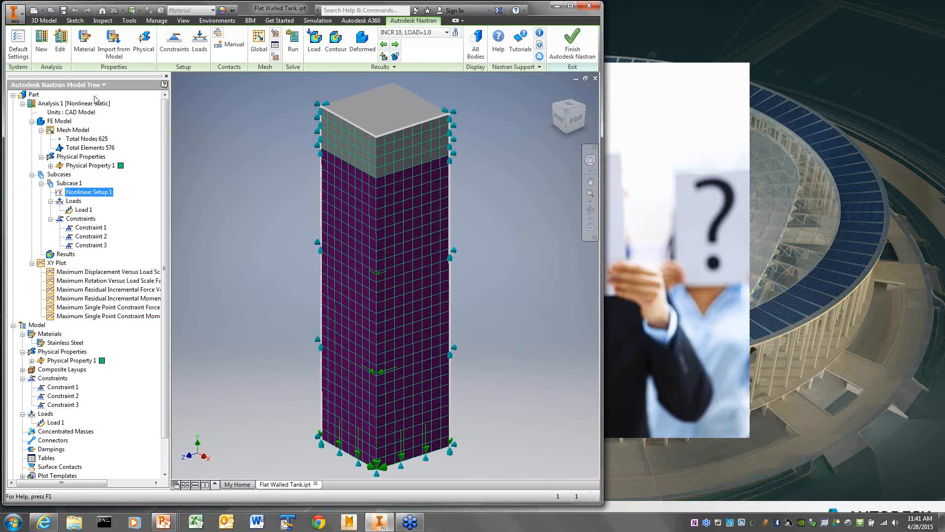
Examine the projectile body, path, velocity and acceleration inputs of the impact analysis setup, cancel it, and return to the slide show.
right_click(73, 103)
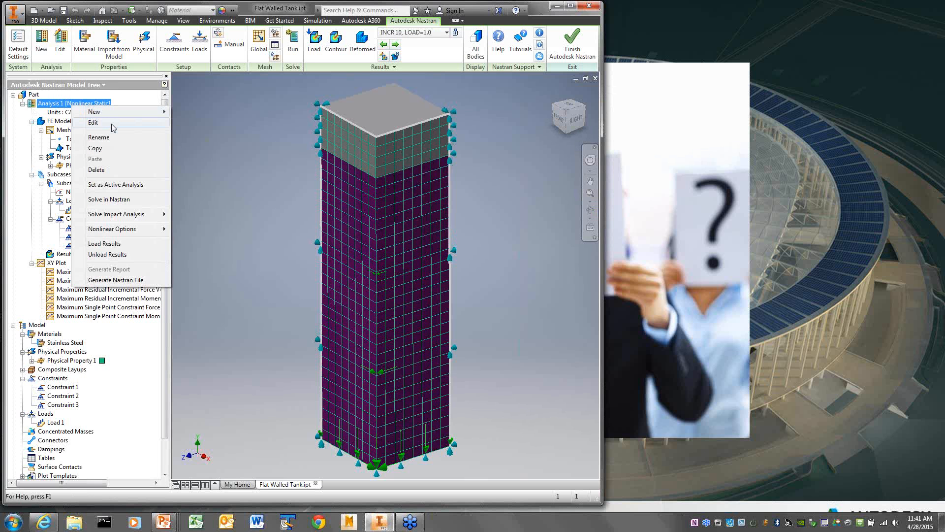
mouse_move(113, 217)
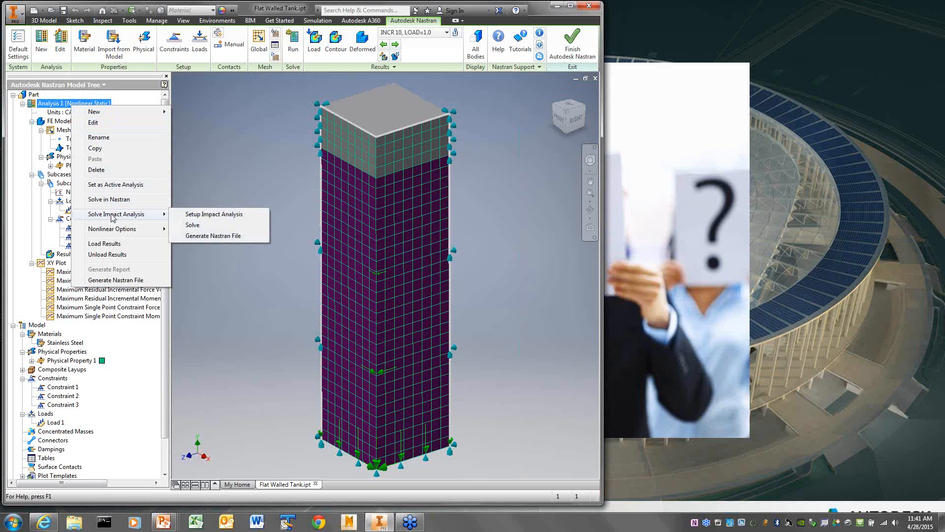
click(225, 215)
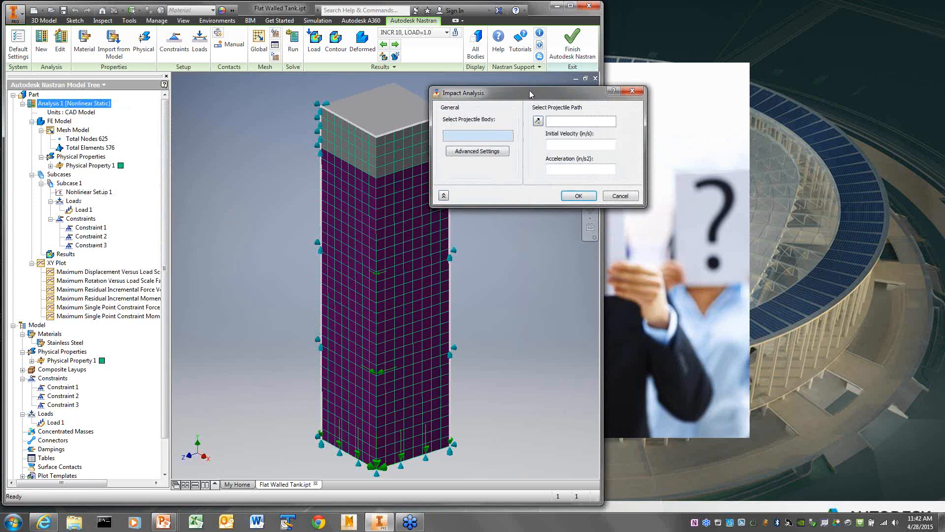
drag(505, 93, 377, 88)
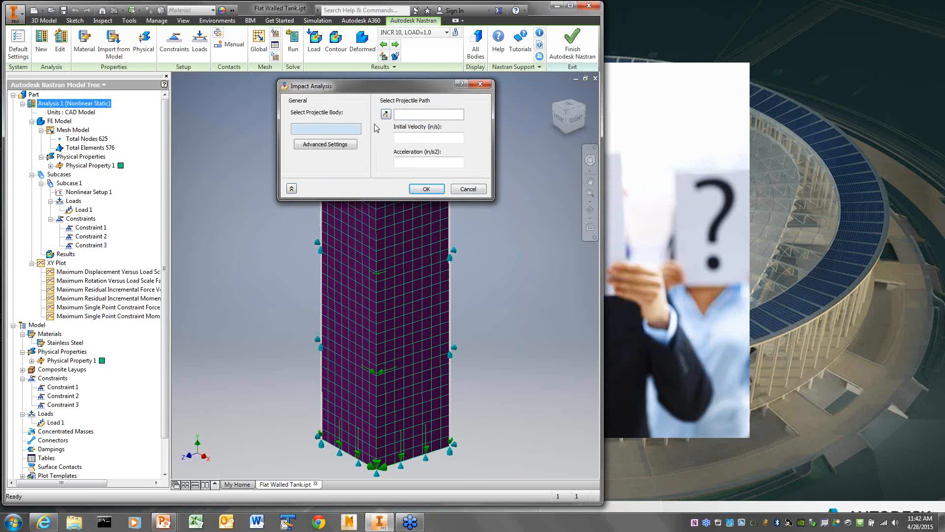
click(415, 136)
click(468, 190)
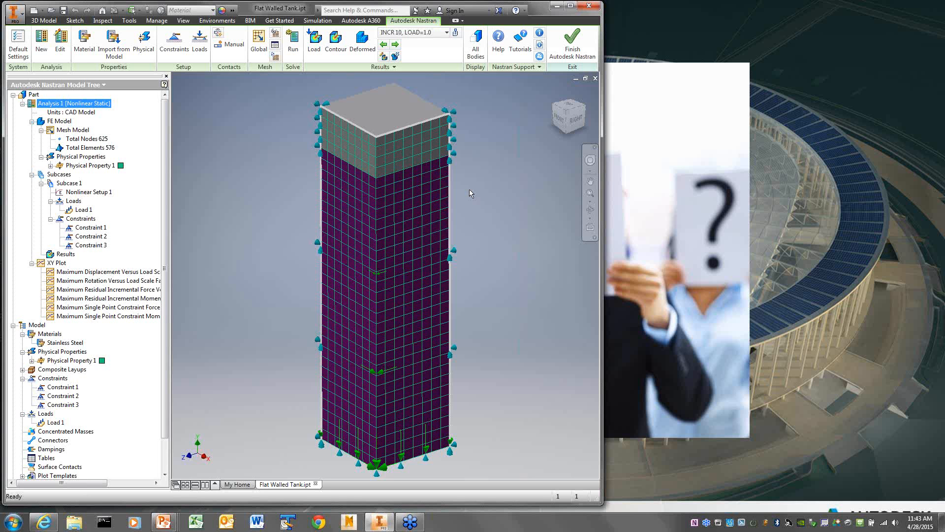
click(555, 7)
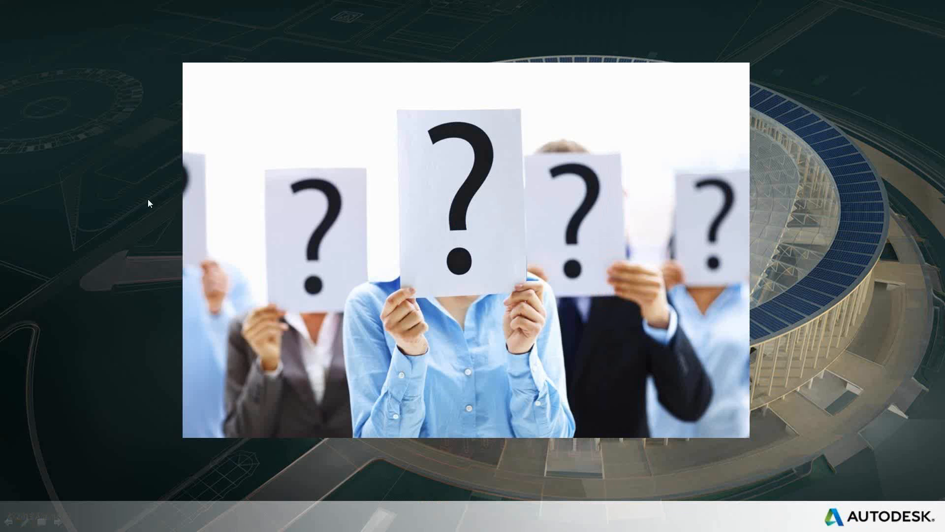
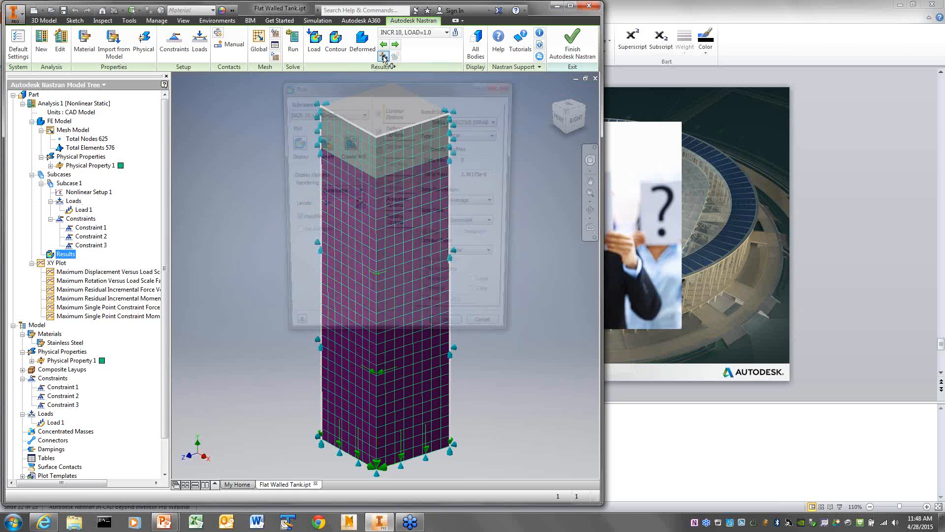
Examine the result data types available for the contour plot and close the plot settings unchanged.
click(499, 121)
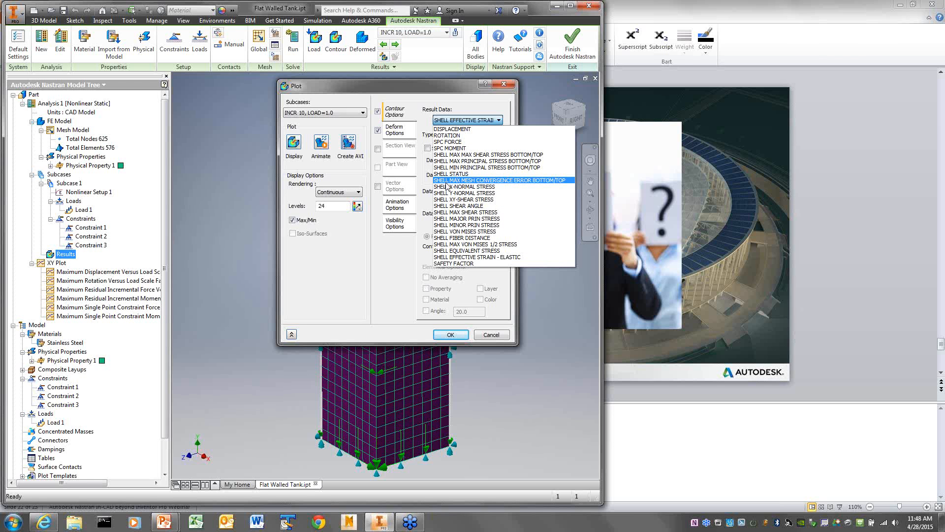
click(492, 338)
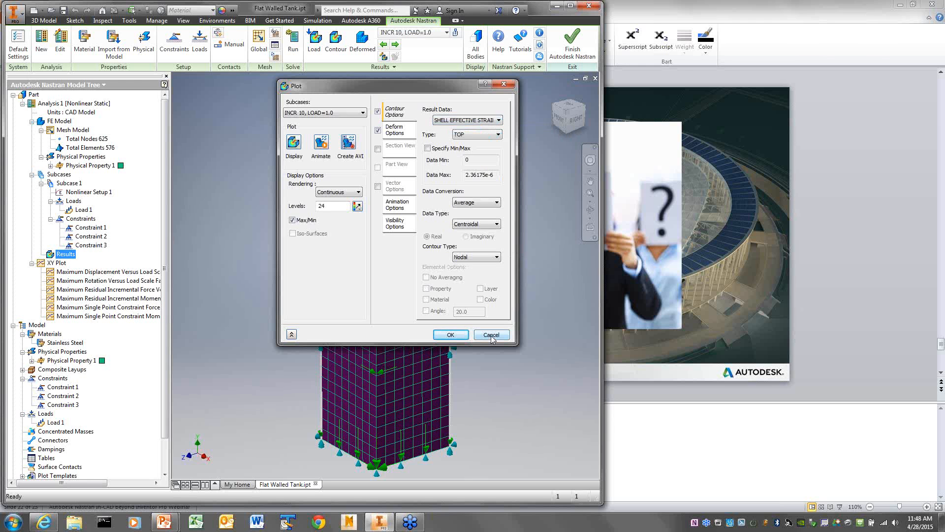
click(492, 336)
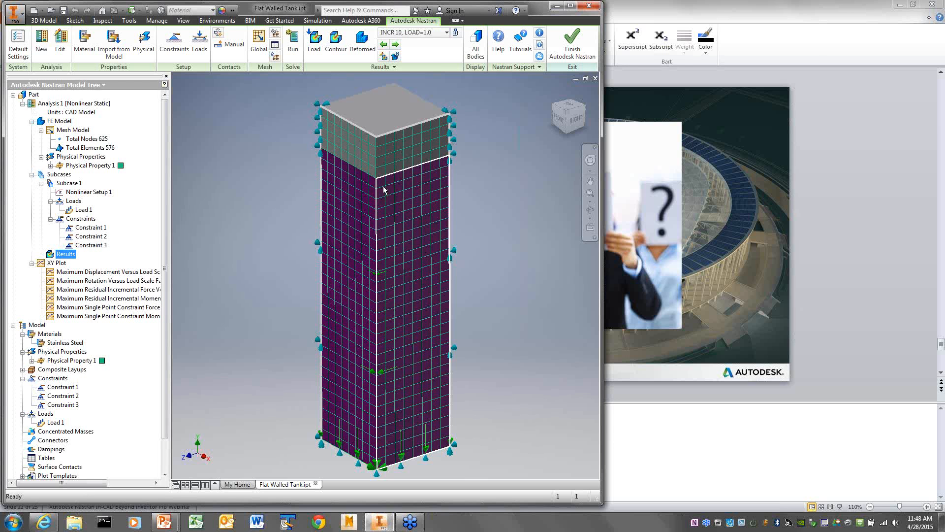
Plot the shell max von Mises 1/2 stress contour at the top of the shells for INCR 10, LOAD=1.0.
mouse_move(384, 190)
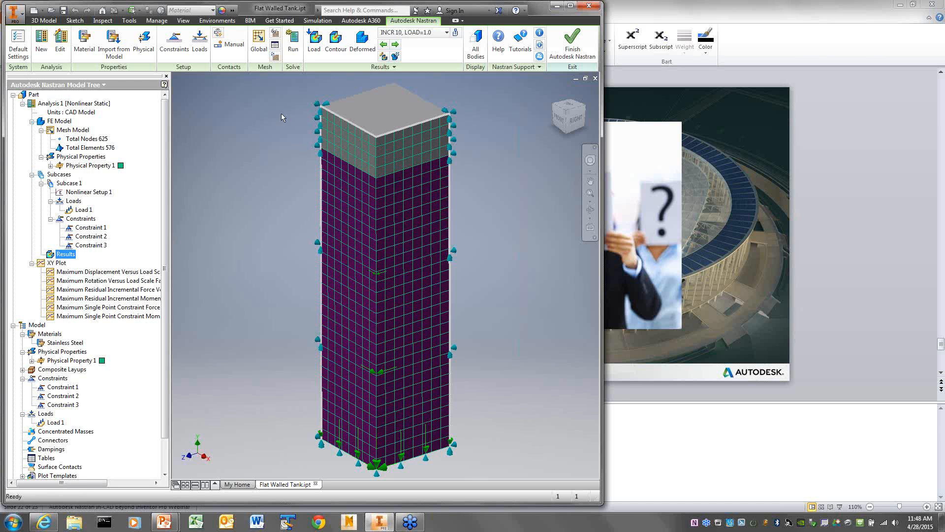
click(395, 57)
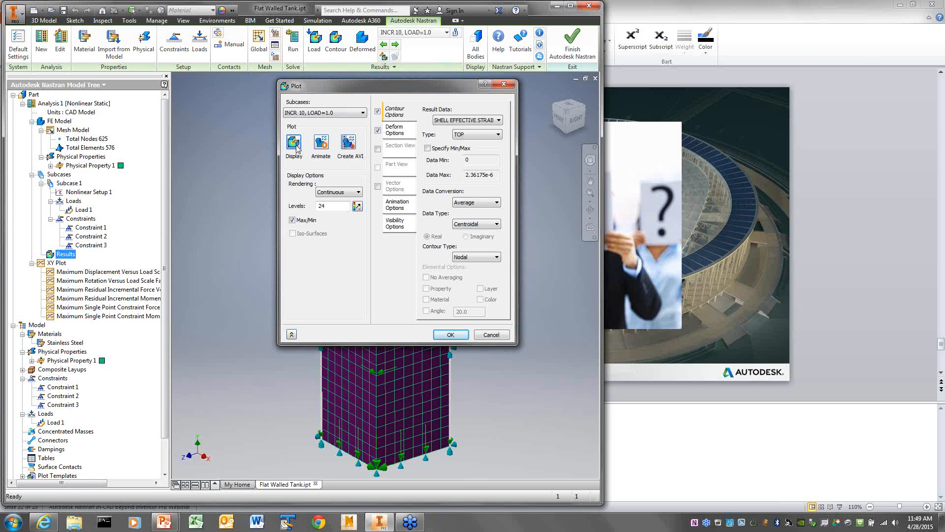
click(454, 123)
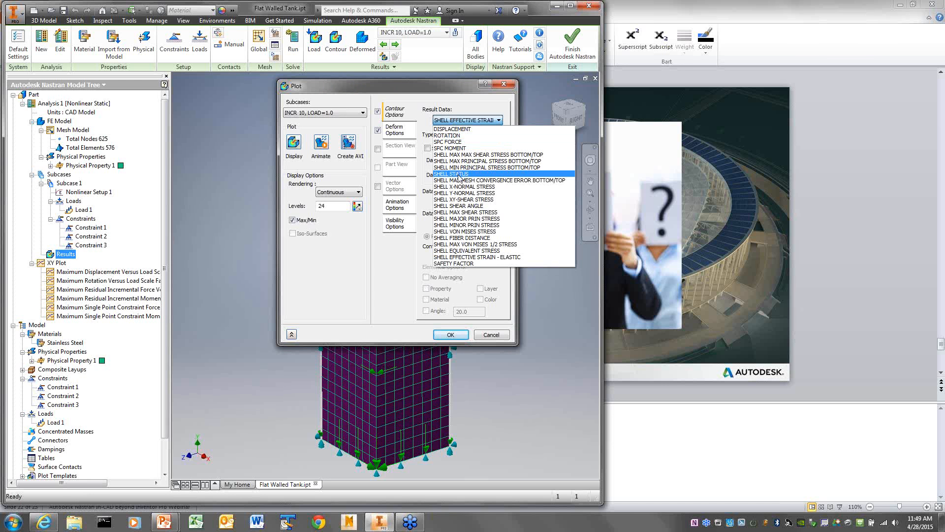
click(469, 244)
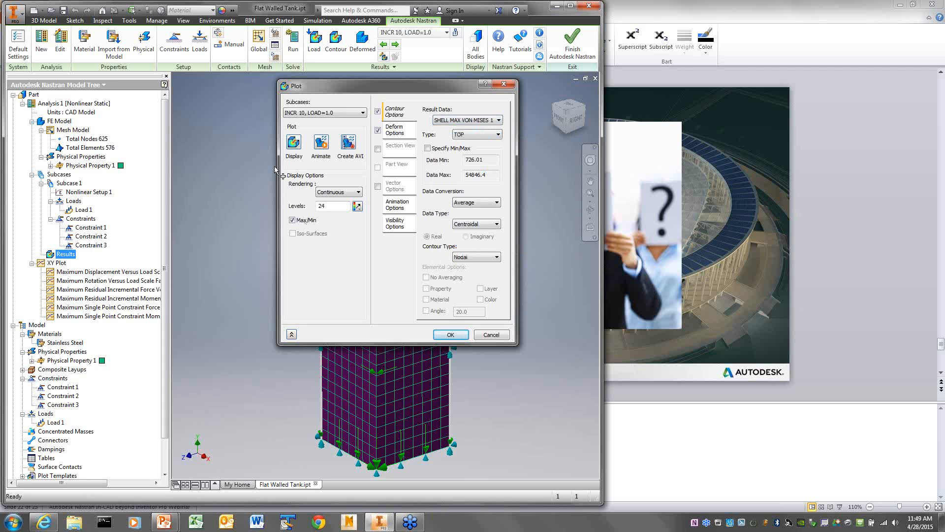
click(294, 143)
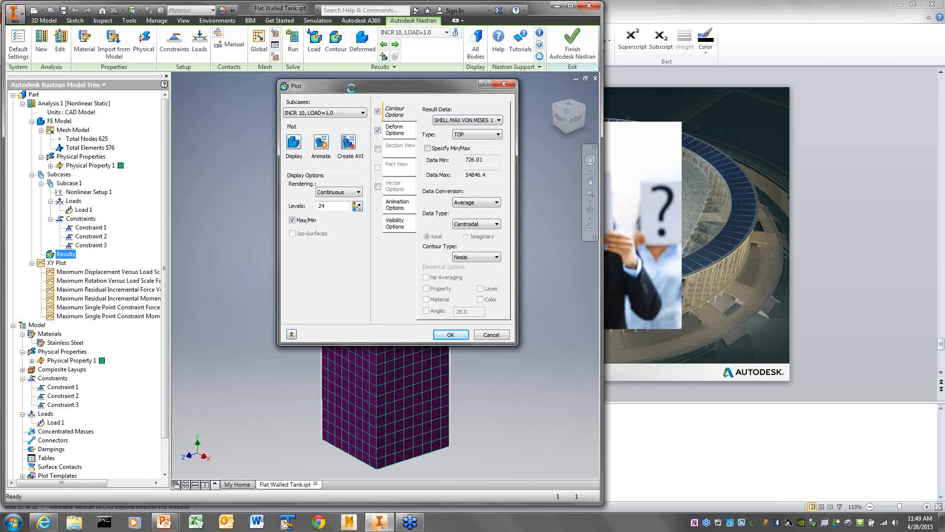
drag(286, 89, 50, 65)
Set the von Mises stress plot's contour type to Elemental with No Averaging enabled.
click(233, 233)
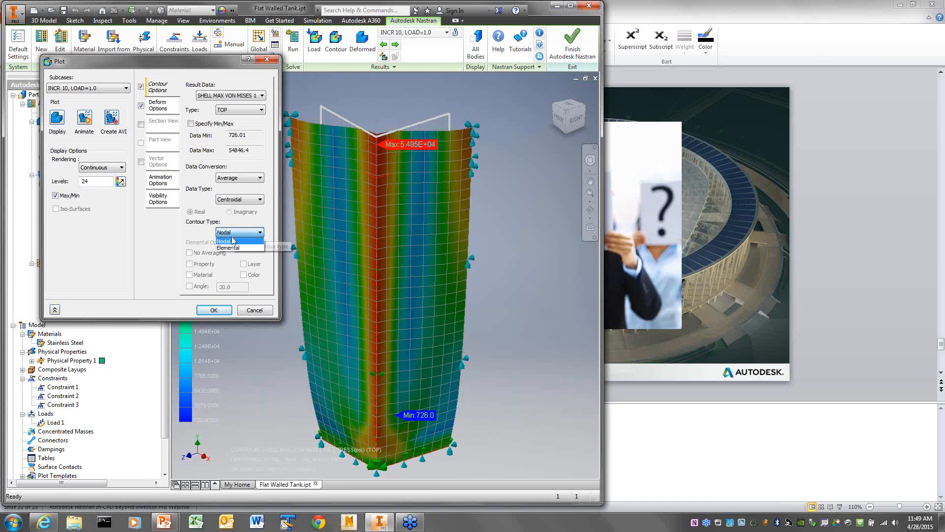
click(233, 245)
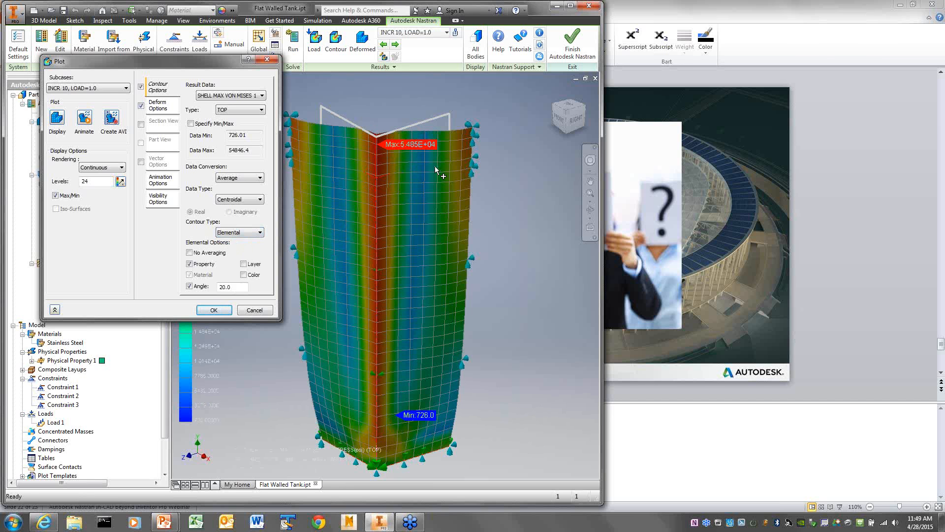
click(190, 253)
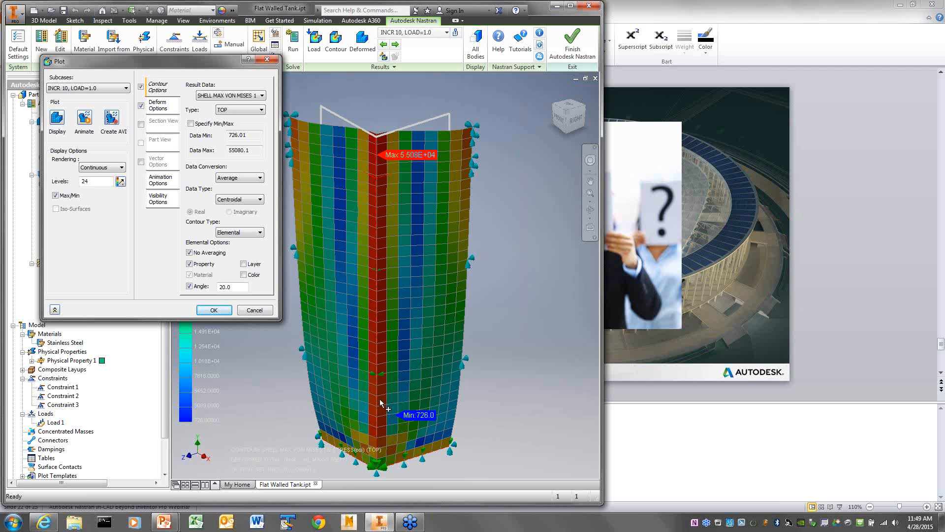
Disable No Averaging for the elemental stress contour and accept the plot settings.
drag(163, 64, 629, 75)
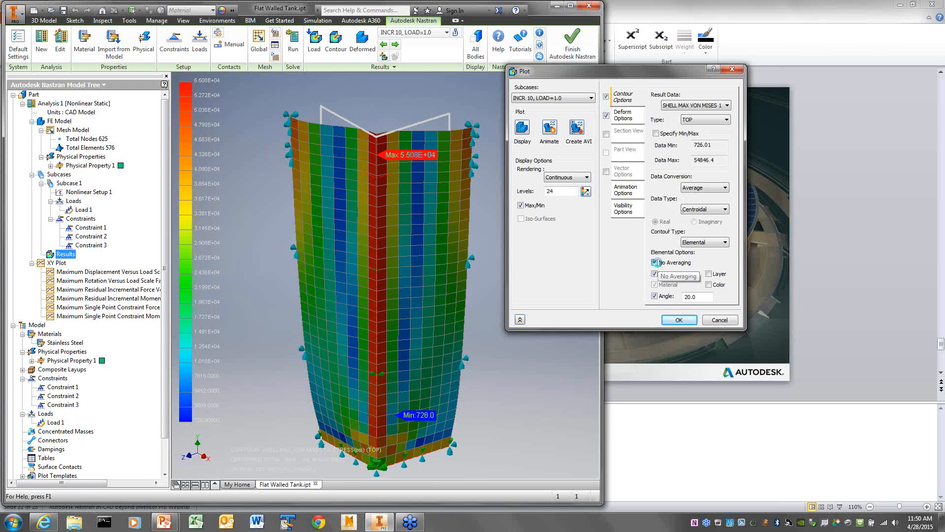
click(655, 262)
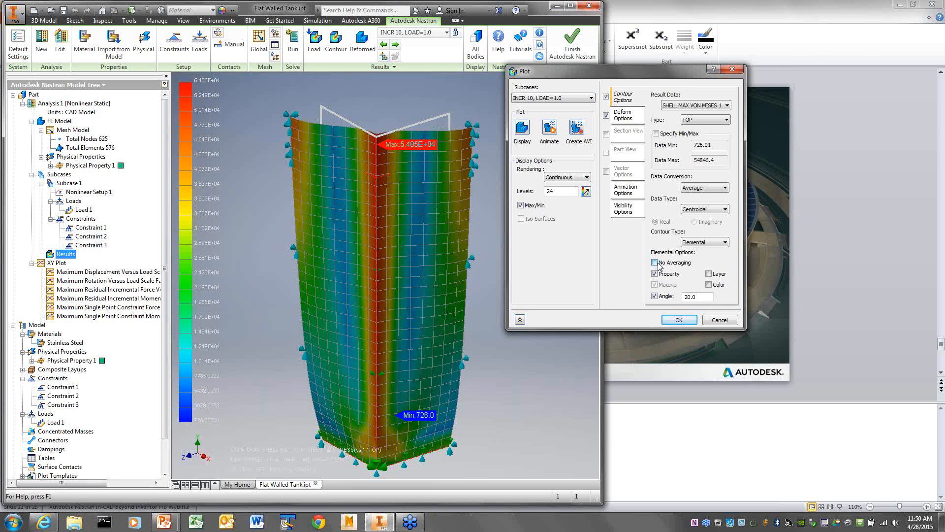
click(680, 320)
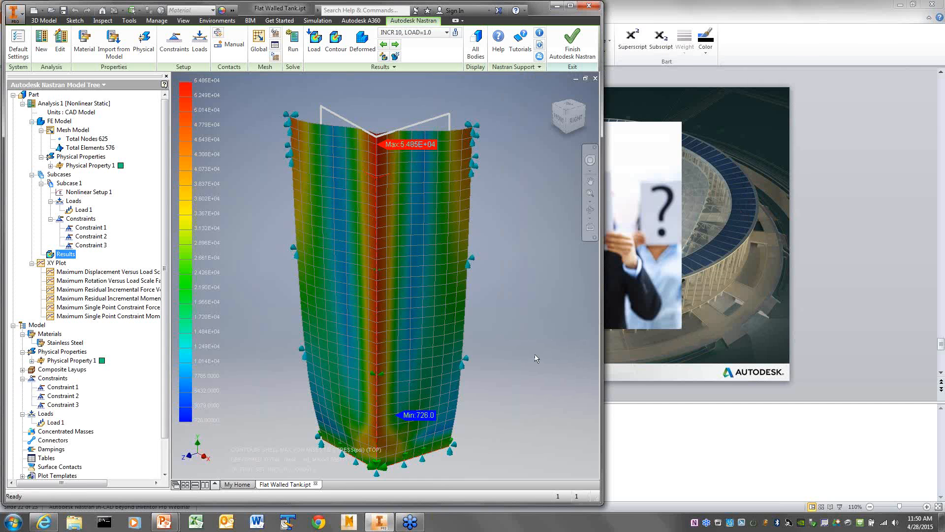
Check the global mesh element size, tolerance and element order settings without changing them.
click(257, 44)
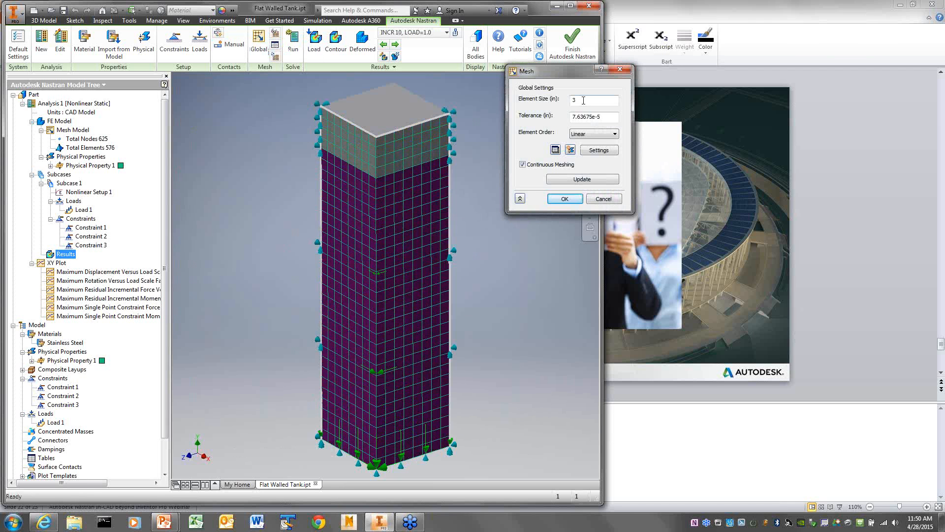
click(606, 201)
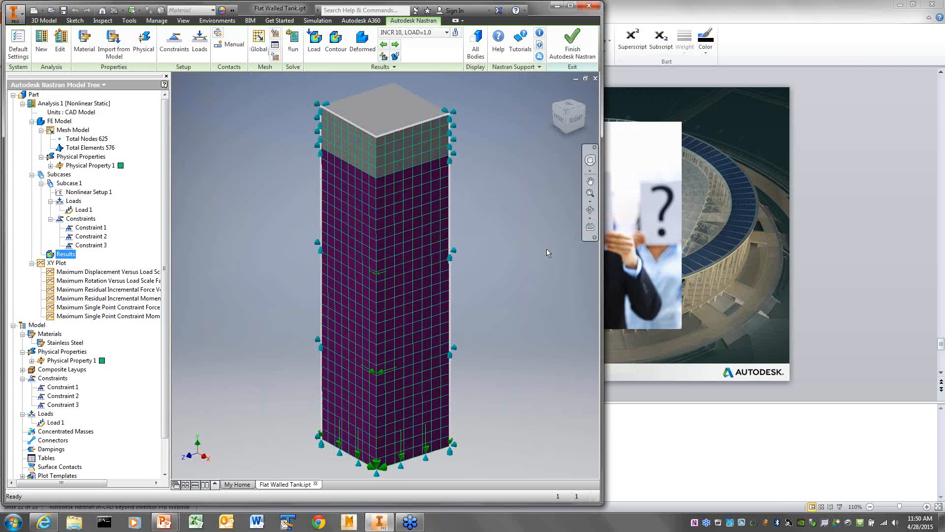
click(826, 254)
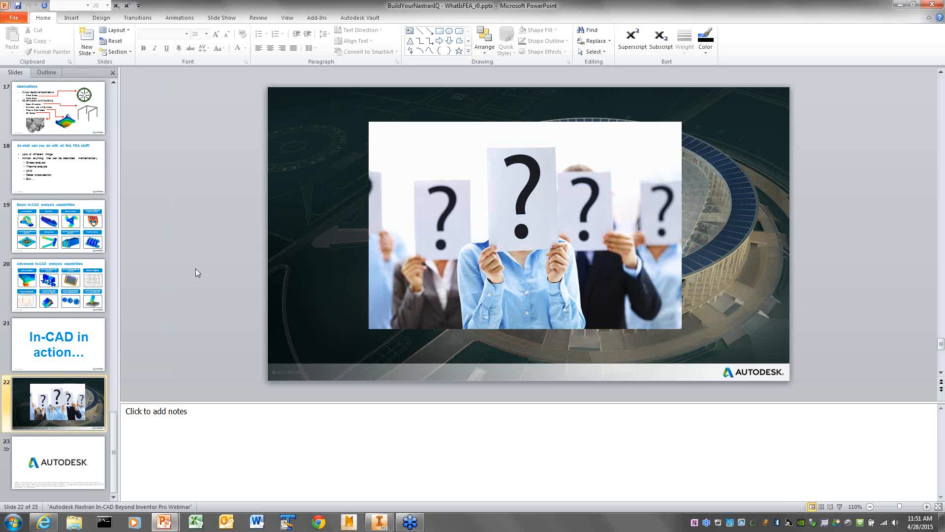
mouse_move(377, 526)
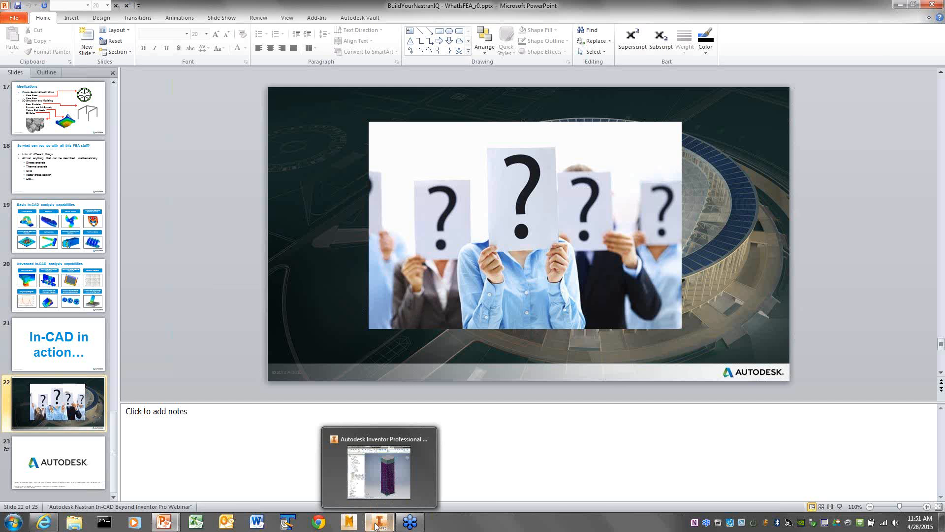
click(379, 446)
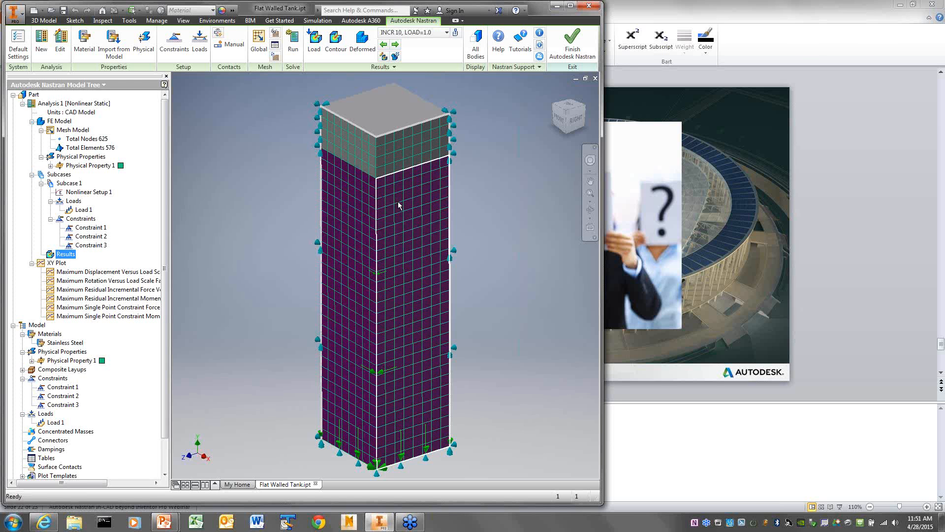
mouse_move(399, 206)
mouse_move(407, 233)
mouse_move(431, 276)
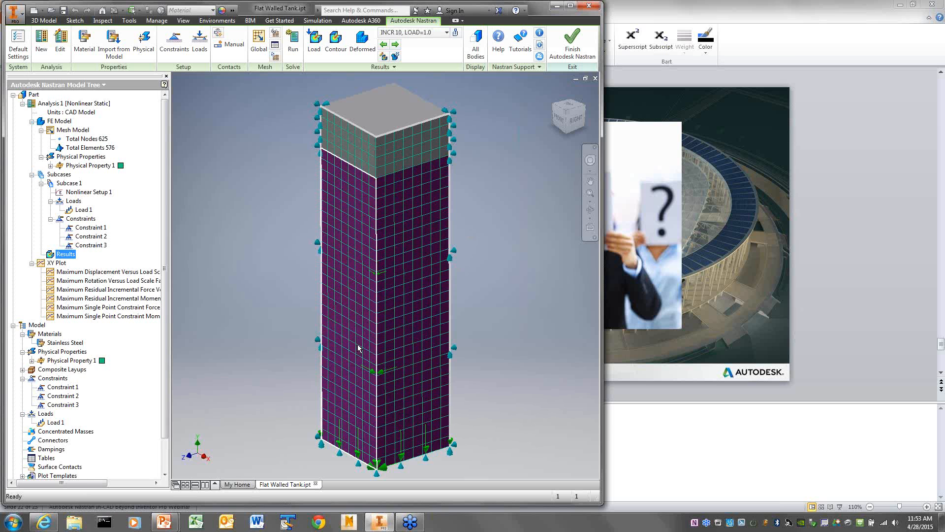
Review the analysis types available for Analysis 1, leaving its settings as they are.
mouse_move(358, 347)
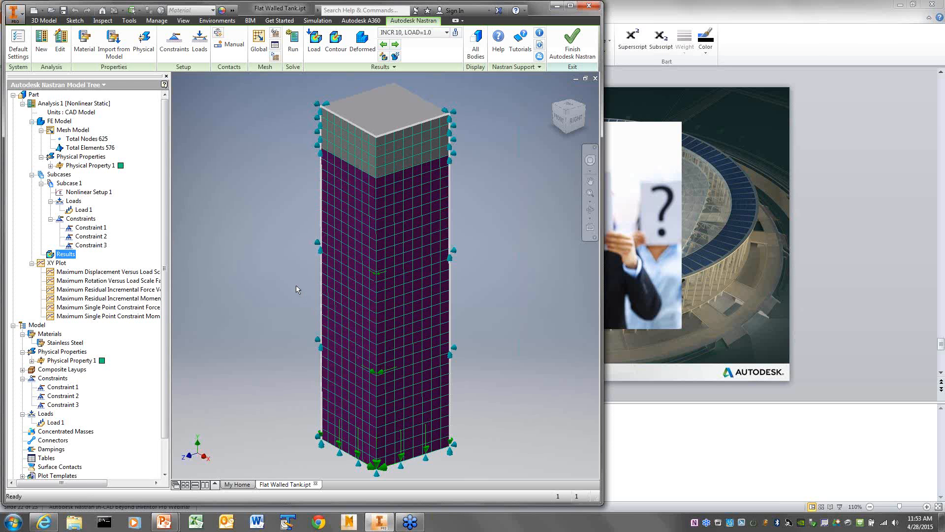
right_click(67, 105)
mouse_move(111, 115)
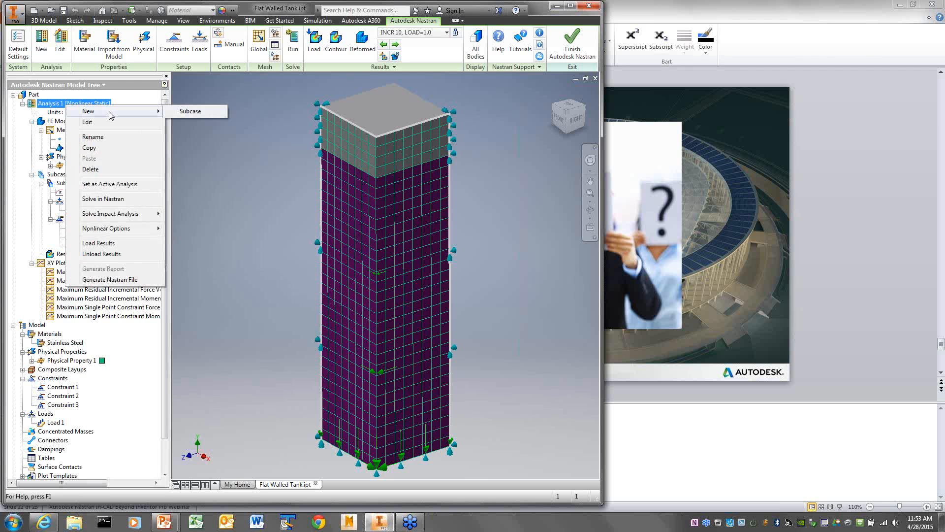
click(113, 122)
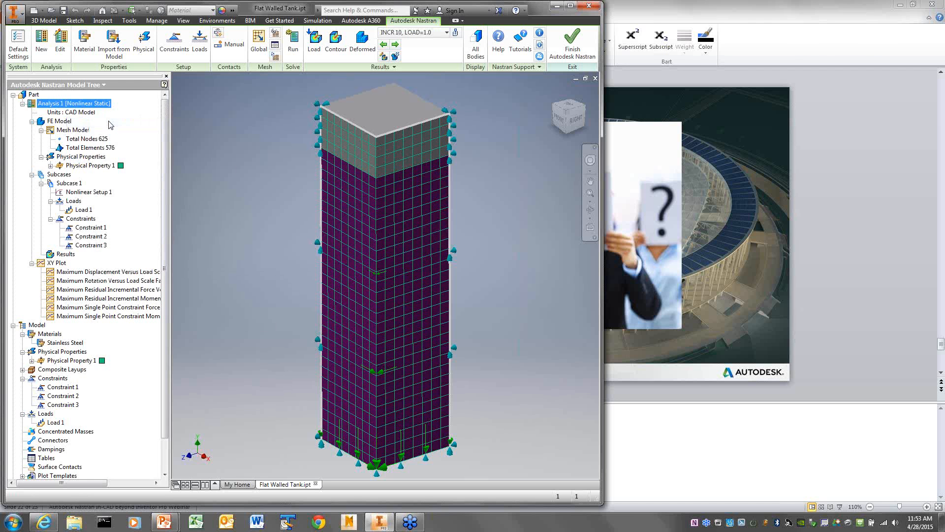
click(447, 144)
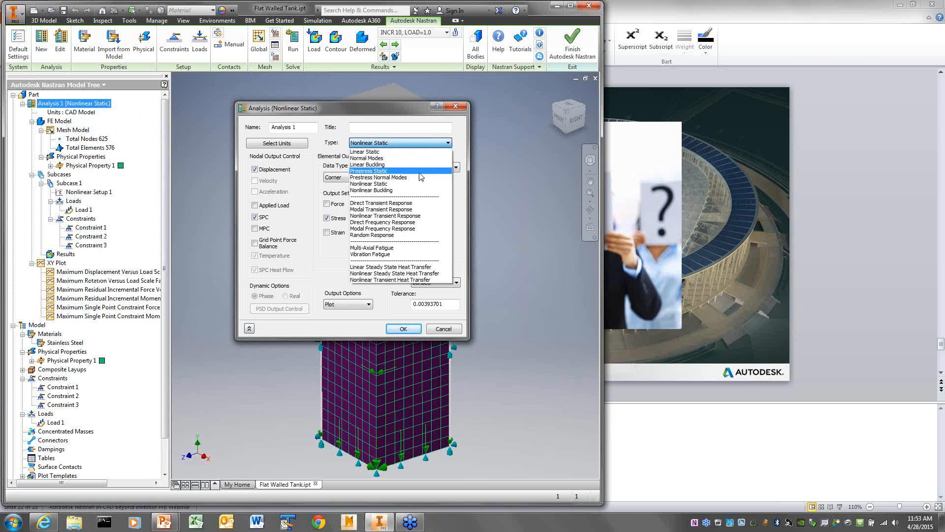
click(403, 144)
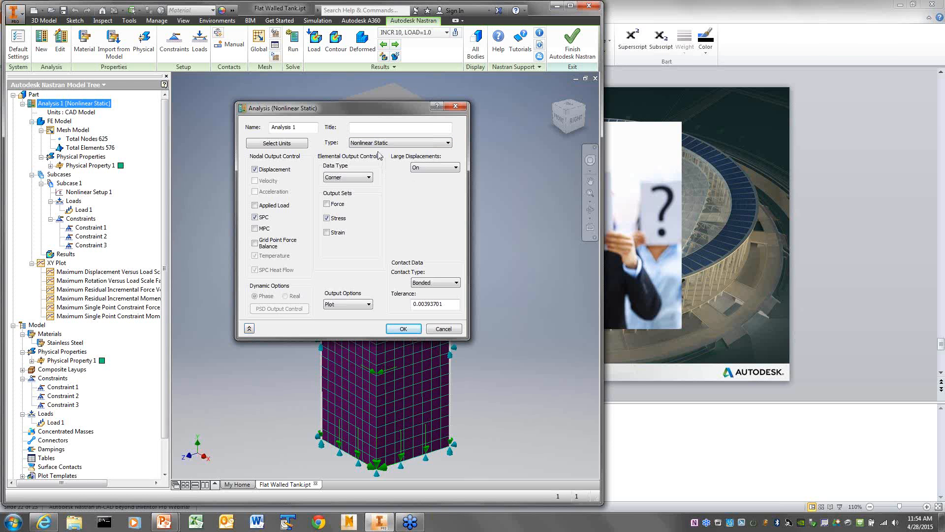
click(442, 331)
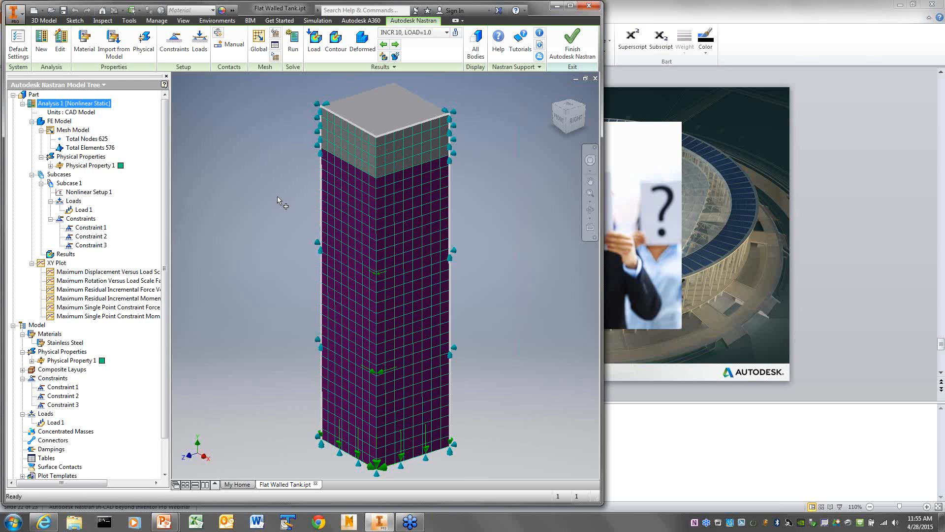
Check Part 1's element size, tolerance and element order in the mesh table without changing them.
click(276, 46)
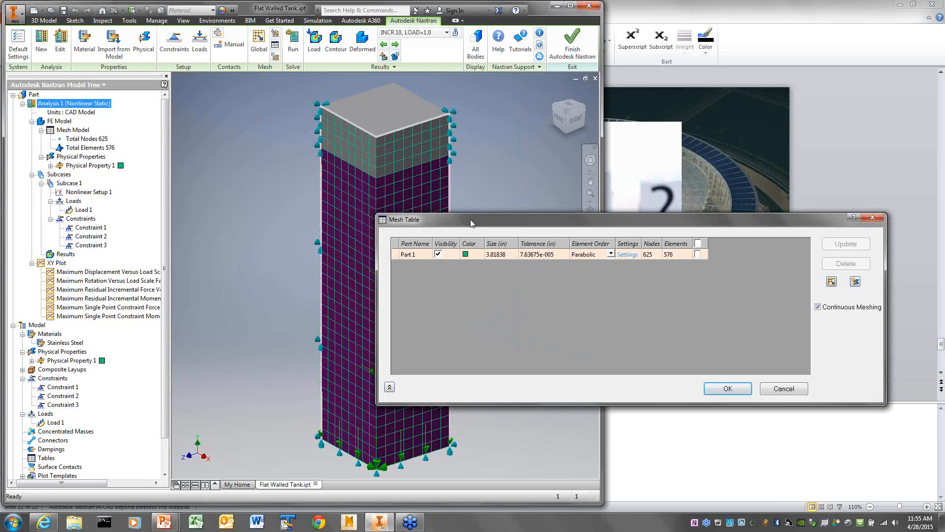
drag(470, 219, 510, 59)
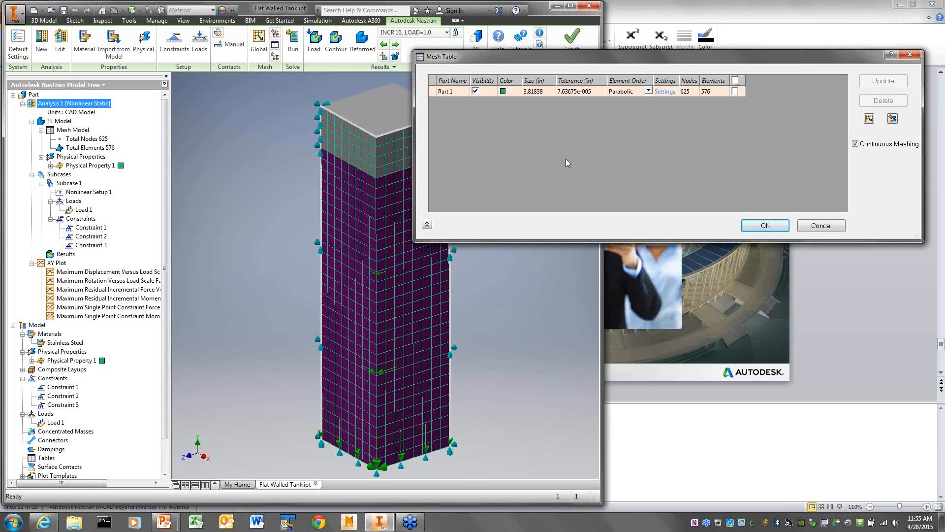
click(817, 230)
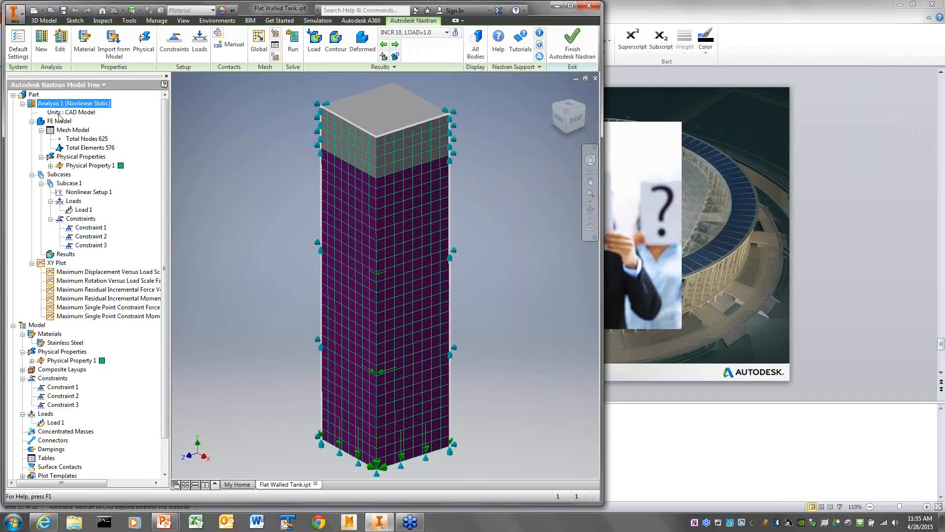
Add a mesh control with a 1.5 in element size on the two visible side faces of the tank's upper band and regenerate the mesh.
click(71, 130)
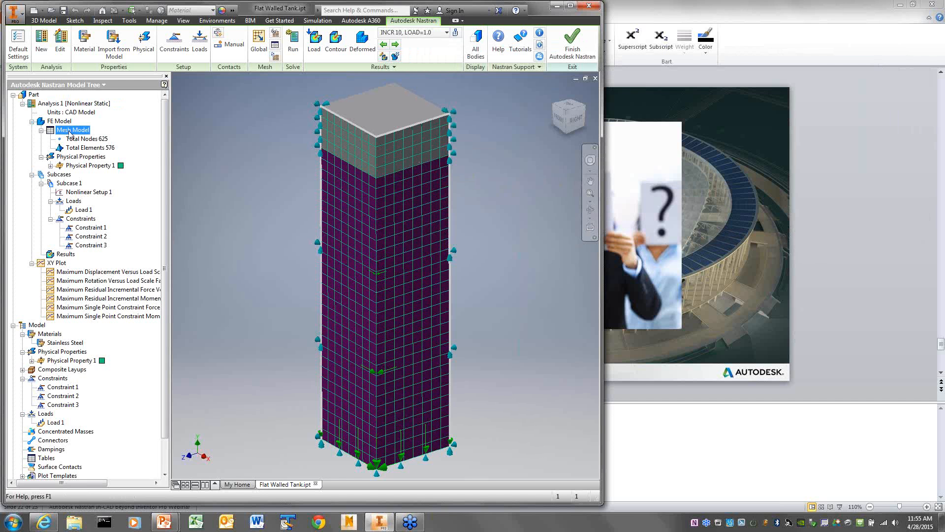
right_click(70, 132)
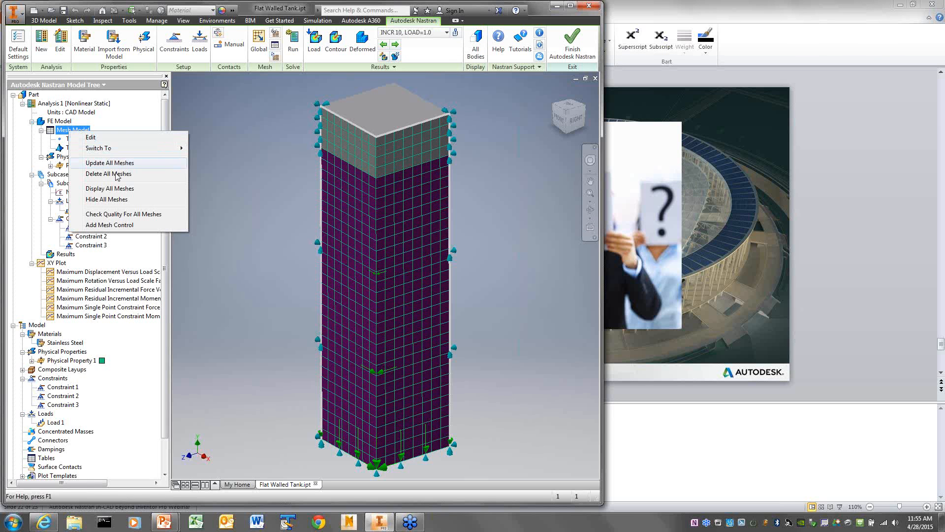
click(117, 227)
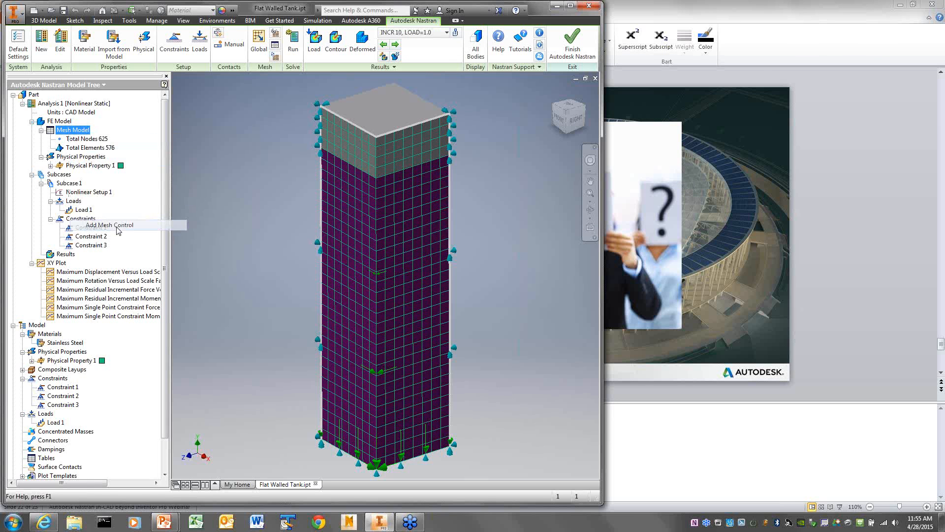
click(721, 115)
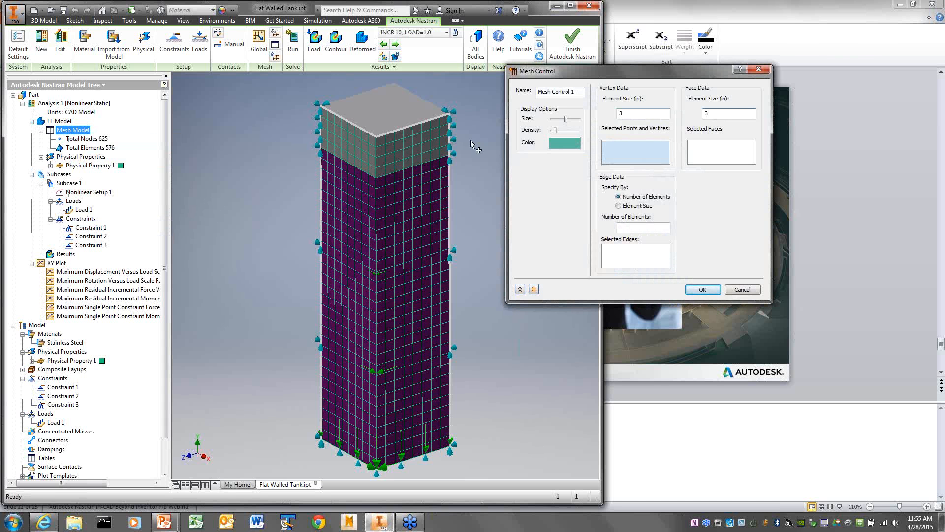
click(700, 152)
click(412, 148)
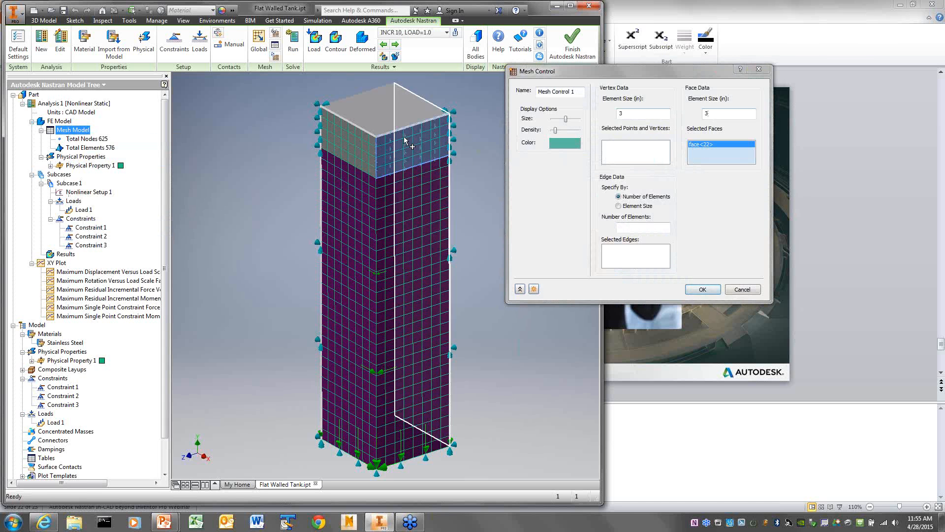
click(347, 146)
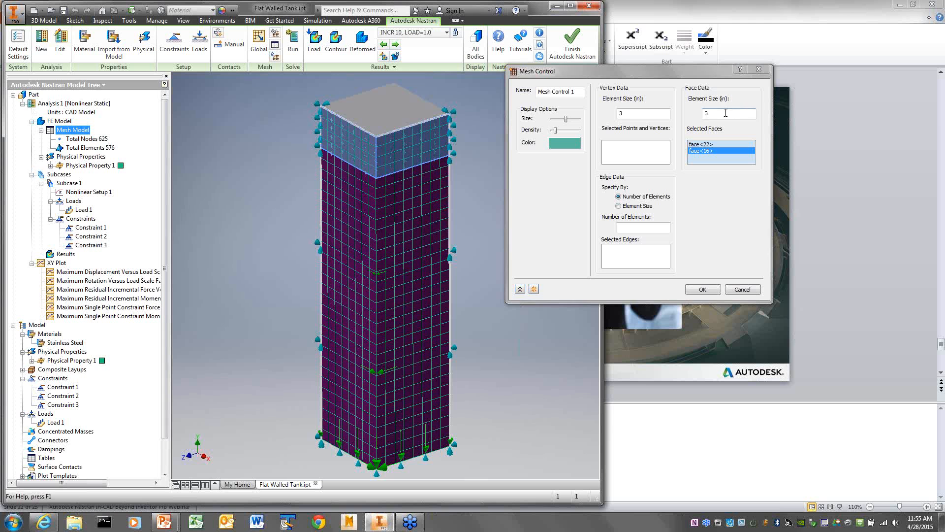
drag(725, 113, 682, 116)
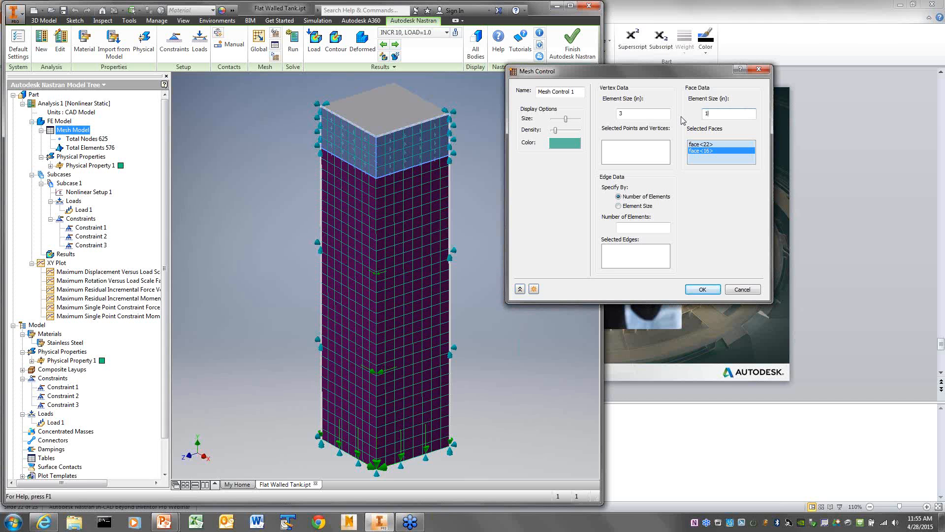
text(1.5)
click(708, 291)
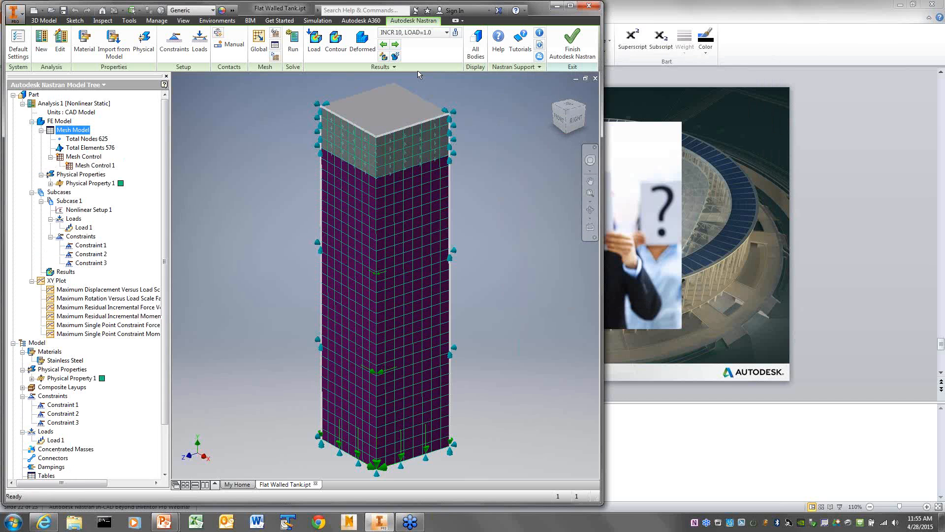
click(274, 58)
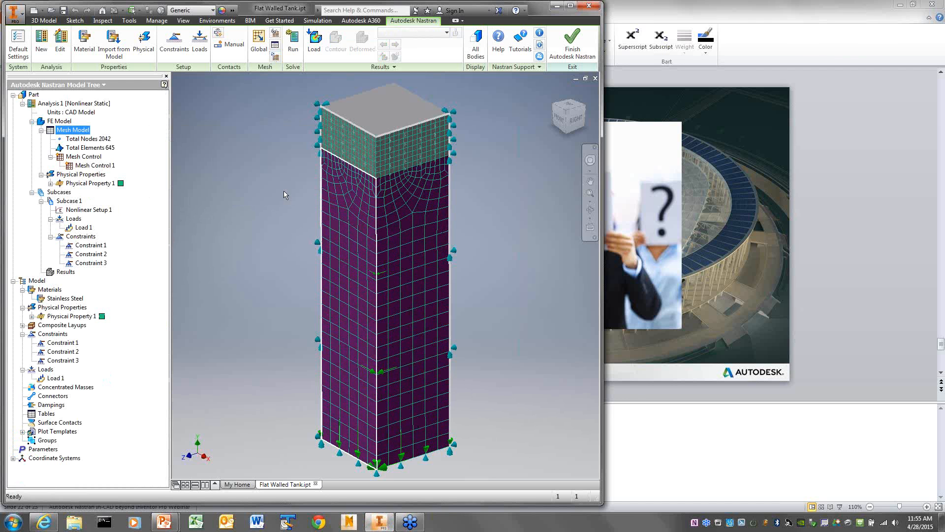
Look over the vertex, edge and face sizing options of a new mesh control, then discard it.
right_click(69, 131)
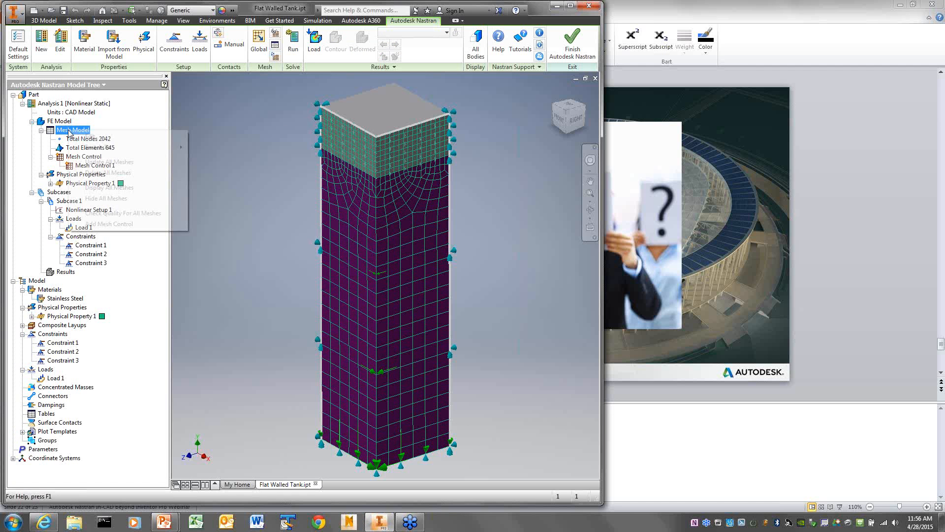
click(105, 225)
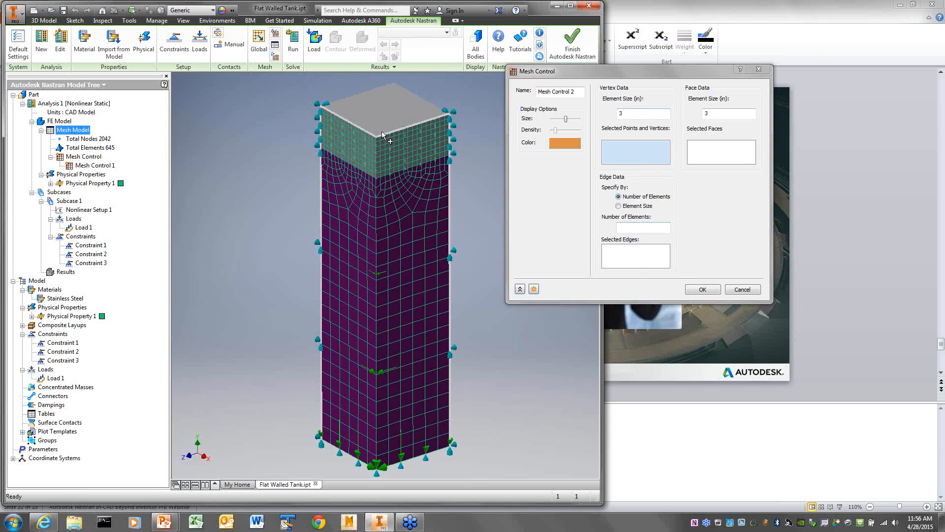
click(753, 292)
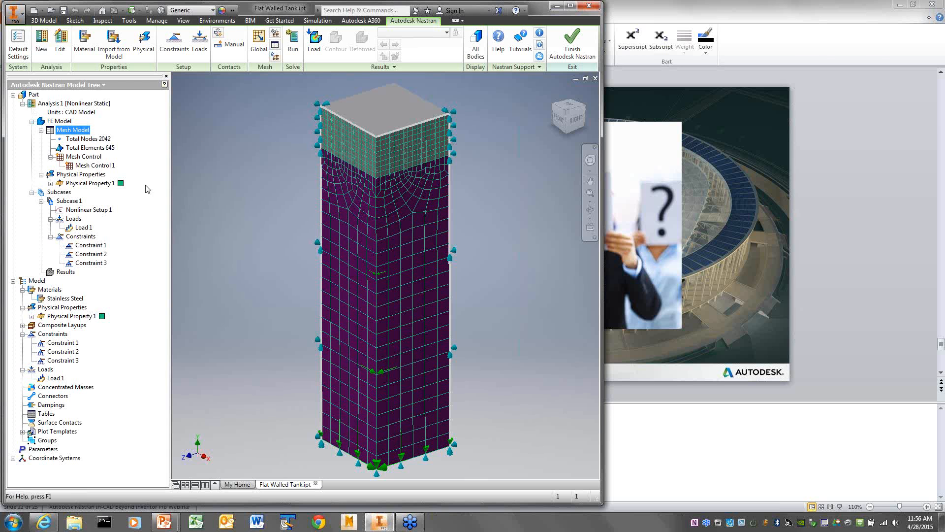
Examine the advanced nonlinear static parameters of Nonlinear Setup 1 without changing any values.
click(89, 210)
right_click(90, 212)
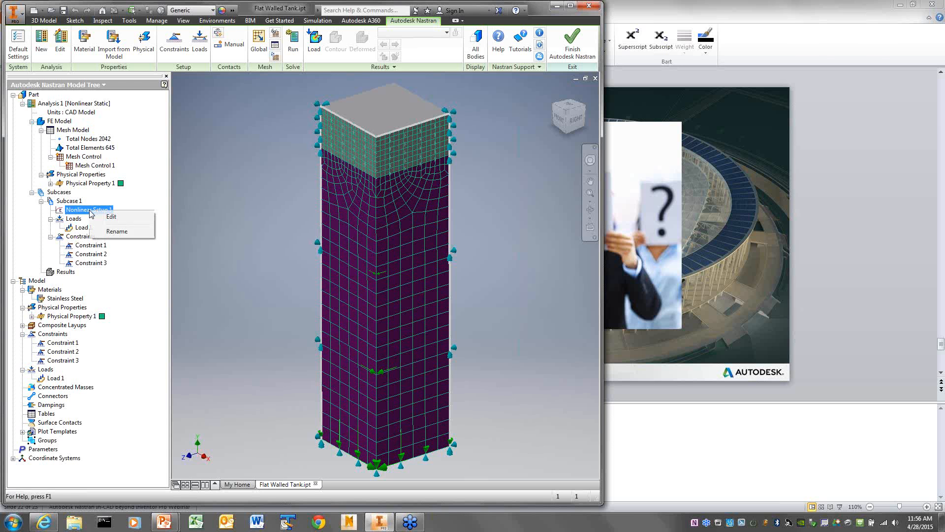
click(114, 218)
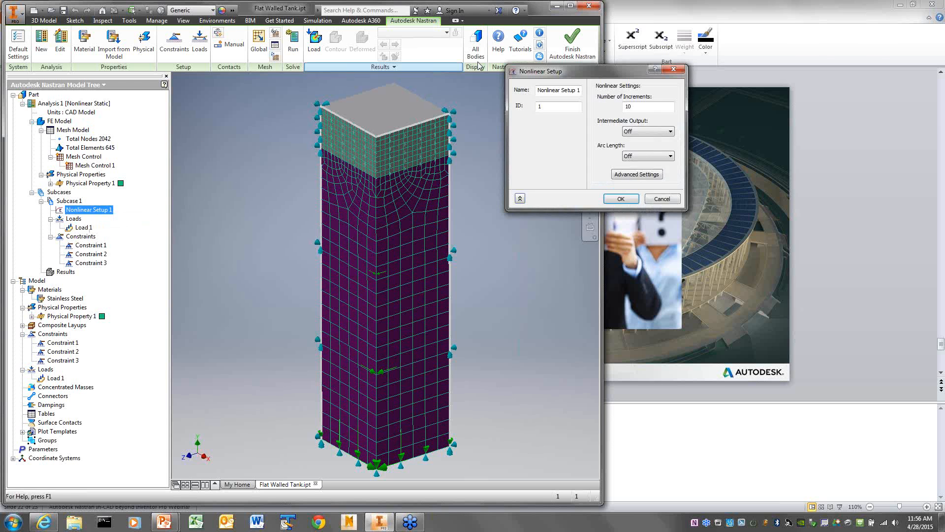
drag(572, 73, 81, 41)
click(172, 144)
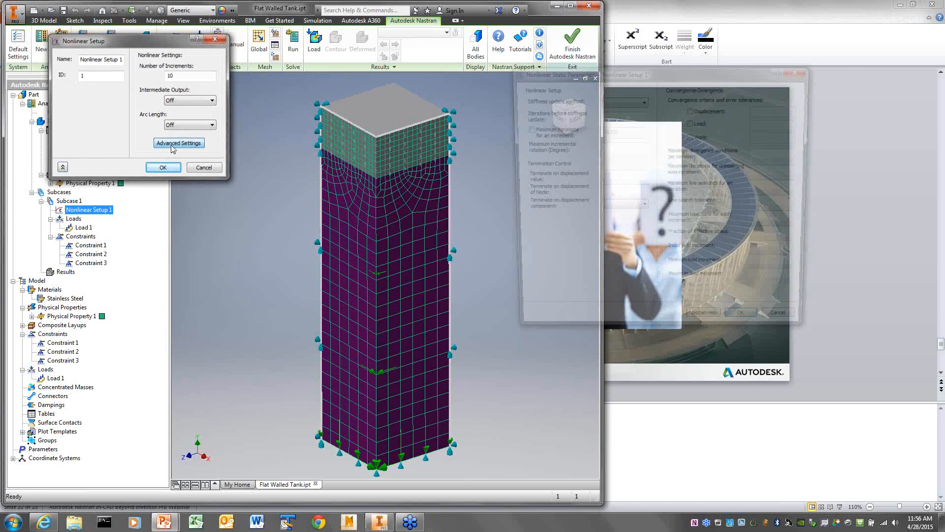
drag(613, 72, 362, 45)
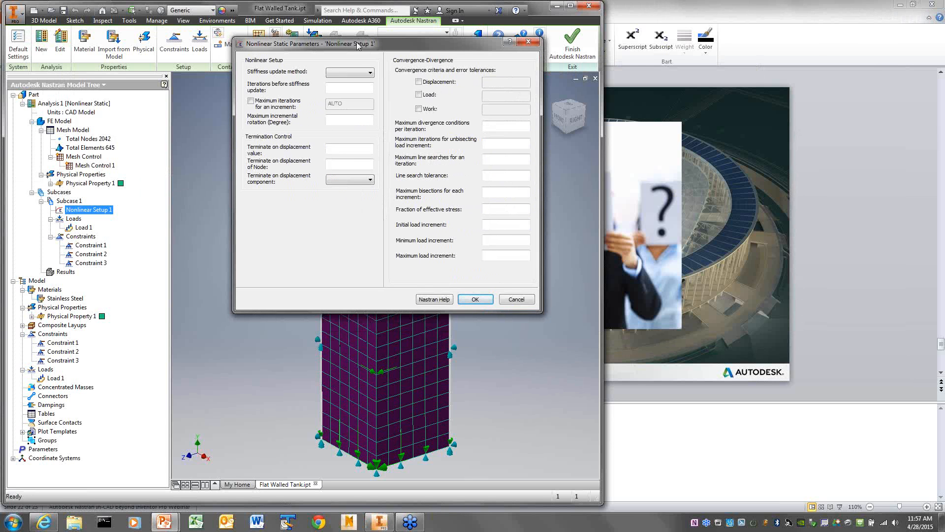
drag(357, 43, 399, 38)
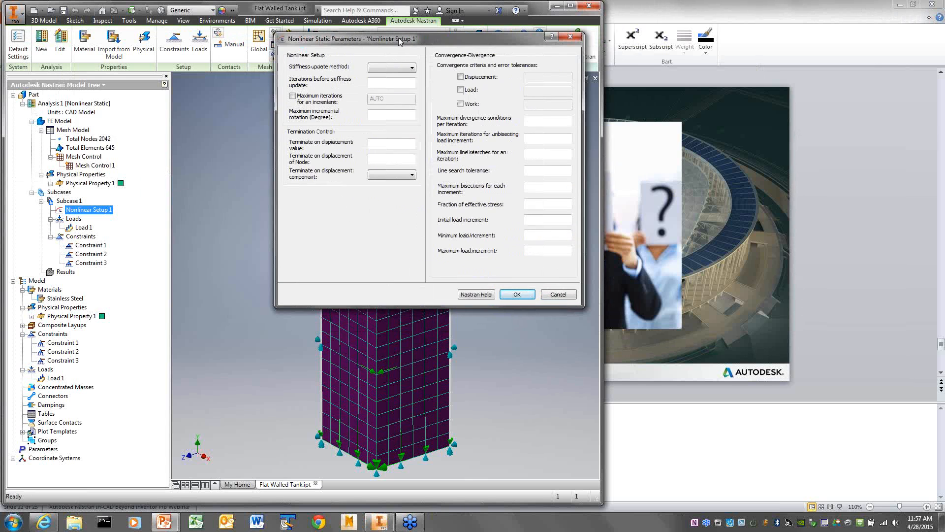
click(517, 294)
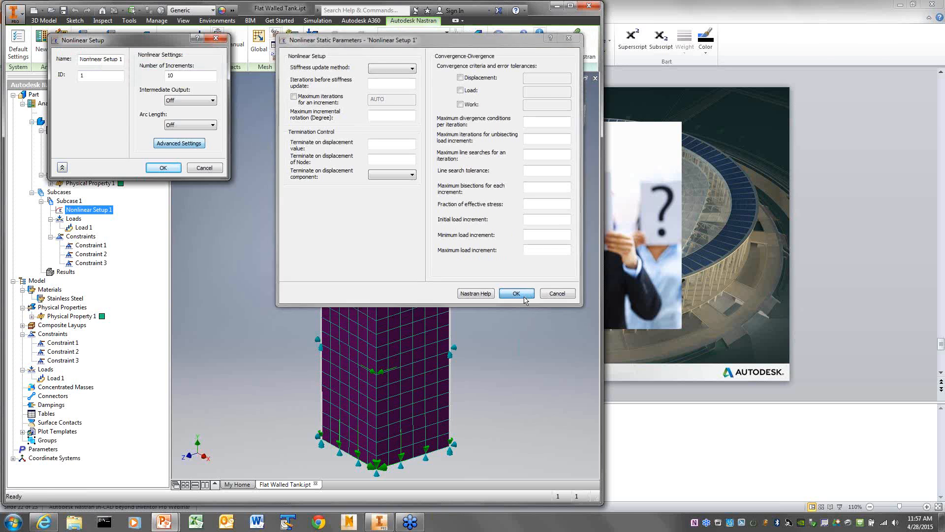
Set the intermediate output of Nonlinear Setup 1 to On.
drag(123, 42, 159, 43)
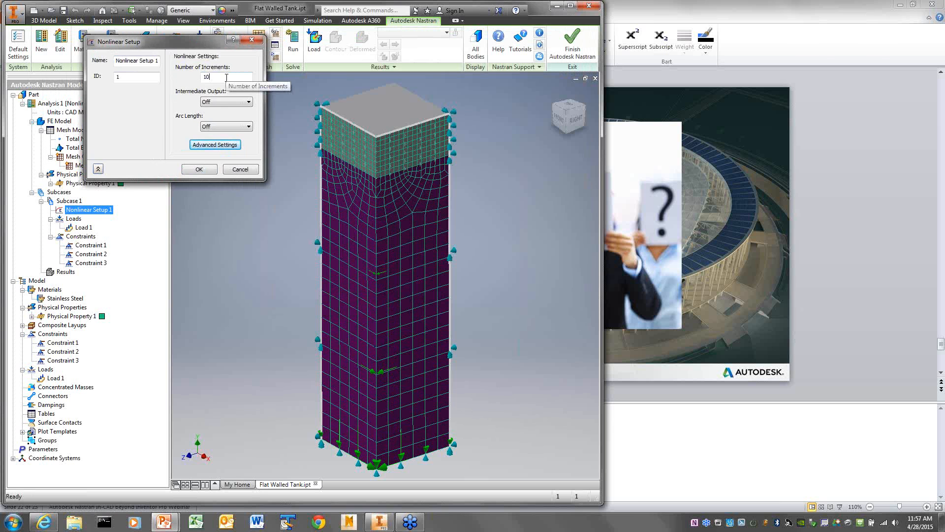
click(226, 101)
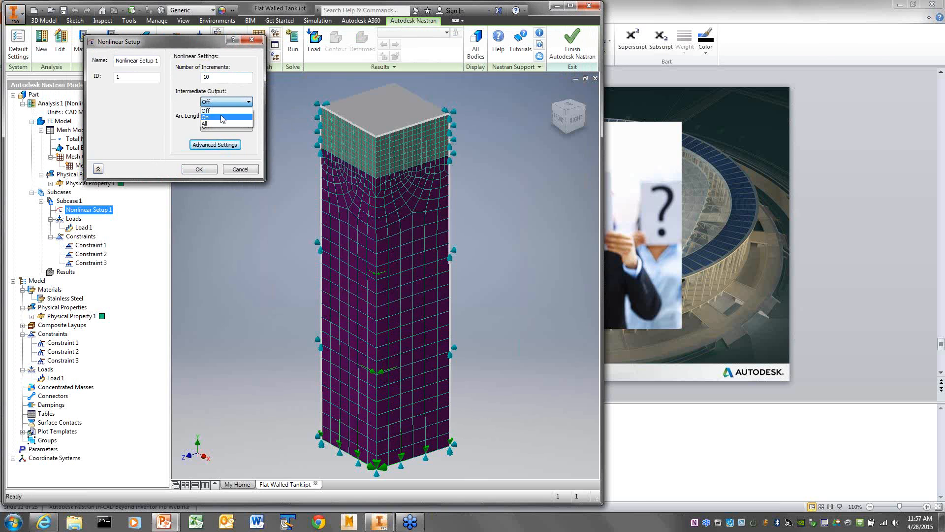
click(224, 116)
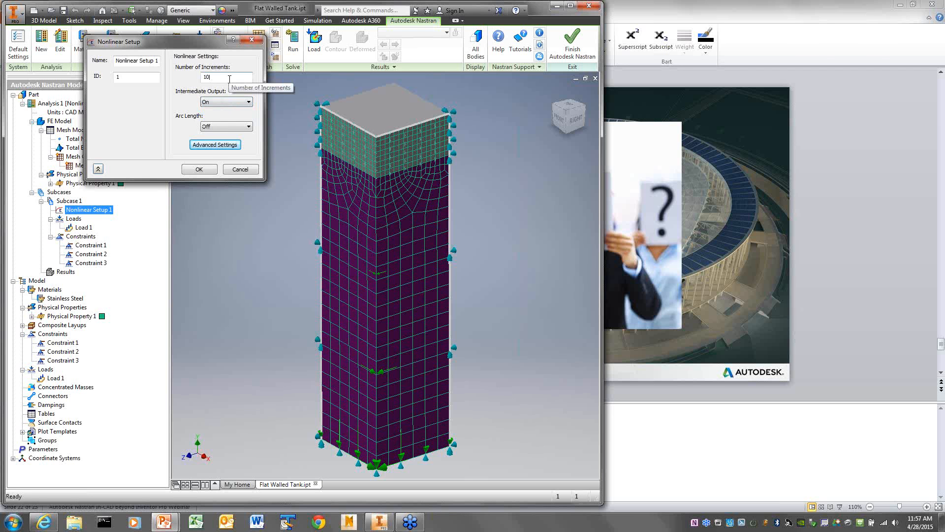
Enable the Load and Work convergence criteria in the advanced parameters of Nonlinear Setup 1.
click(216, 146)
drag(452, 43, 408, 49)
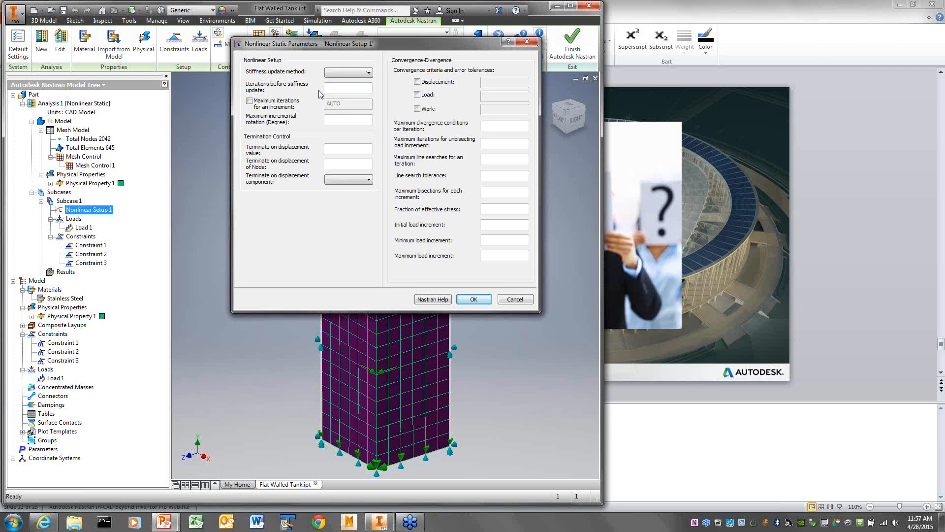
click(418, 95)
click(418, 110)
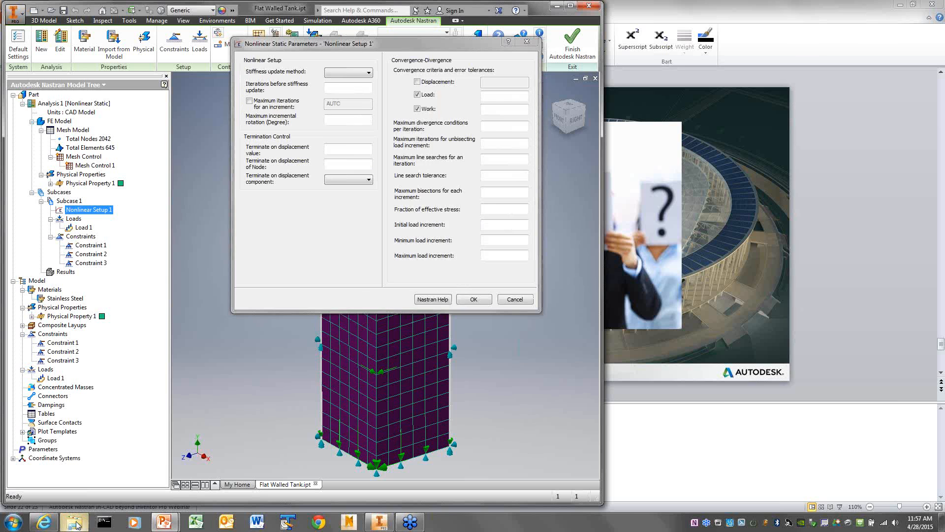
Switch to Windows Explorer and open the folder D:\Data\Resentations\TechWebinars\01_WhatIsInCAD.
click(76, 523)
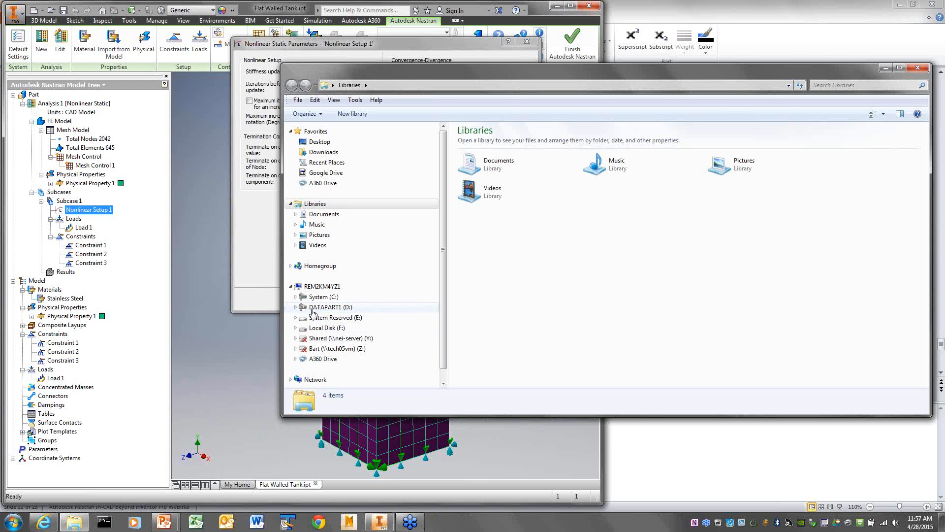
click(315, 308)
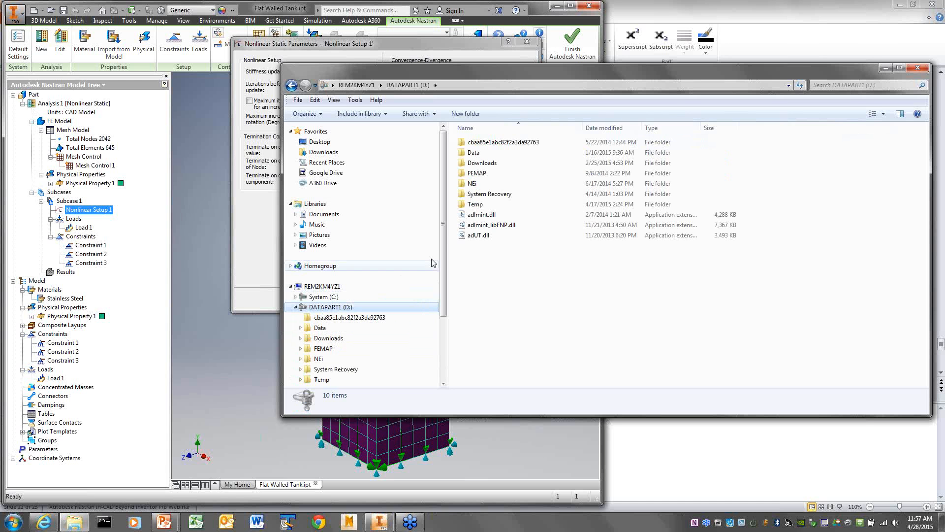
double_click(482, 154)
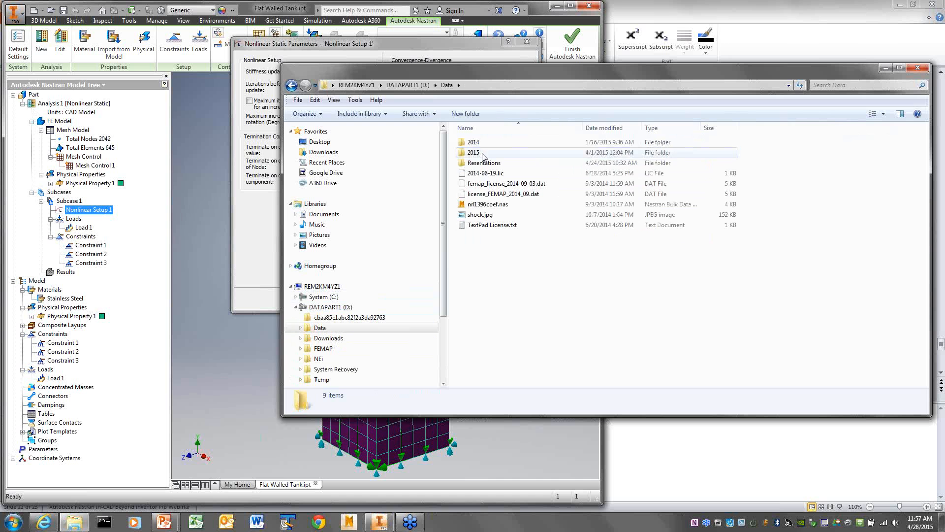
click(485, 164)
double_click(485, 164)
double_click(490, 173)
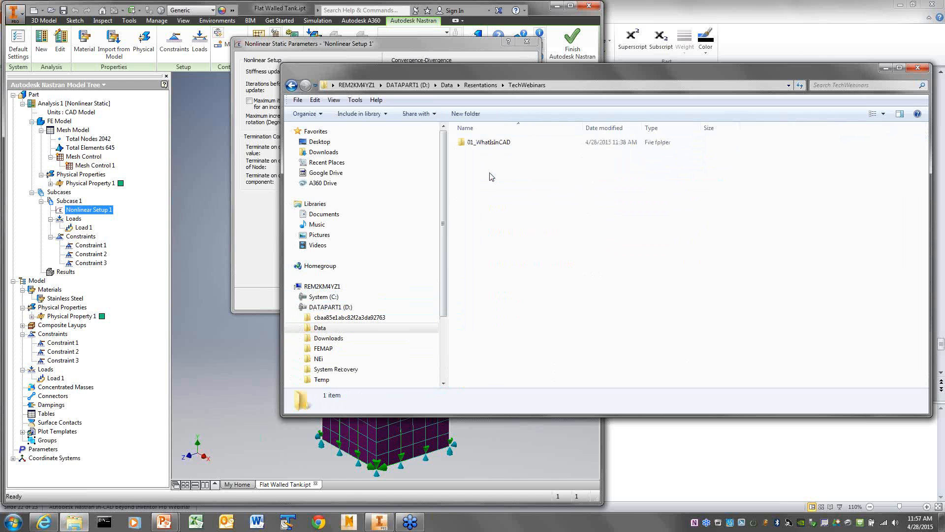
double_click(496, 142)
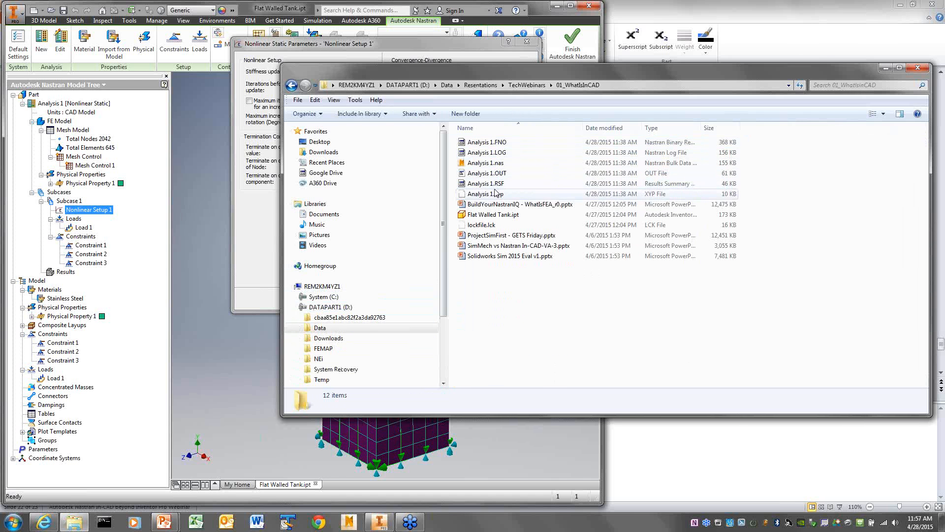
Open Analysis 1.OUT in TextPad and find the nonlinear iteration summary for load increment 1.
click(492, 173)
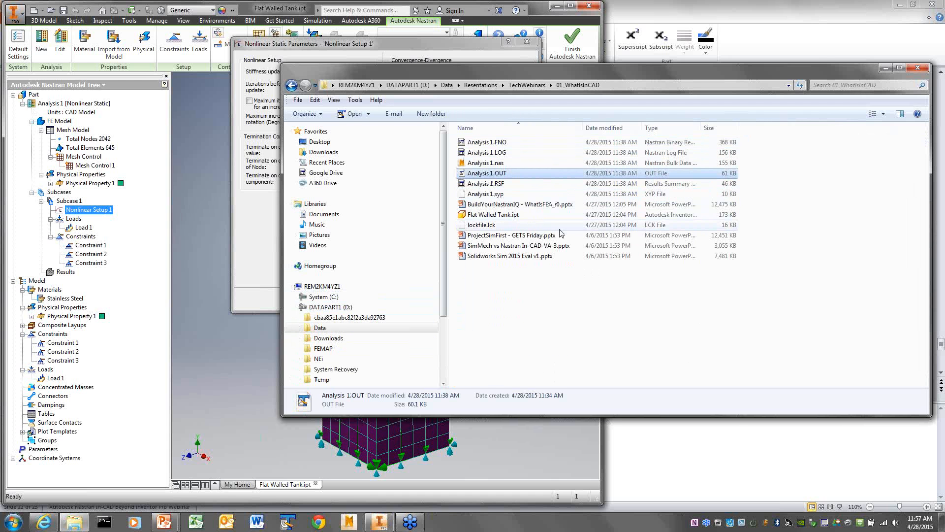
right_click(487, 174)
click(530, 223)
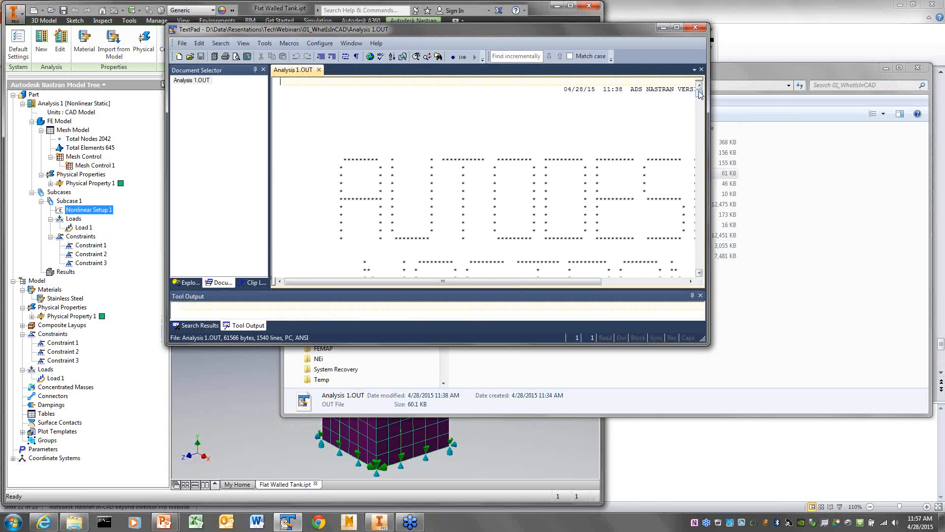
drag(700, 94, 704, 157)
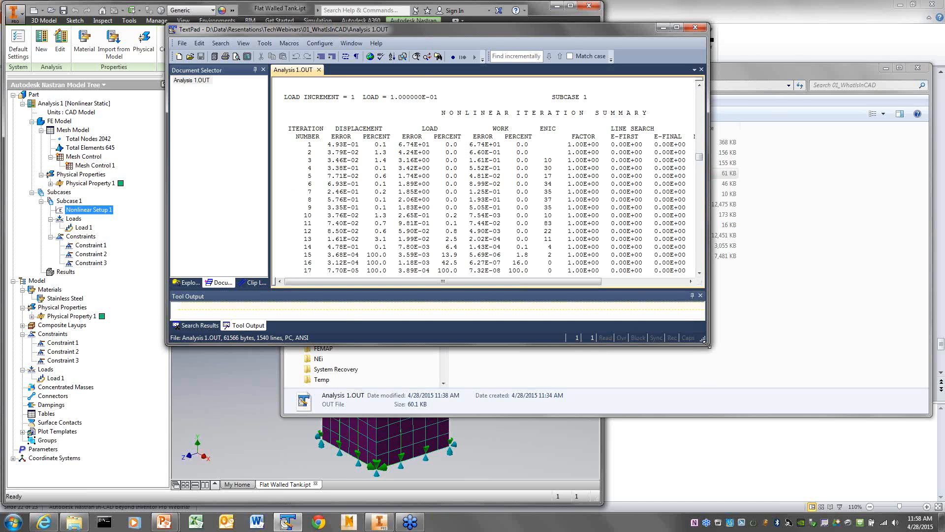
Enlarge the TextPad window to fit all summary columns and move it clear of the Nonlinear Static Parameters dialog.
drag(710, 346, 743, 375)
drag(897, 411, 903, 408)
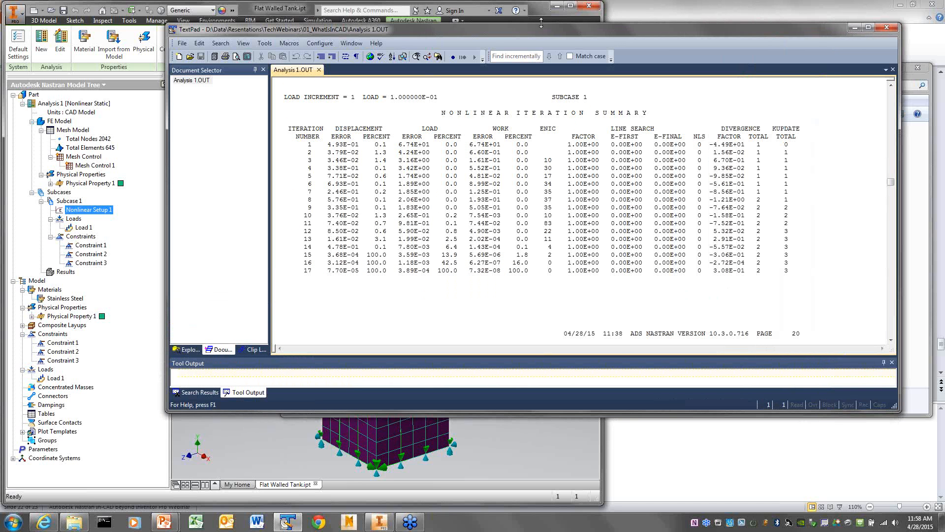
drag(540, 31, 418, 42)
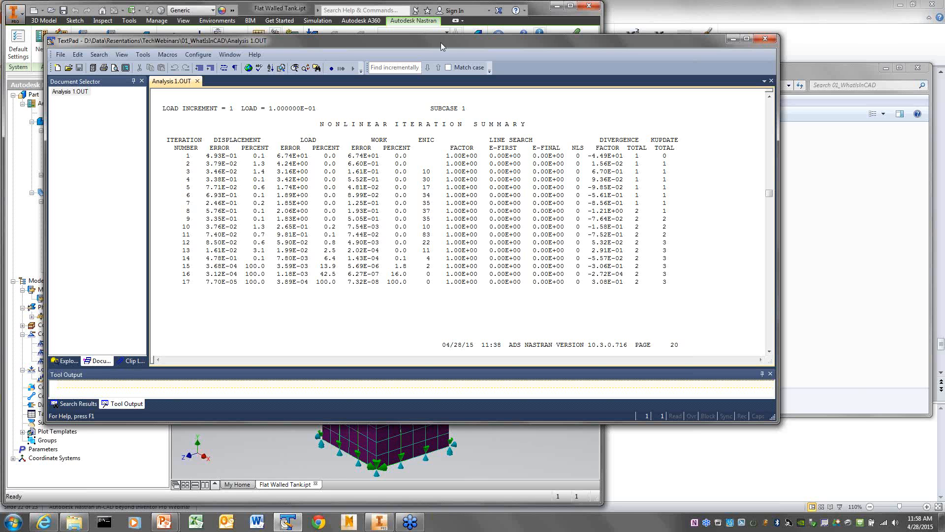
drag(441, 48, 403, 150)
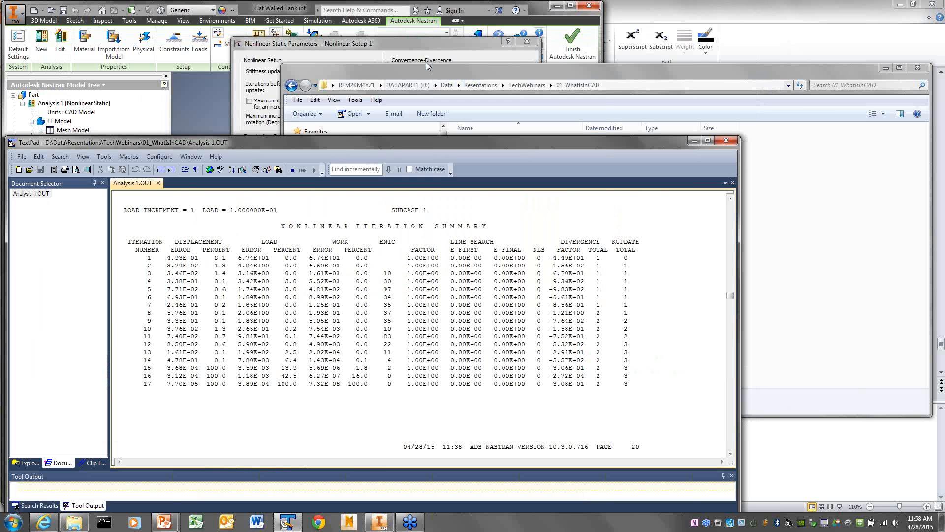
Compare the convergence criteria in the Nonlinear Static Parameters with the displacement, load and work errors in the iteration summary, arranging both windows for viewing.
click(426, 62)
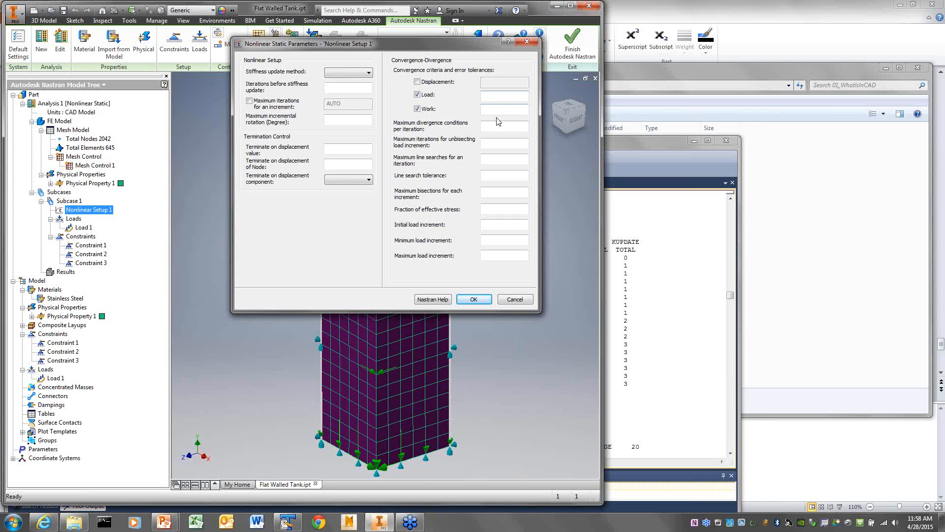
click(495, 108)
drag(420, 42, 441, 19)
click(631, 149)
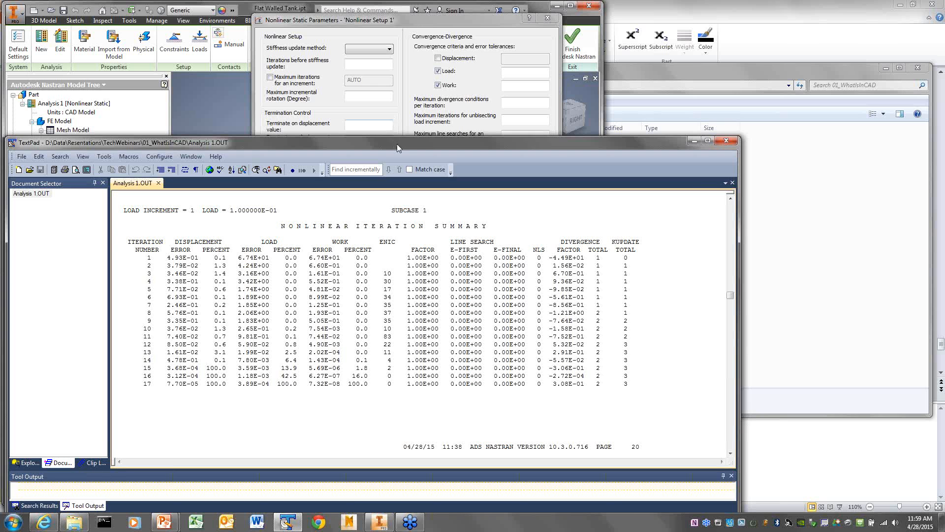
drag(397, 144, 436, 210)
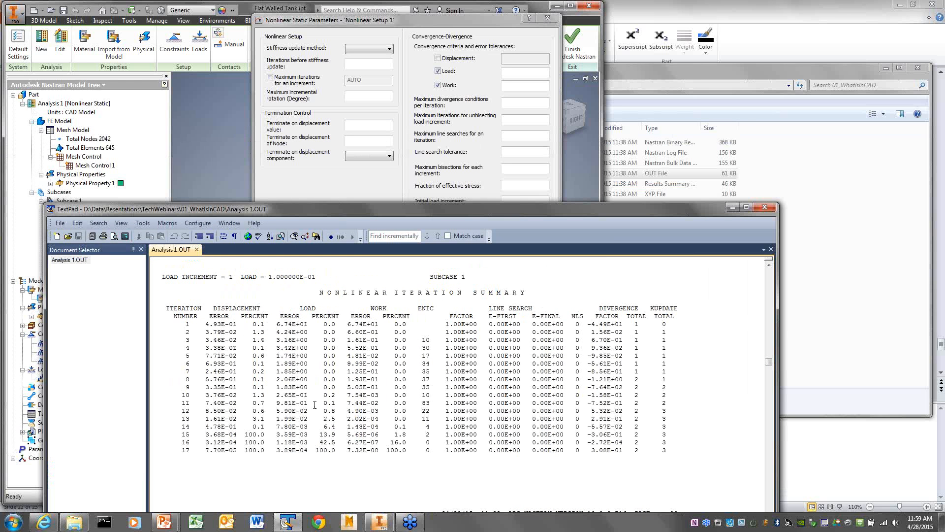
Try enabling the Displacement criterion and disabling Load, and check this choice against the iteration summary in TextPad.
click(438, 58)
click(437, 70)
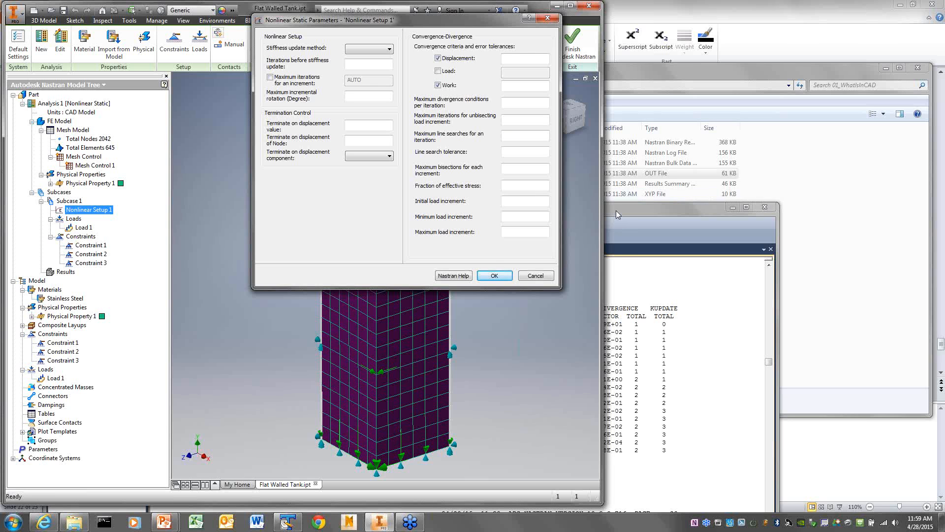
click(616, 211)
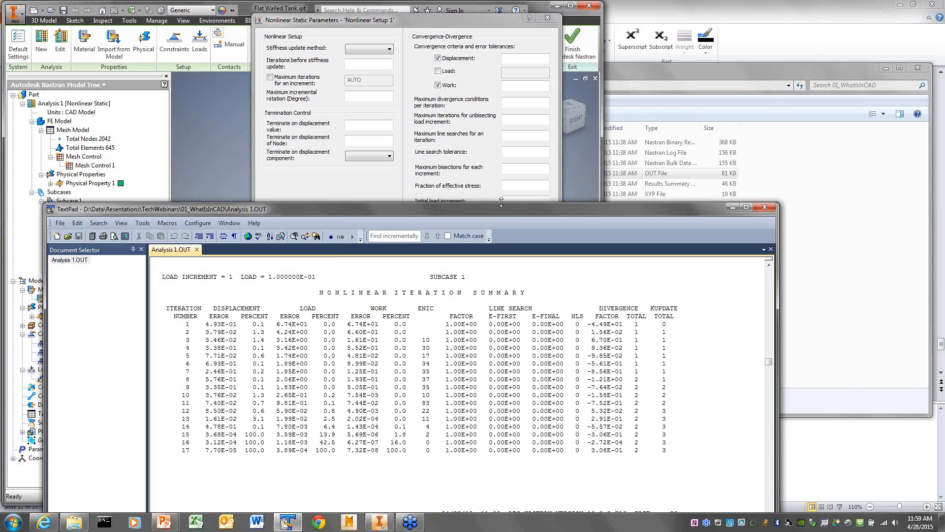
drag(504, 210, 600, 72)
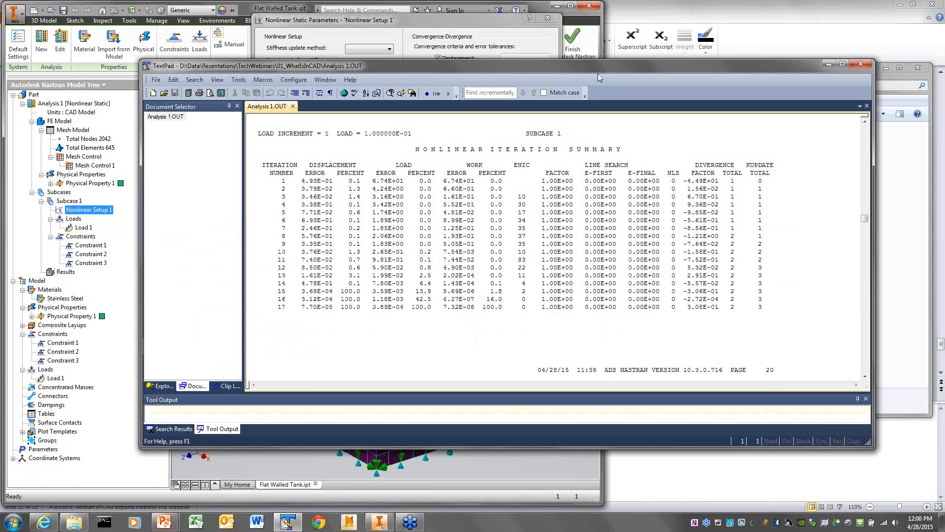
drag(599, 77, 586, 119)
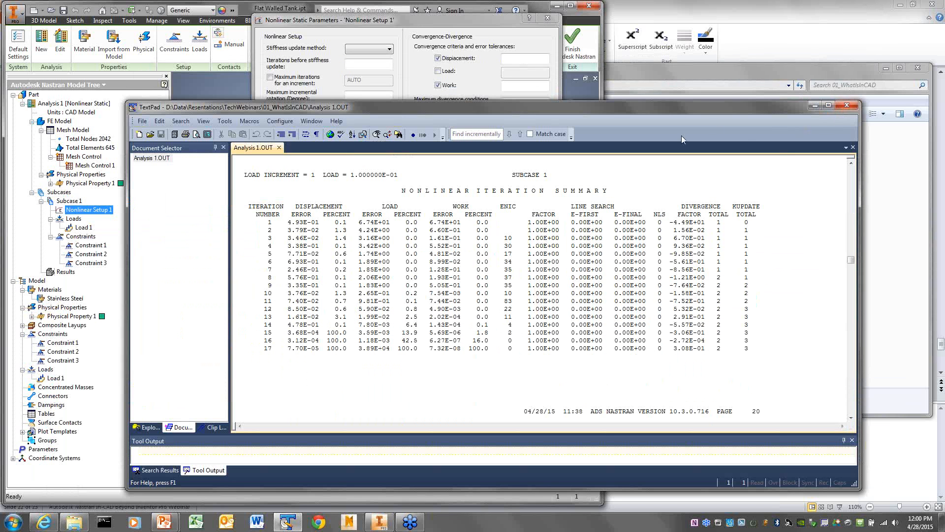
Discard the changes to the advanced nonlinear parameters and close Nonlinear Setup 1 without saving.
click(465, 23)
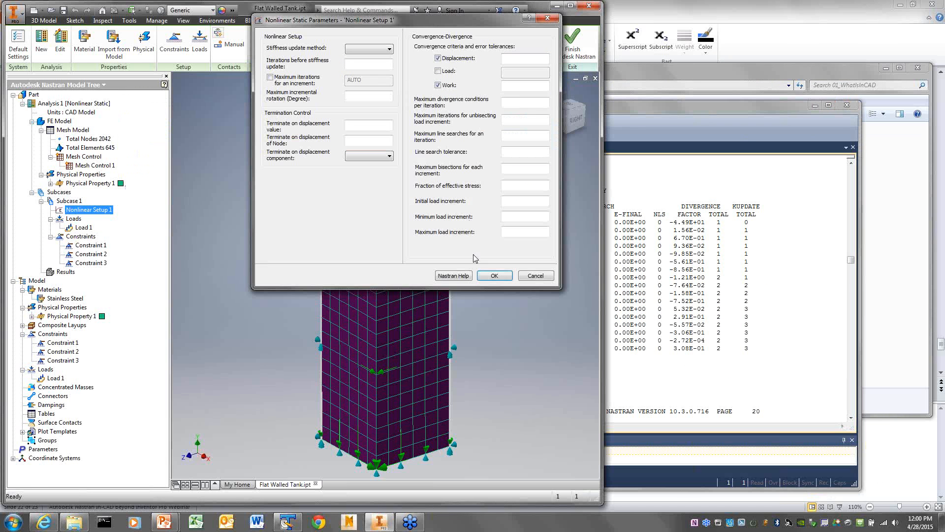
click(532, 277)
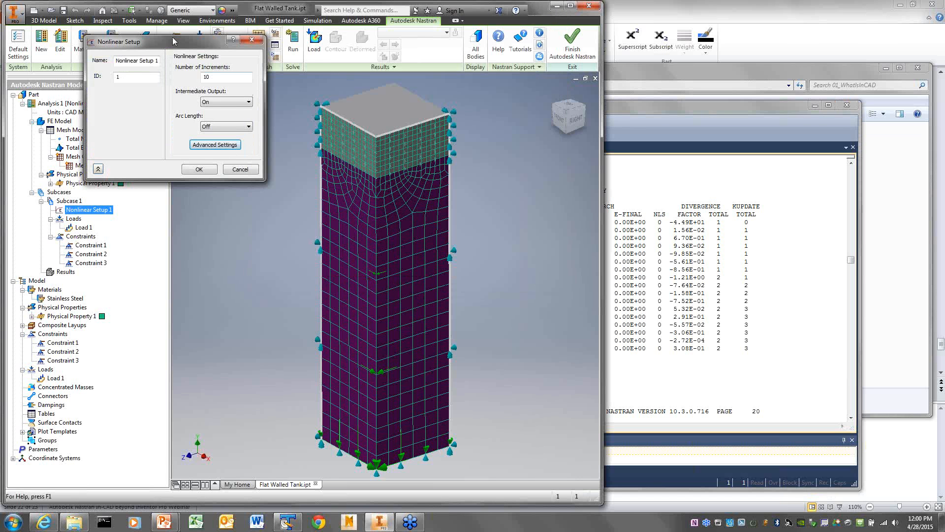
drag(174, 42, 230, 56)
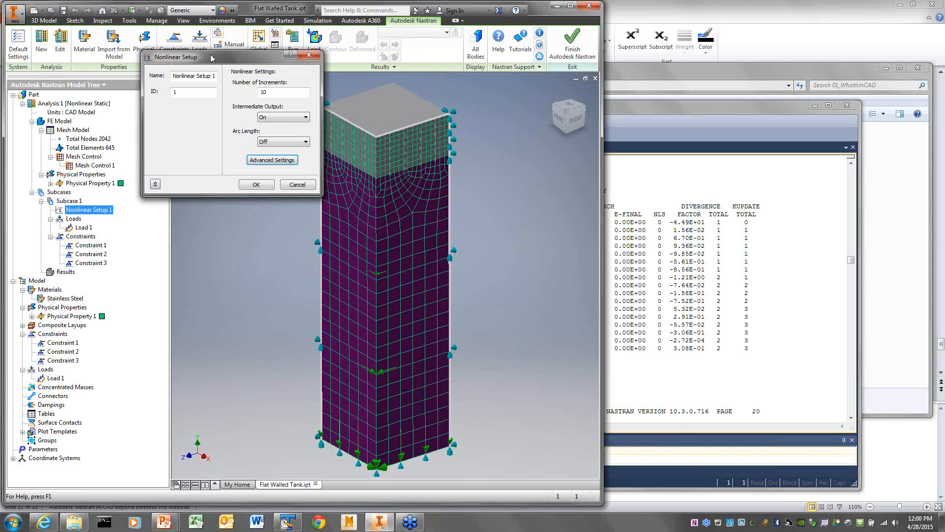
drag(212, 55, 235, 189)
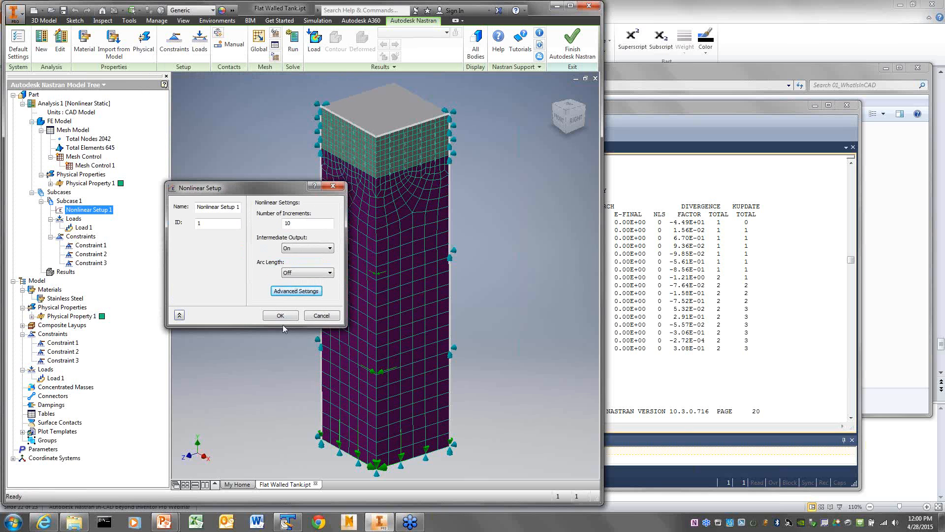
click(332, 318)
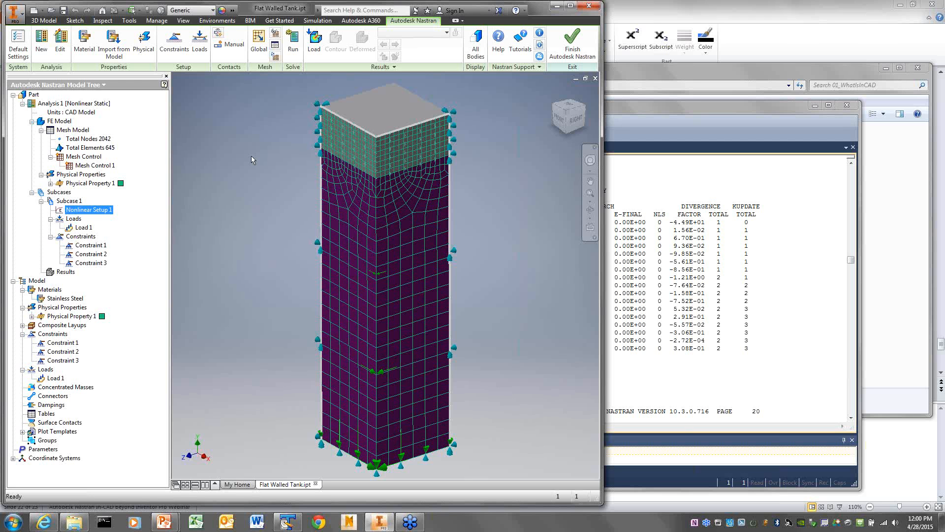
Switch to the BuildYourNastranIQ presentation in PowerPoint, go to closing slide 23 and show it as a full-screen slide show.
click(897, 219)
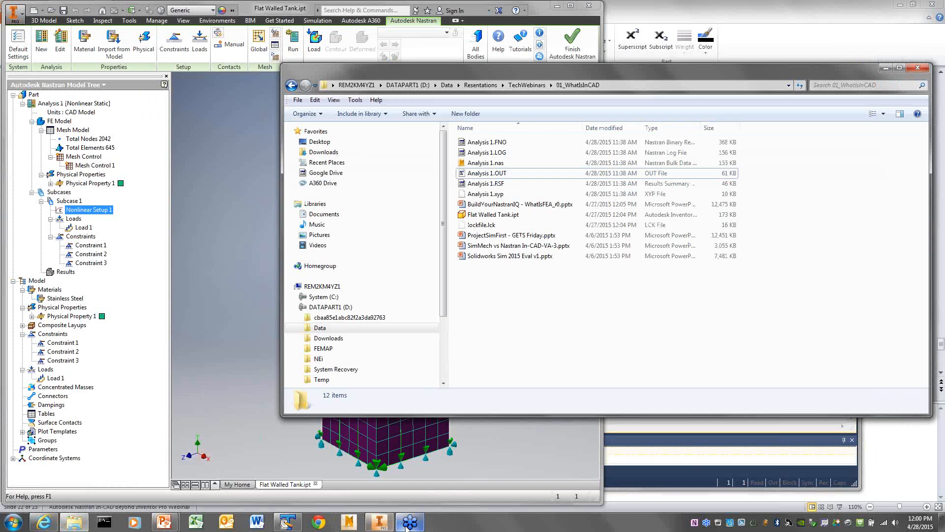
mouse_move(408, 526)
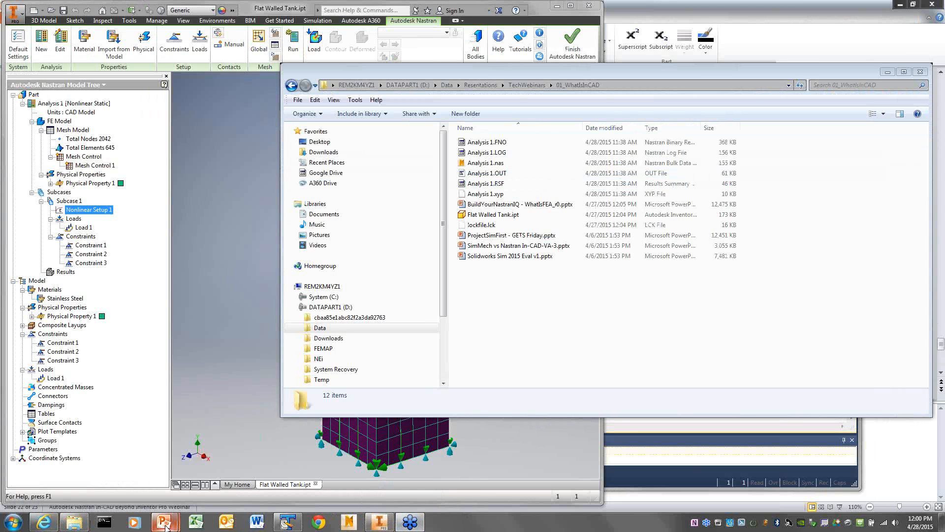
mouse_move(167, 525)
click(113, 468)
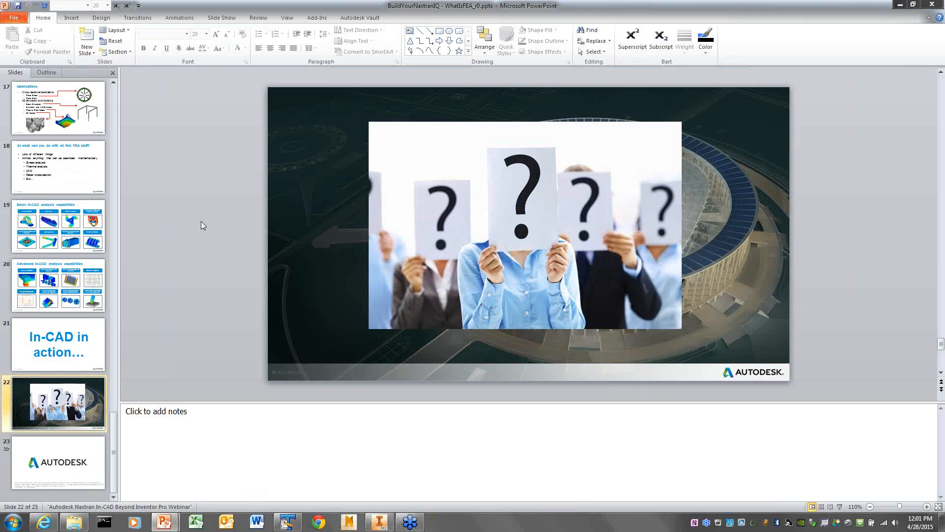
scroll(202, 225, down, 1)
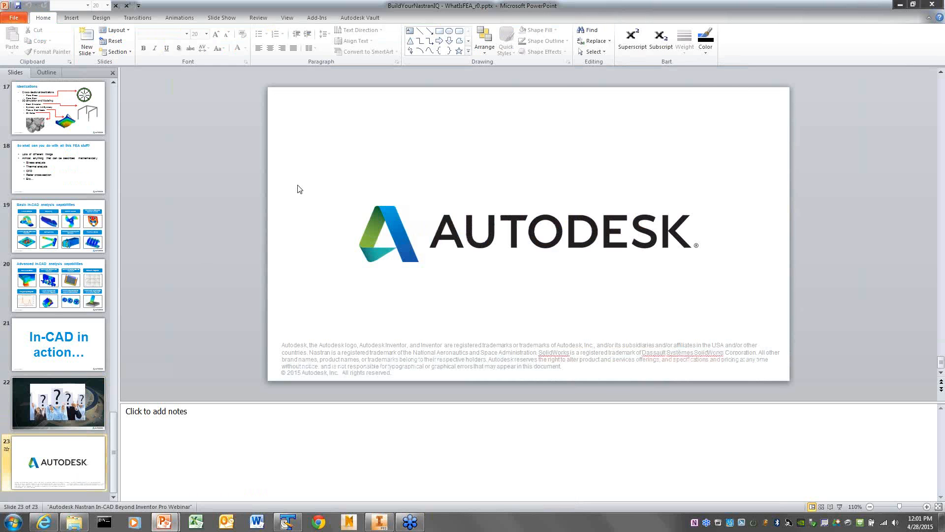
click(839, 506)
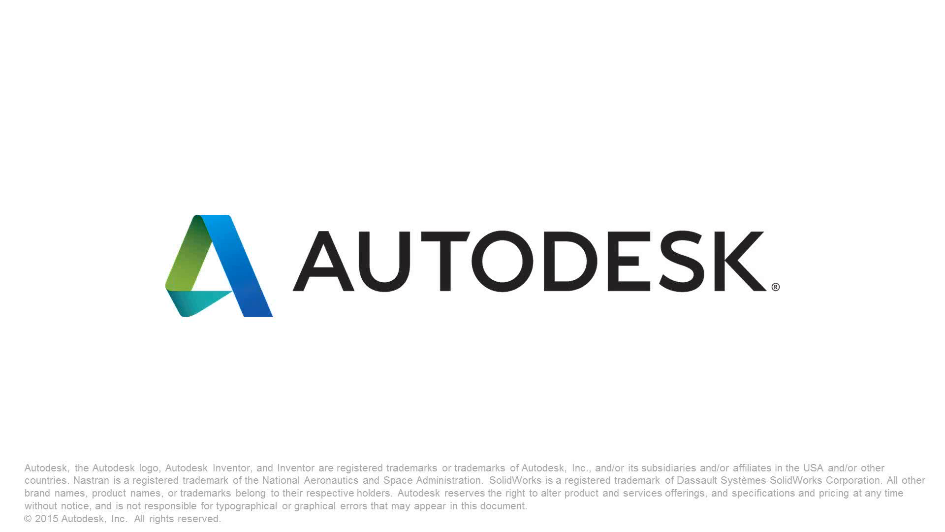